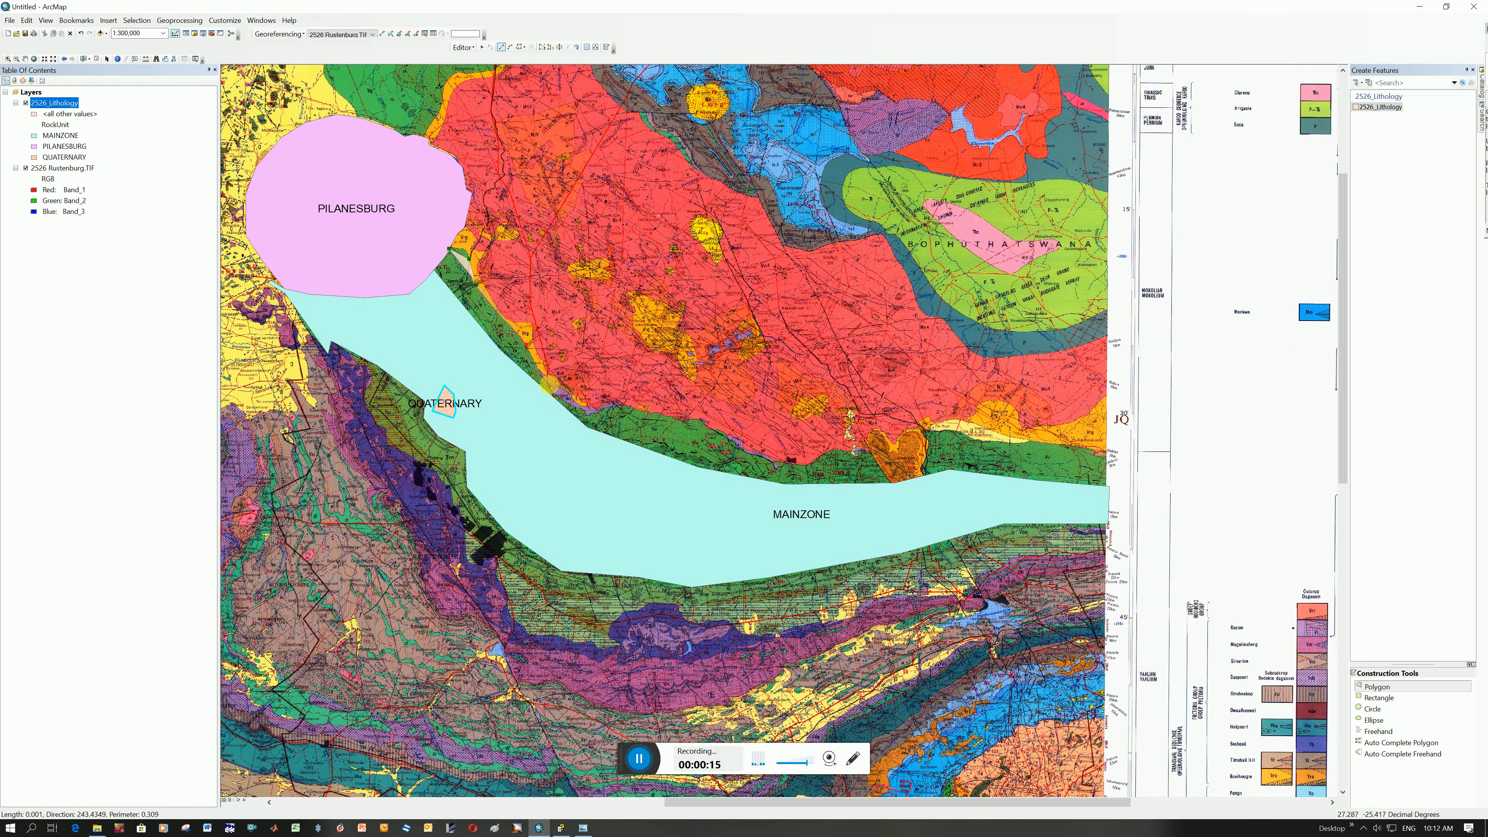
Digitize the northern contact of the green unit with polygon vertices, from the Pilanesburg side eastward to the heart-shaped orange body
click(551, 385)
click(568, 411)
click(590, 418)
click(600, 426)
click(611, 410)
click(632, 407)
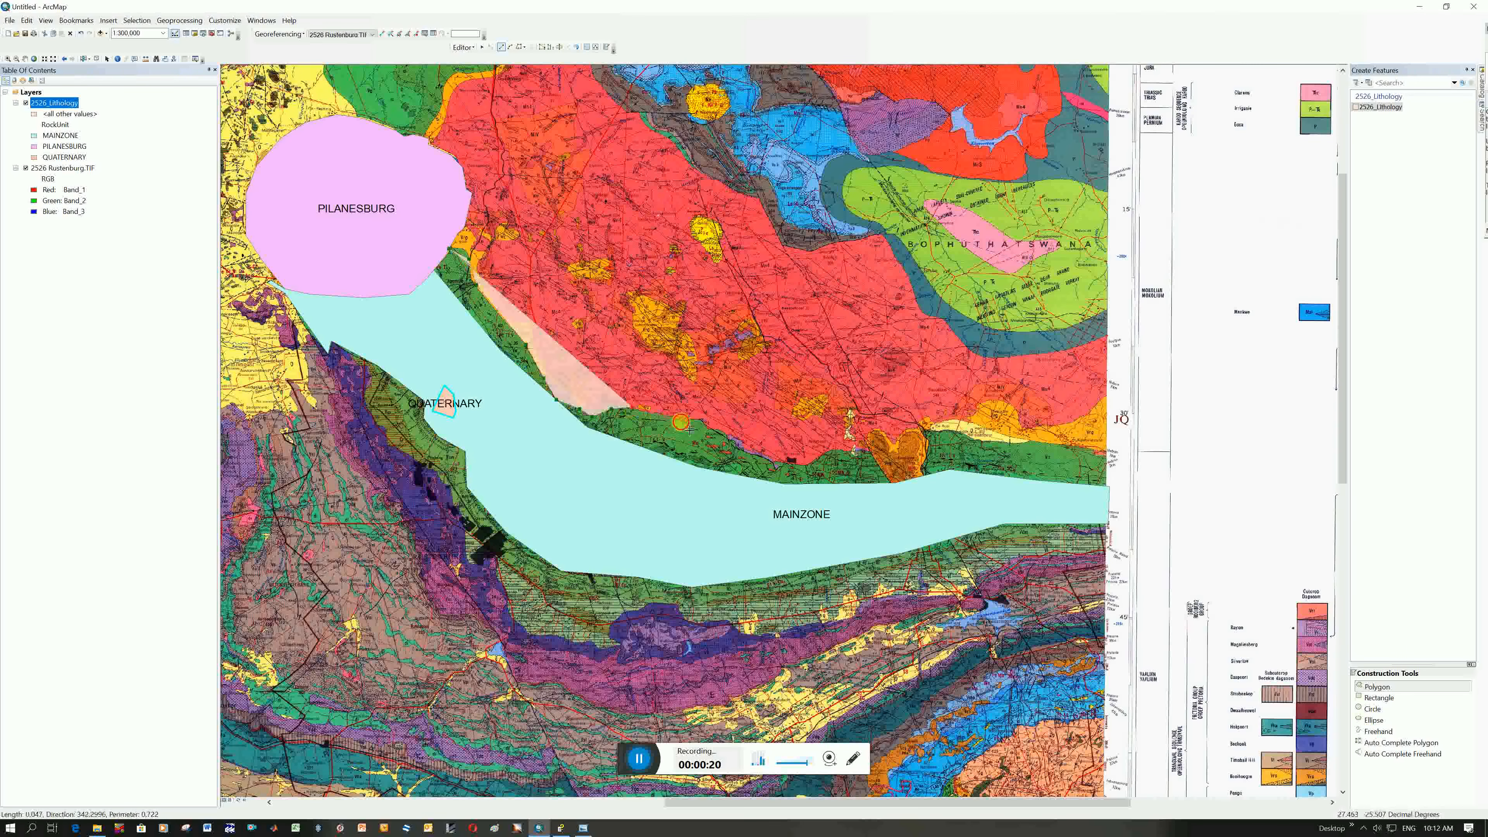
click(669, 418)
click(718, 433)
click(751, 452)
click(790, 460)
click(818, 464)
click(836, 451)
Continue the polygon boundary over the heart-shaped orange body and along the green unit's northern contact to the map's eastern edge
click(869, 453)
click(864, 443)
click(873, 428)
click(891, 438)
click(898, 442)
click(923, 433)
click(944, 434)
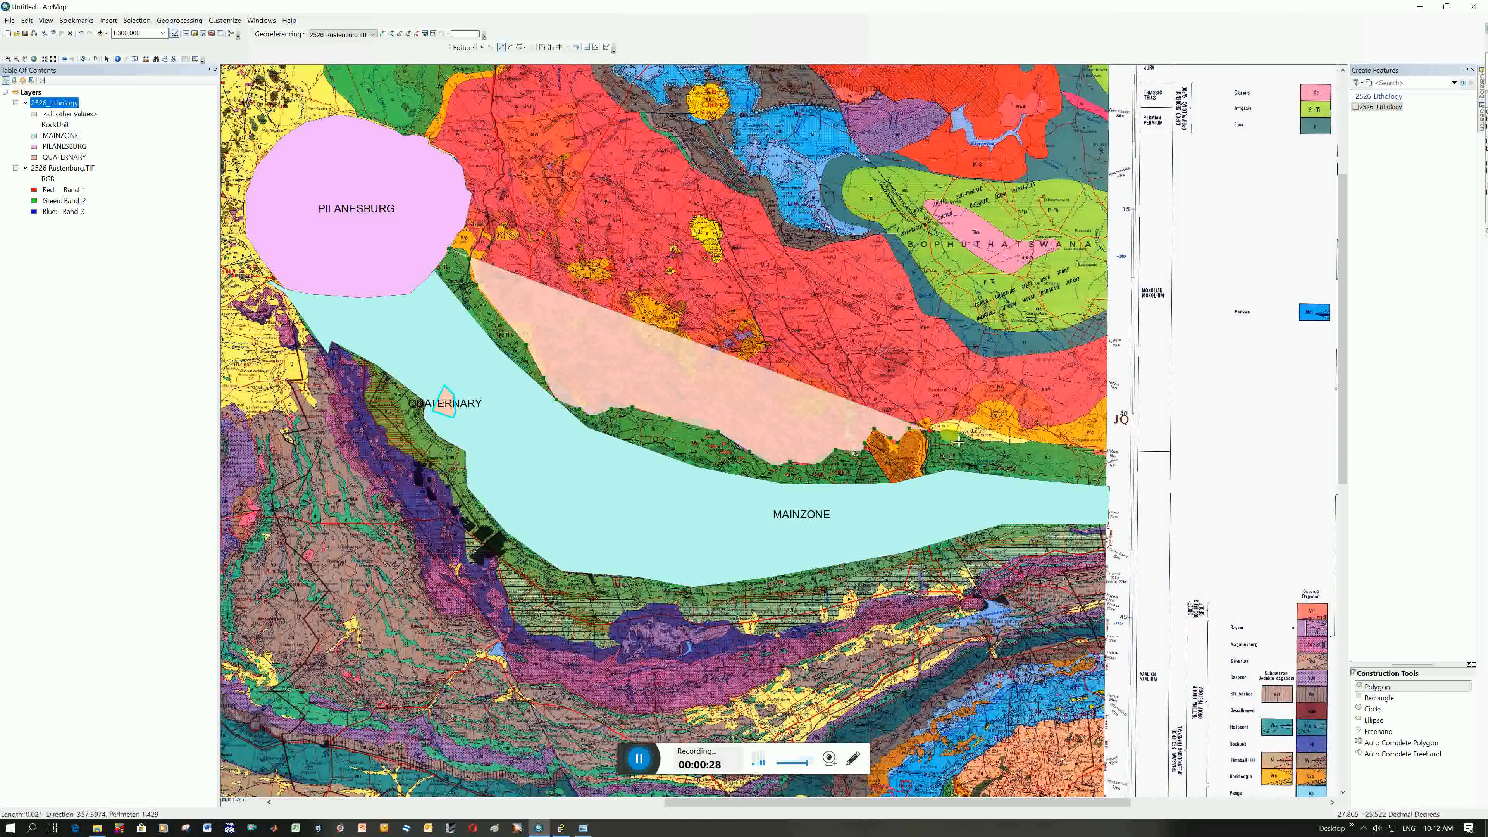
click(975, 438)
click(1009, 441)
click(1048, 443)
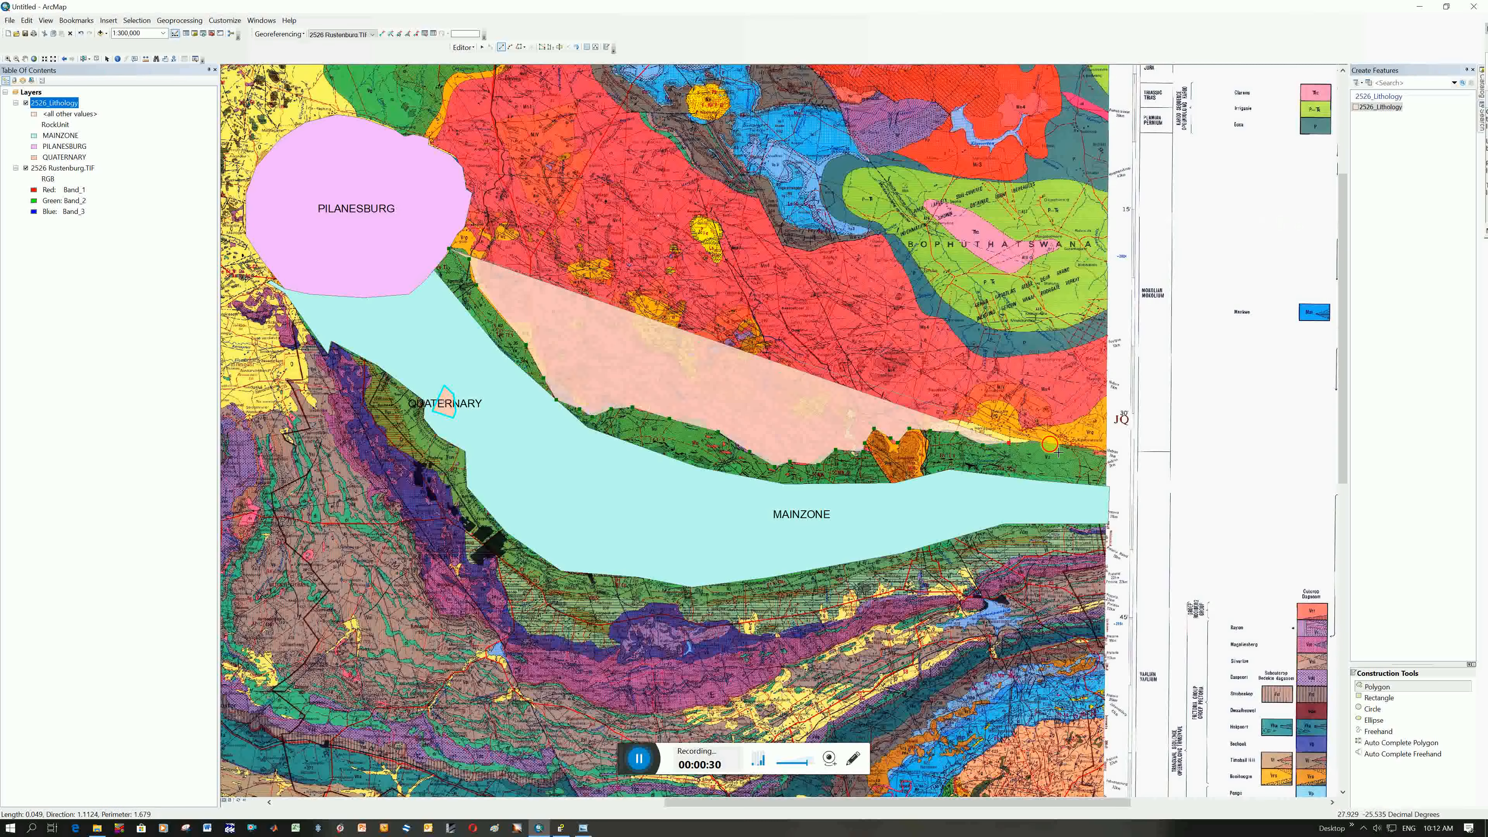
click(1079, 450)
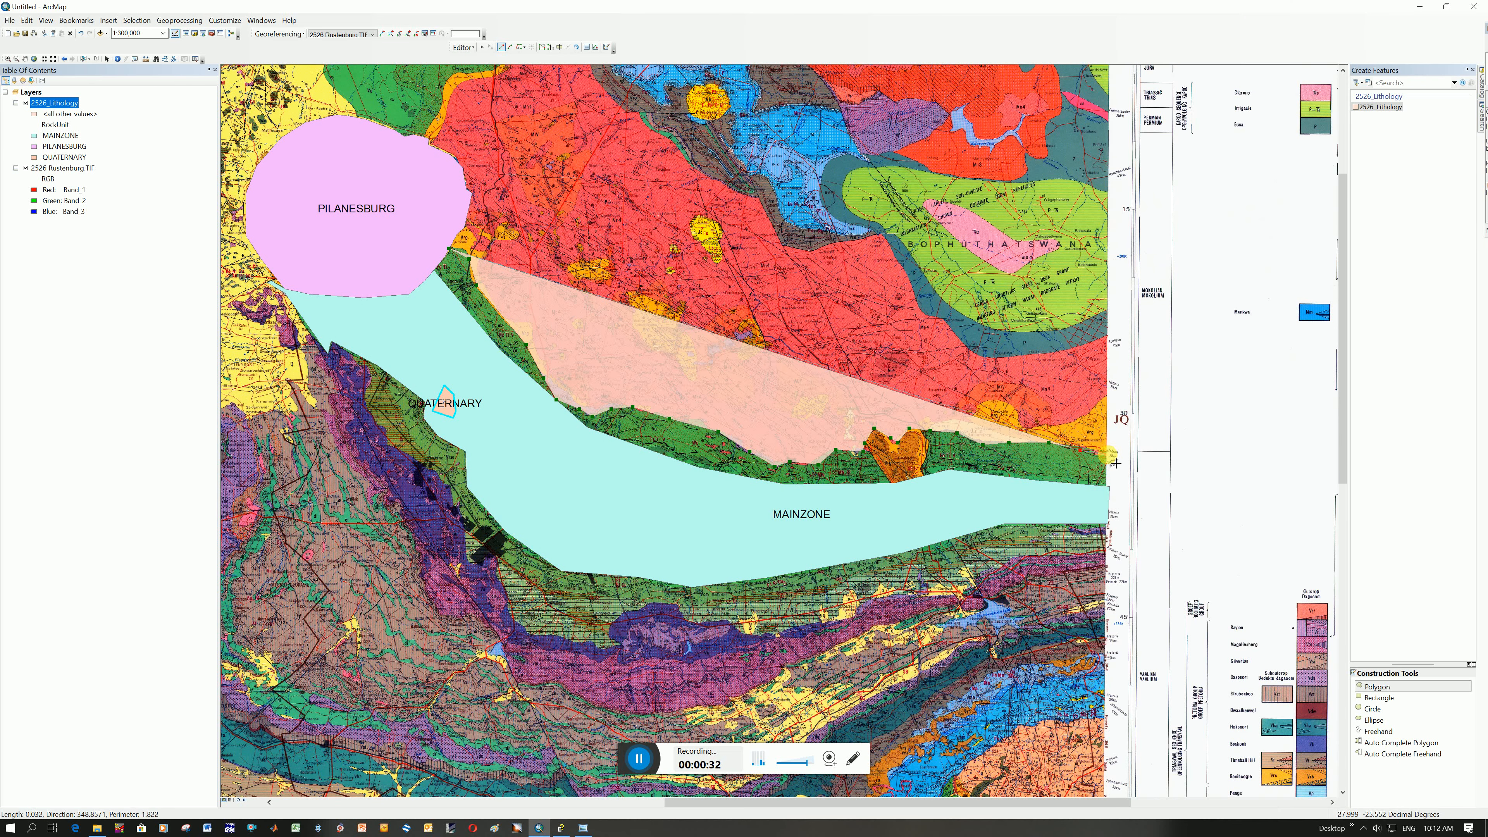
click(1115, 463)
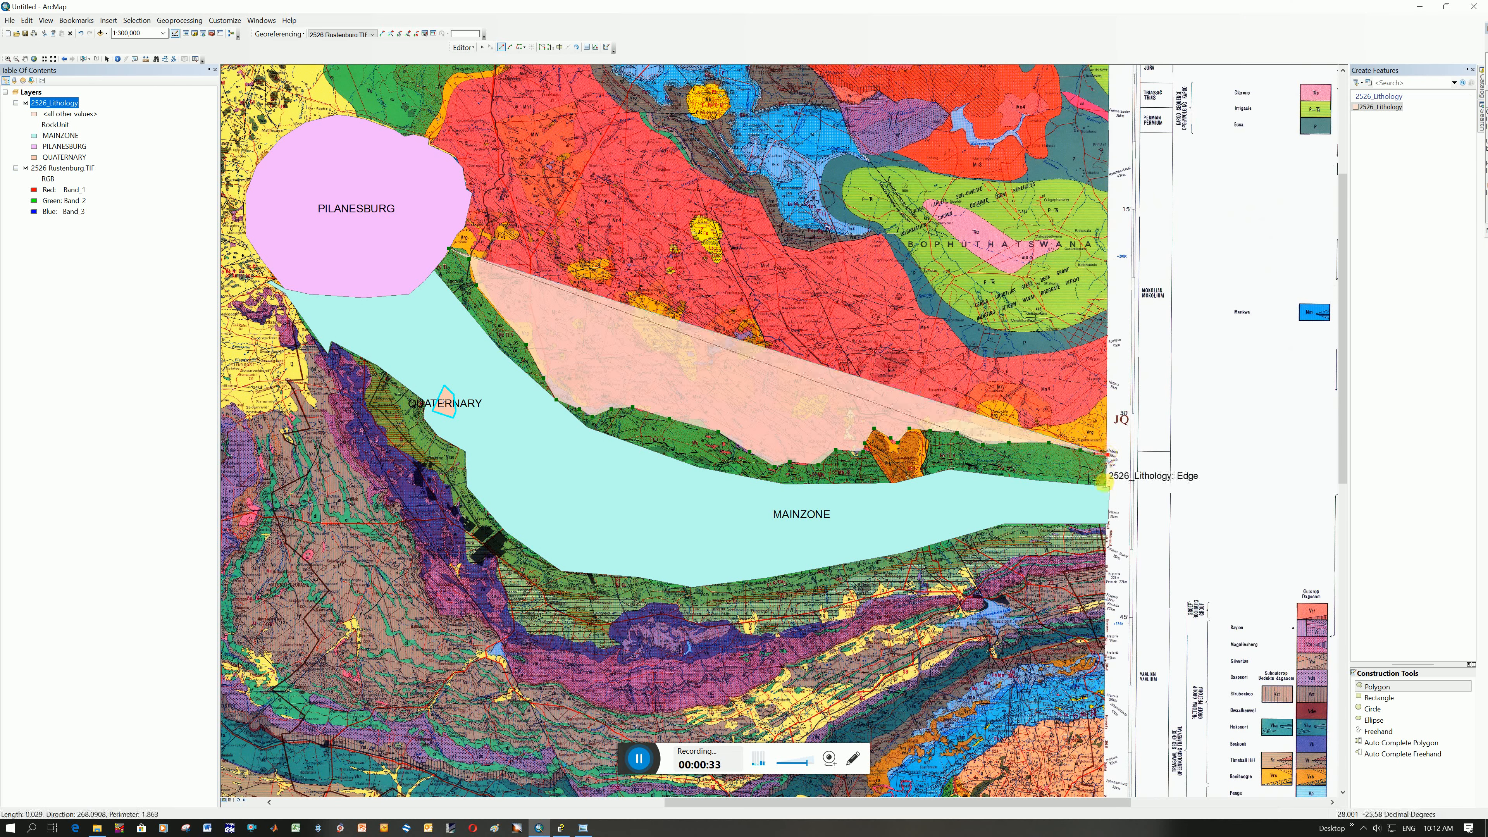
click(1116, 482)
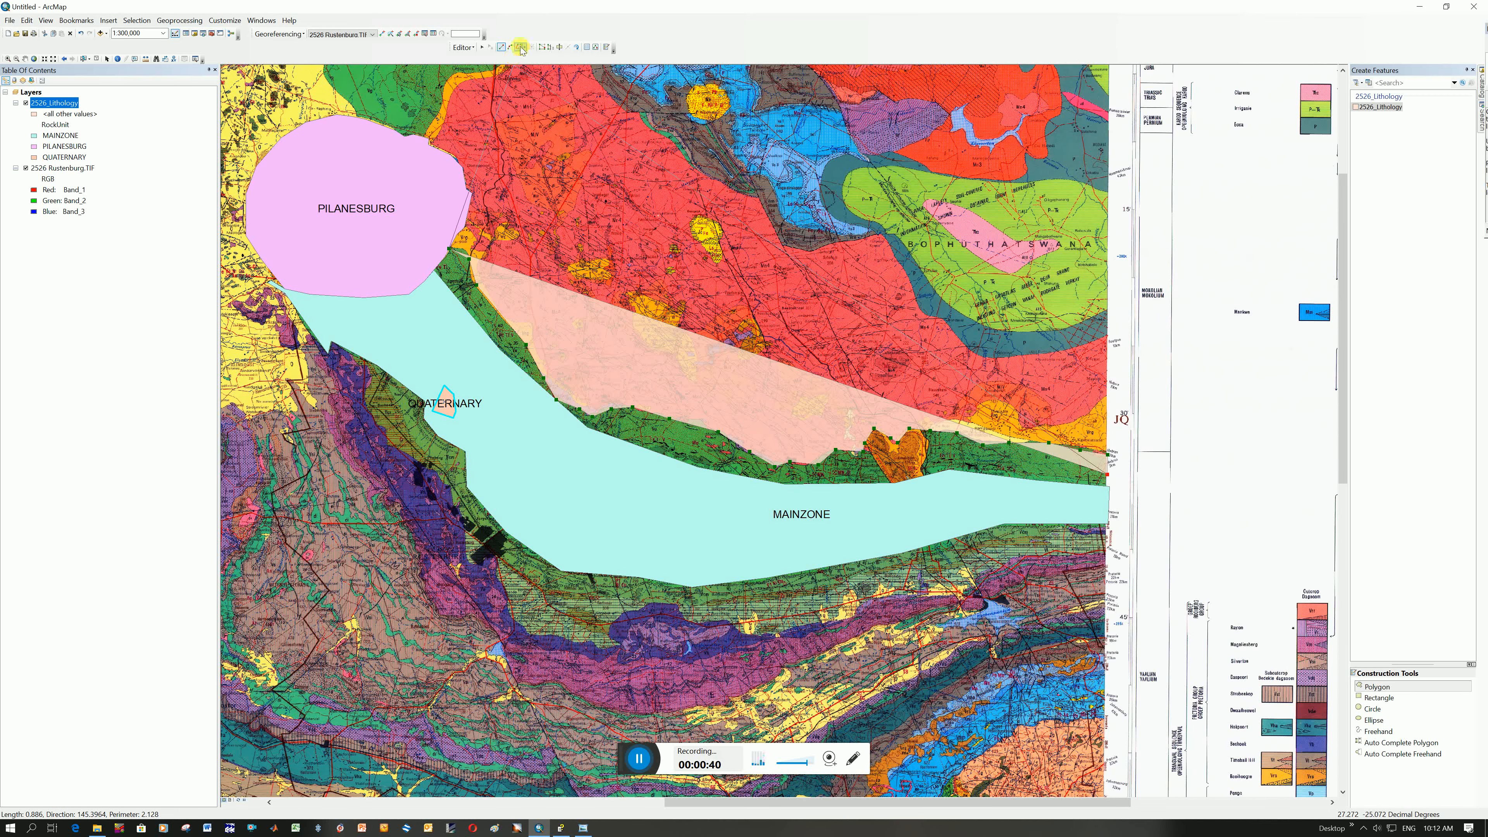
scroll(1121, 497, up, 2)
scroll(1122, 498, down, 4)
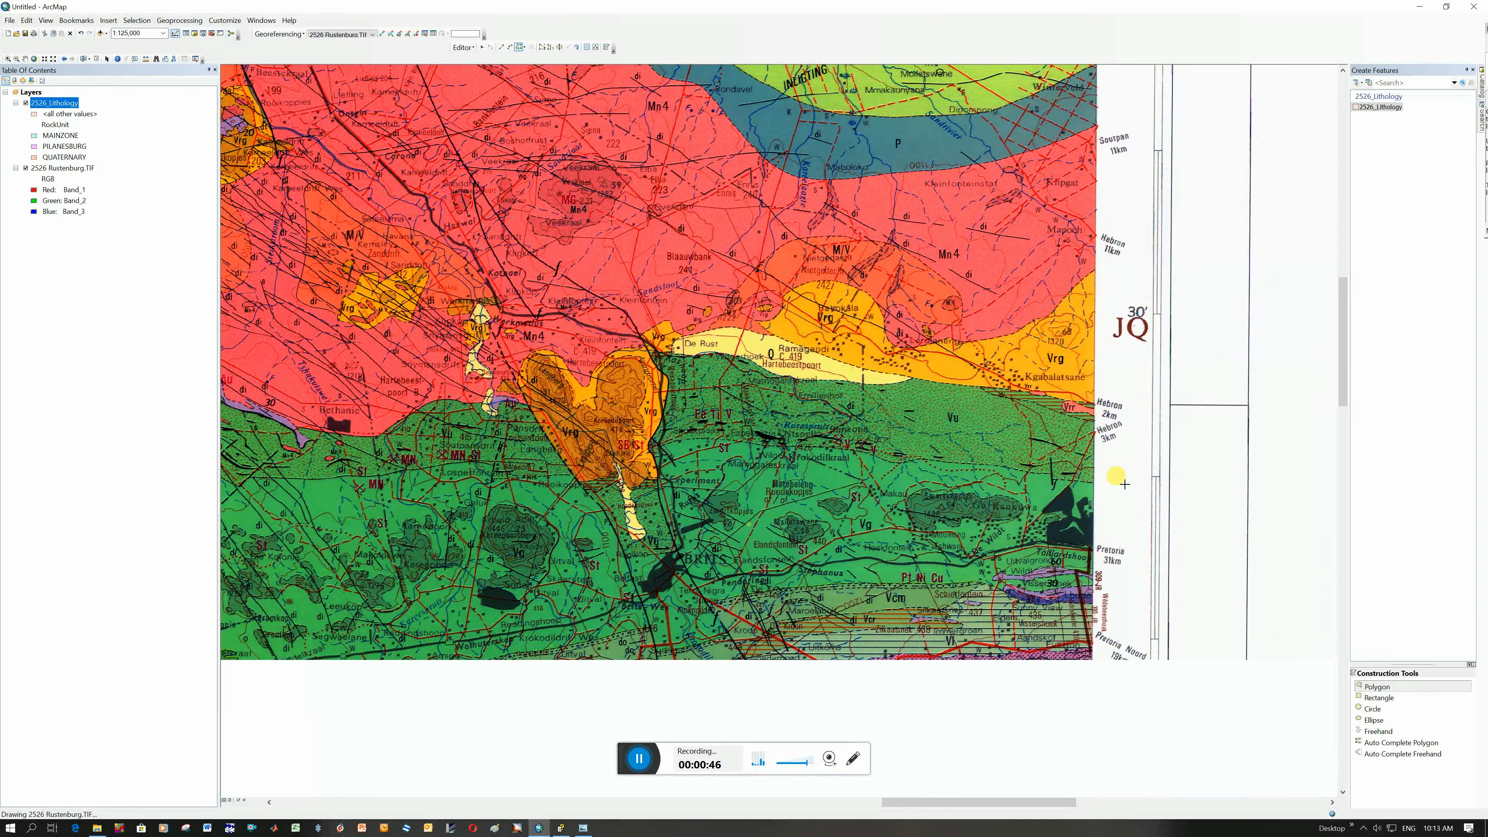
scroll(1073, 461, down, 1)
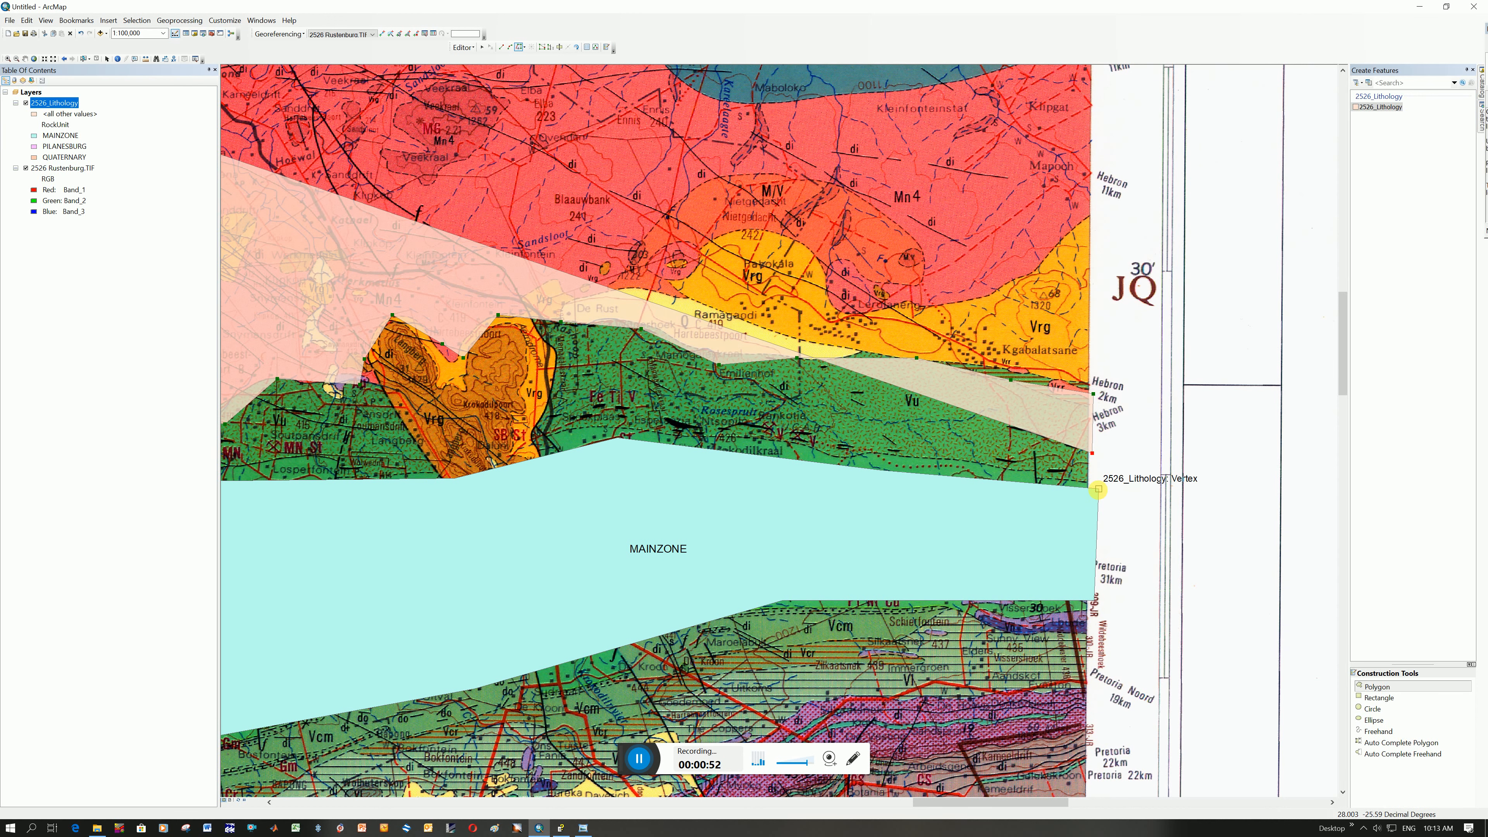
click(1106, 497)
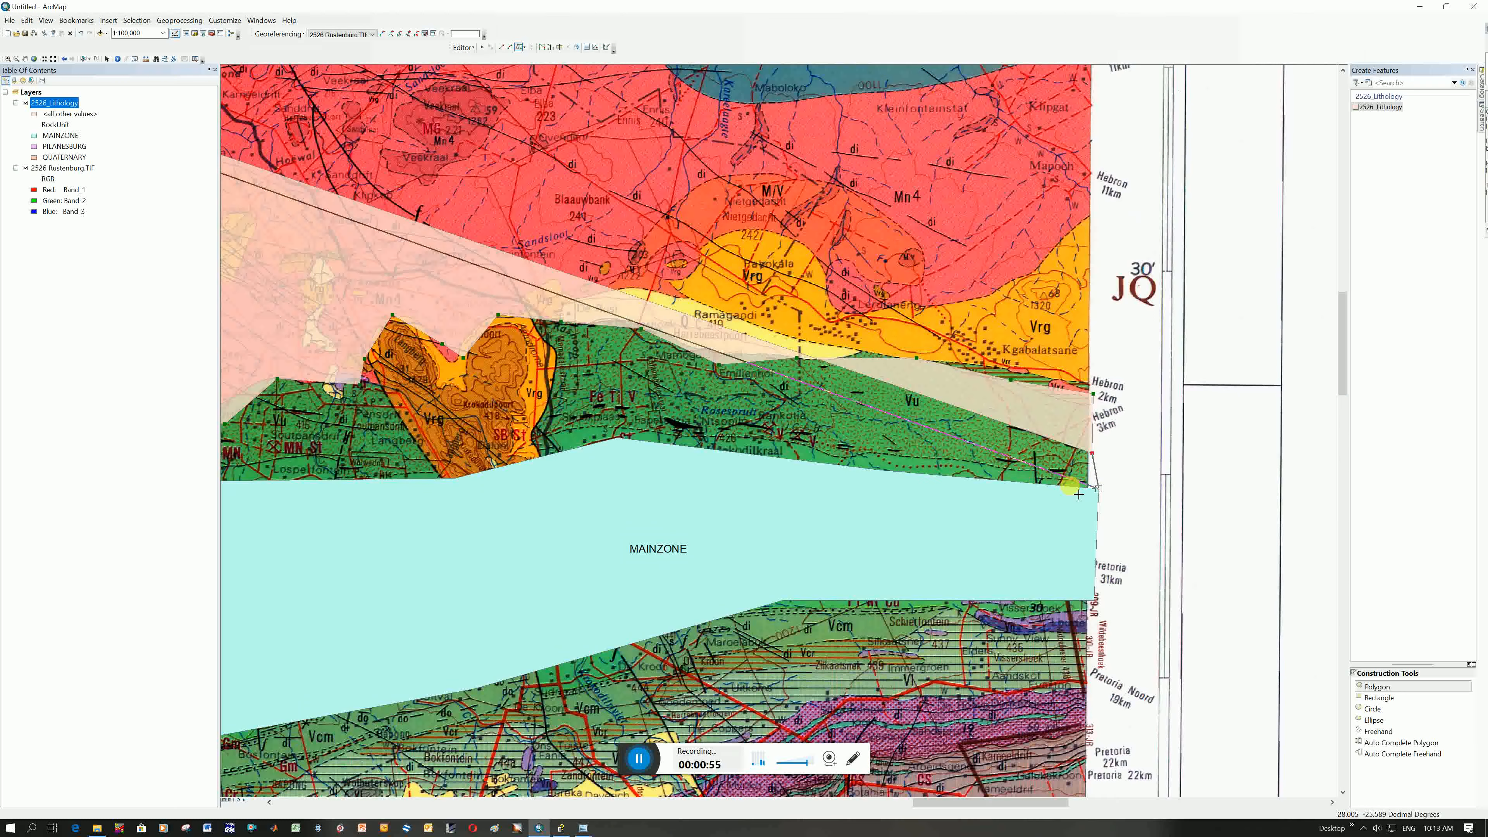
click(232, 482)
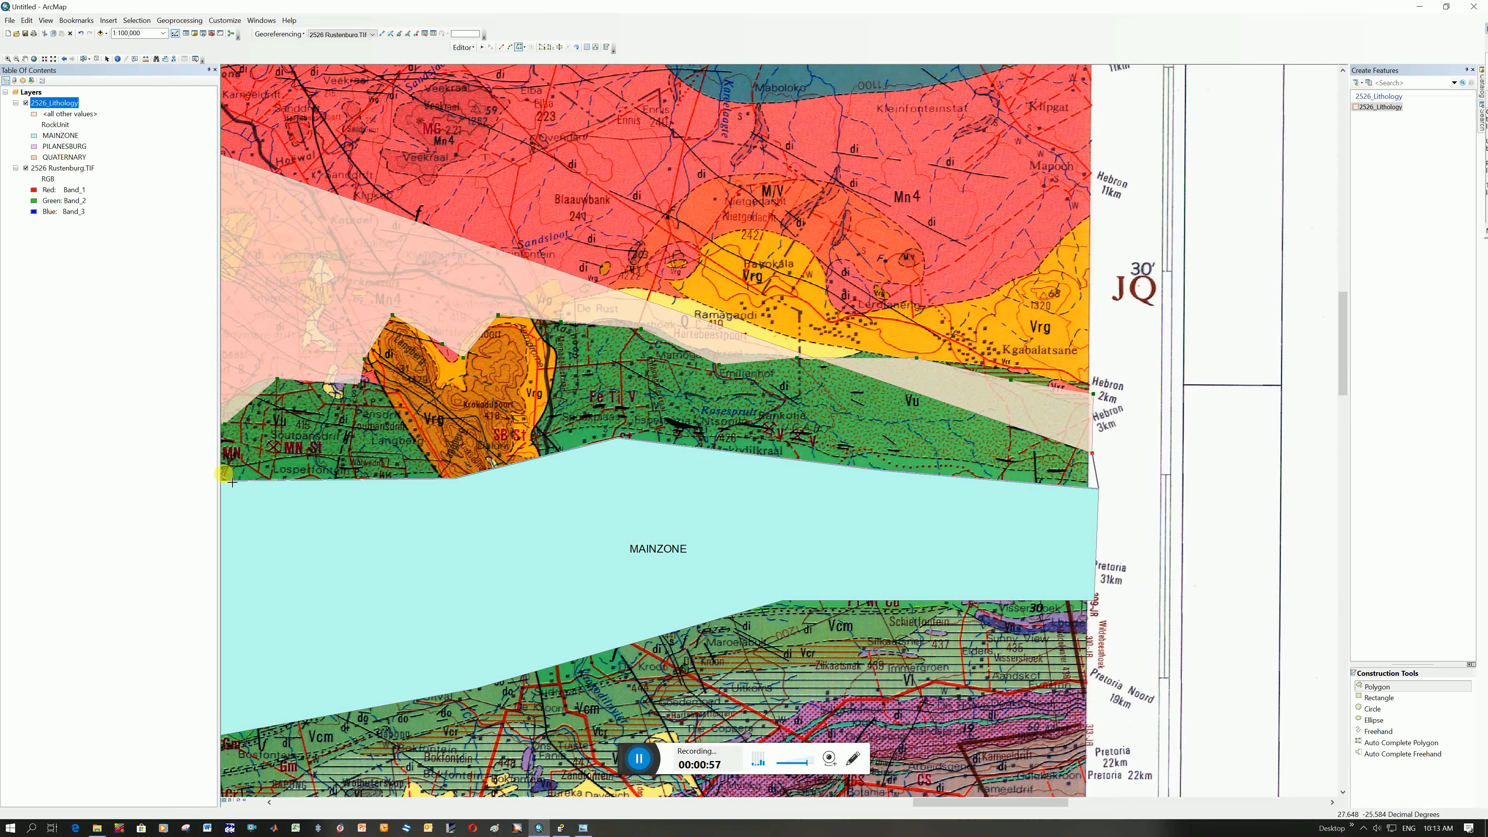
scroll(235, 483, down, 3)
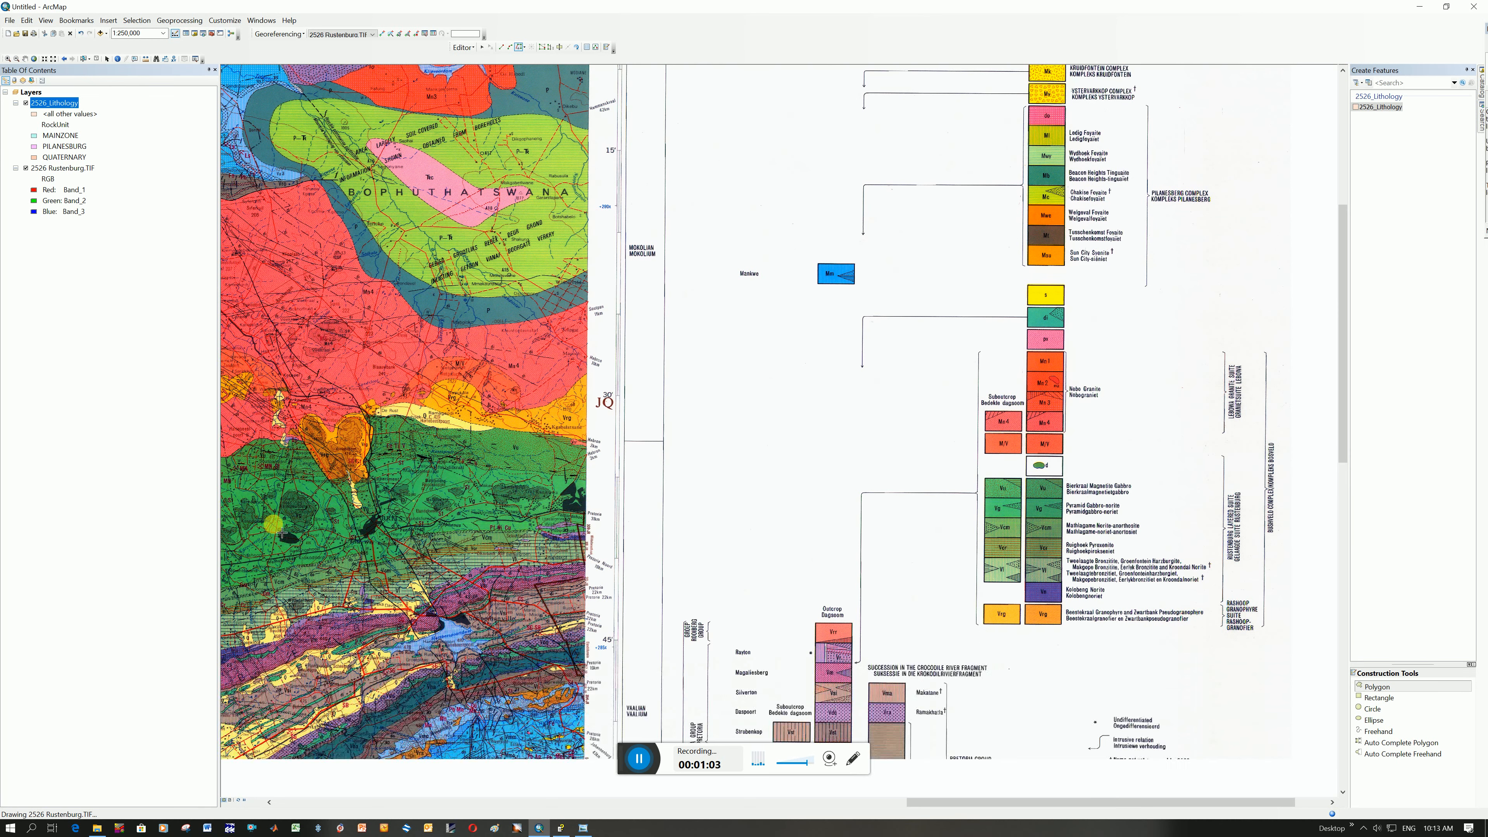
click(25, 59)
drag(262, 432, 895, 446)
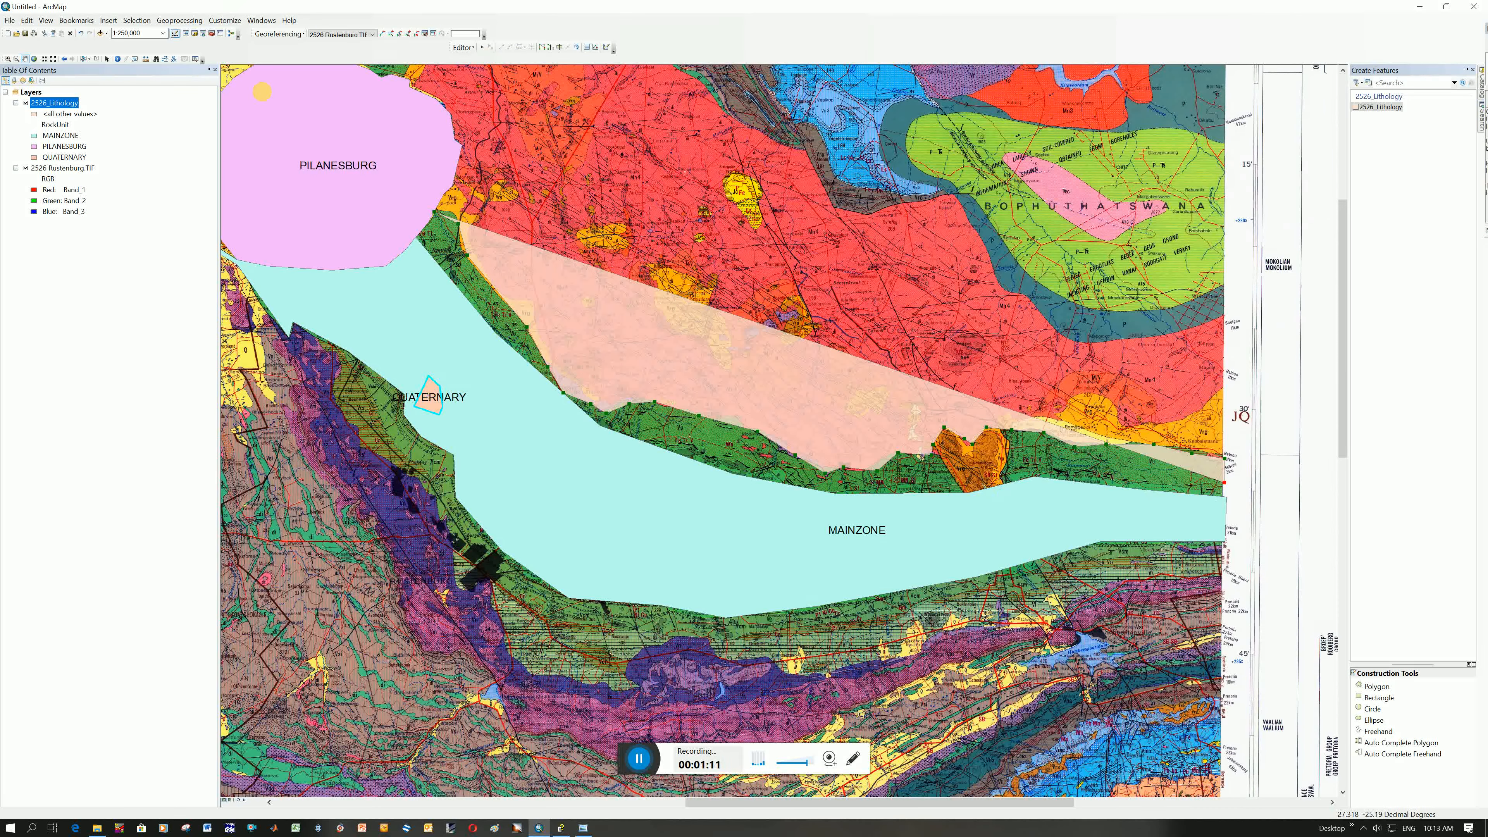
Snap the sketch to MAINZONE's northeastern corner vertex and trace MAINZONE's northern edge back to the PILANESBURG junction
click(1380, 107)
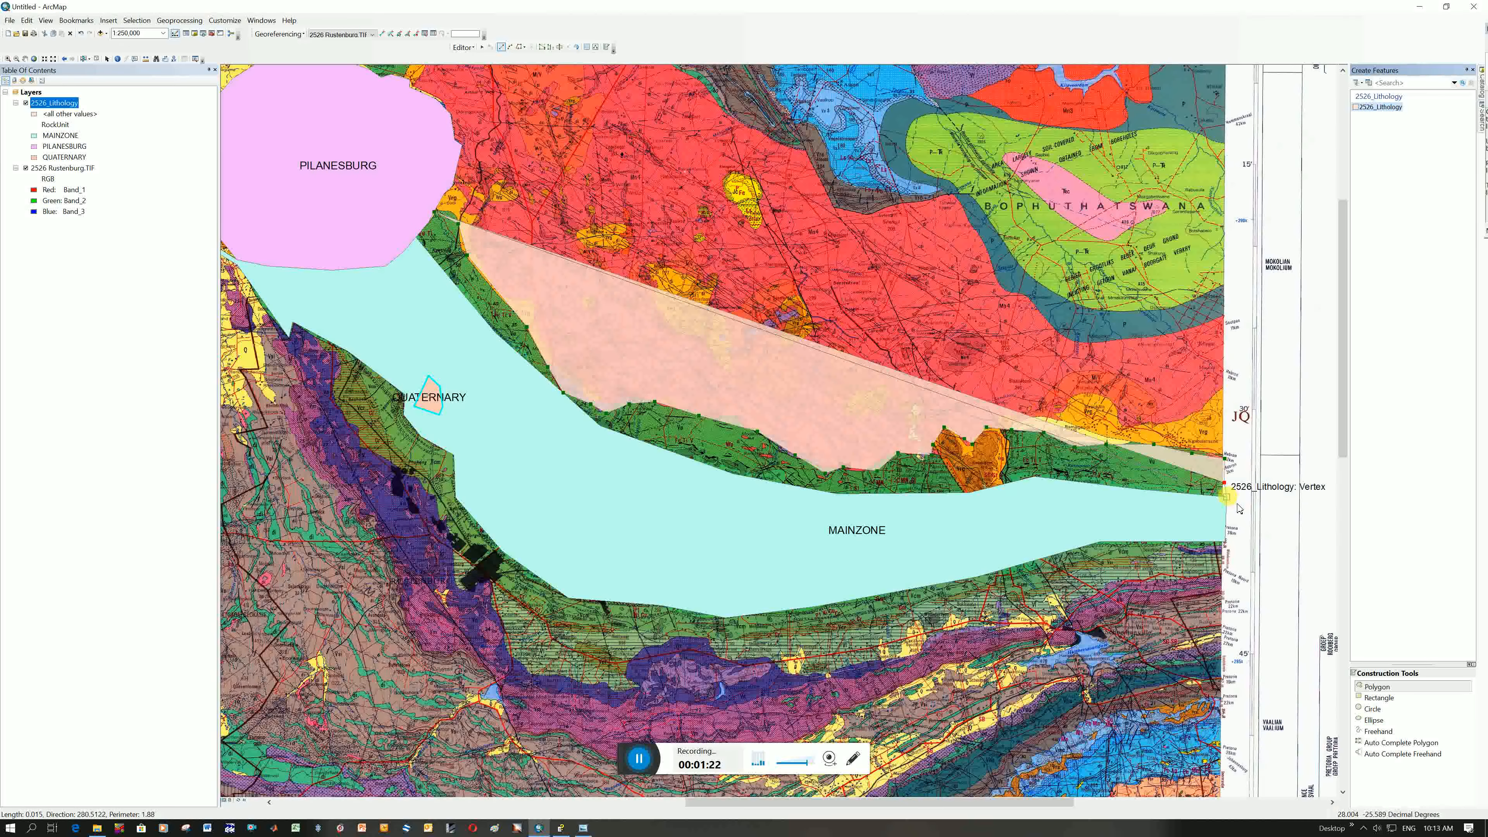
click(1226, 497)
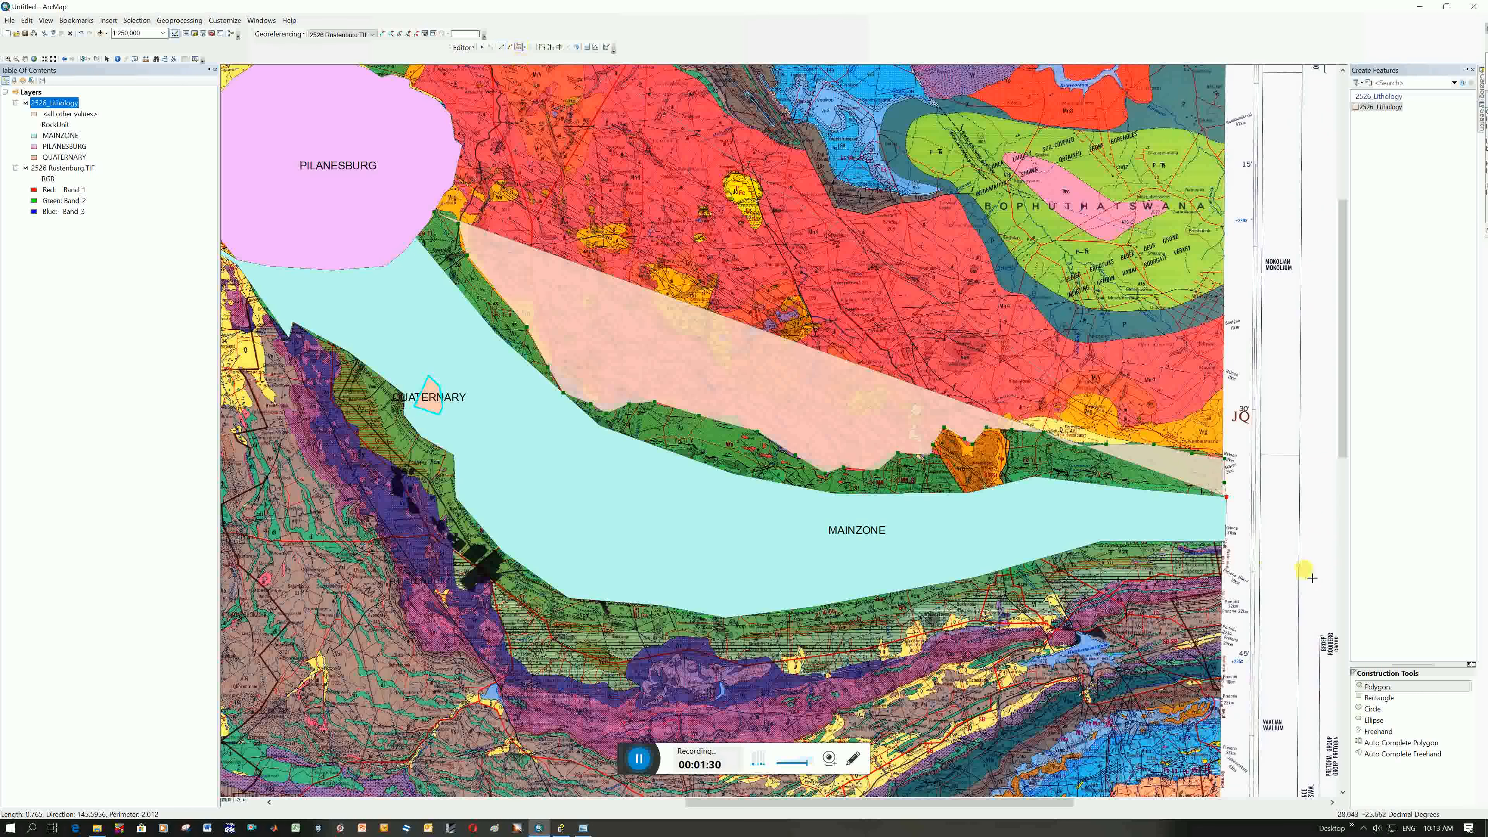
click(1234, 504)
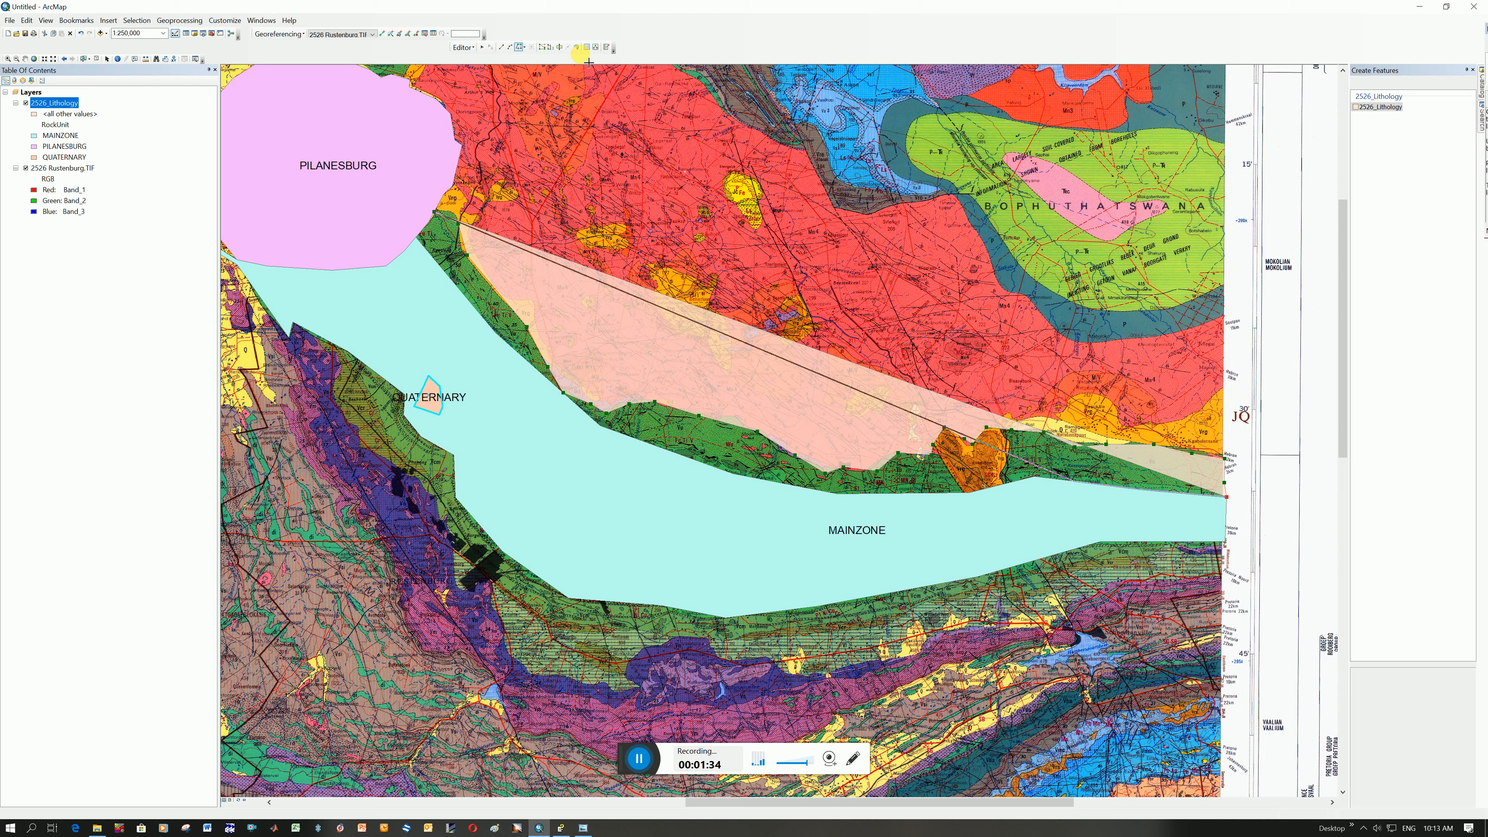
click(519, 50)
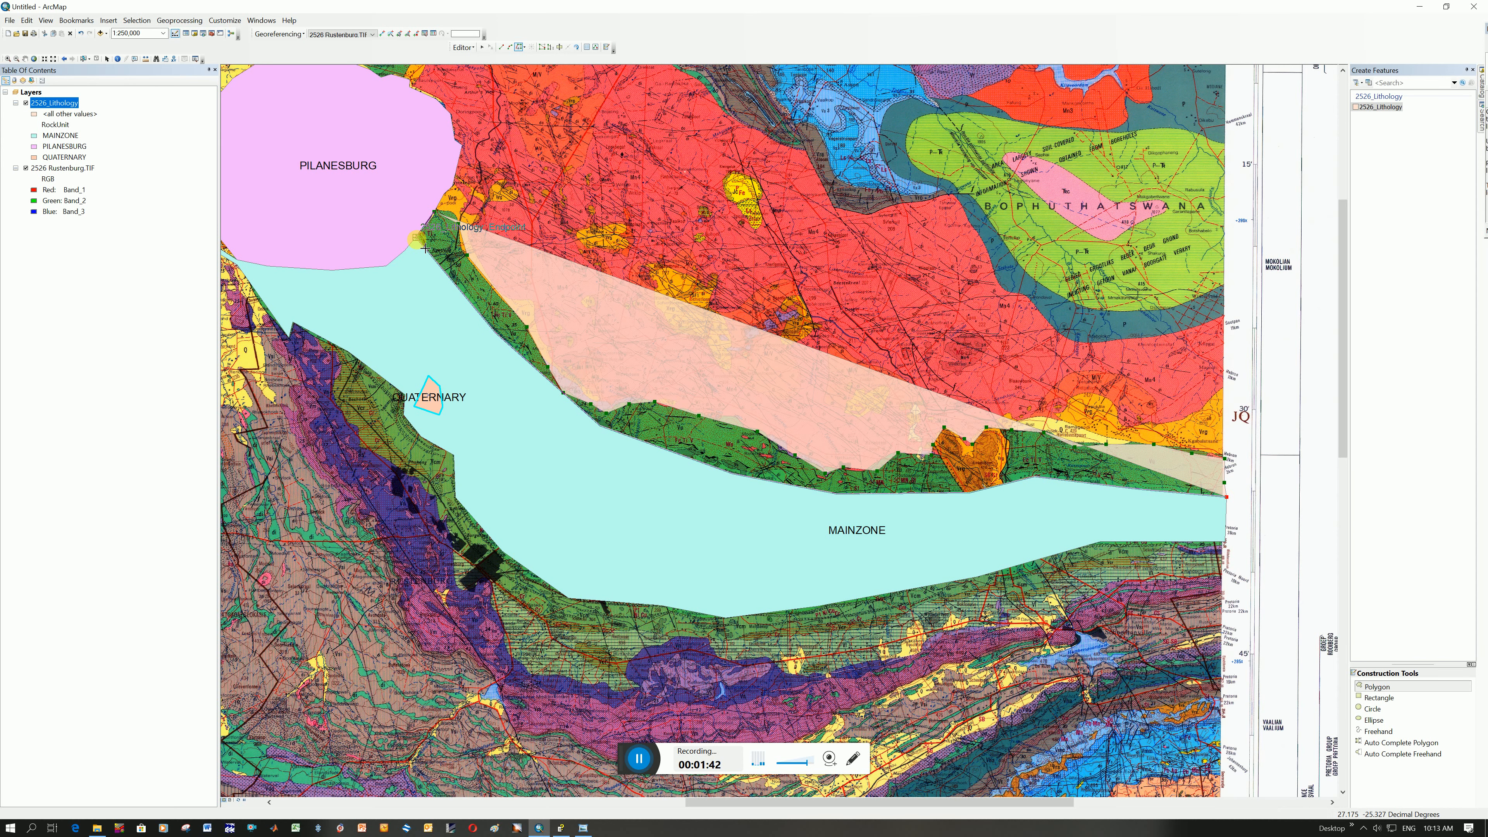
scroll(424, 249, up, 2)
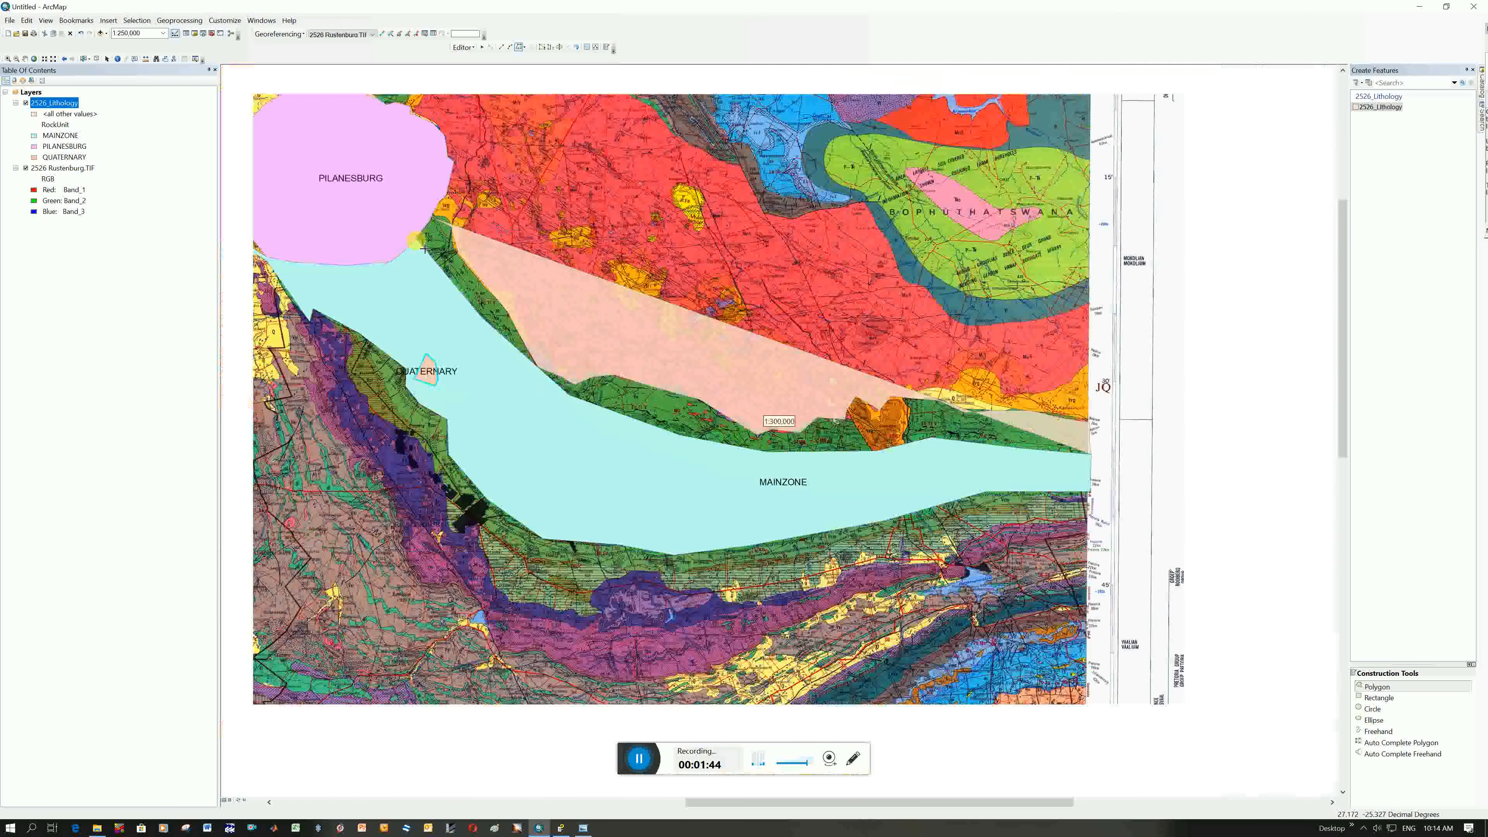
scroll(424, 249, up, 3)
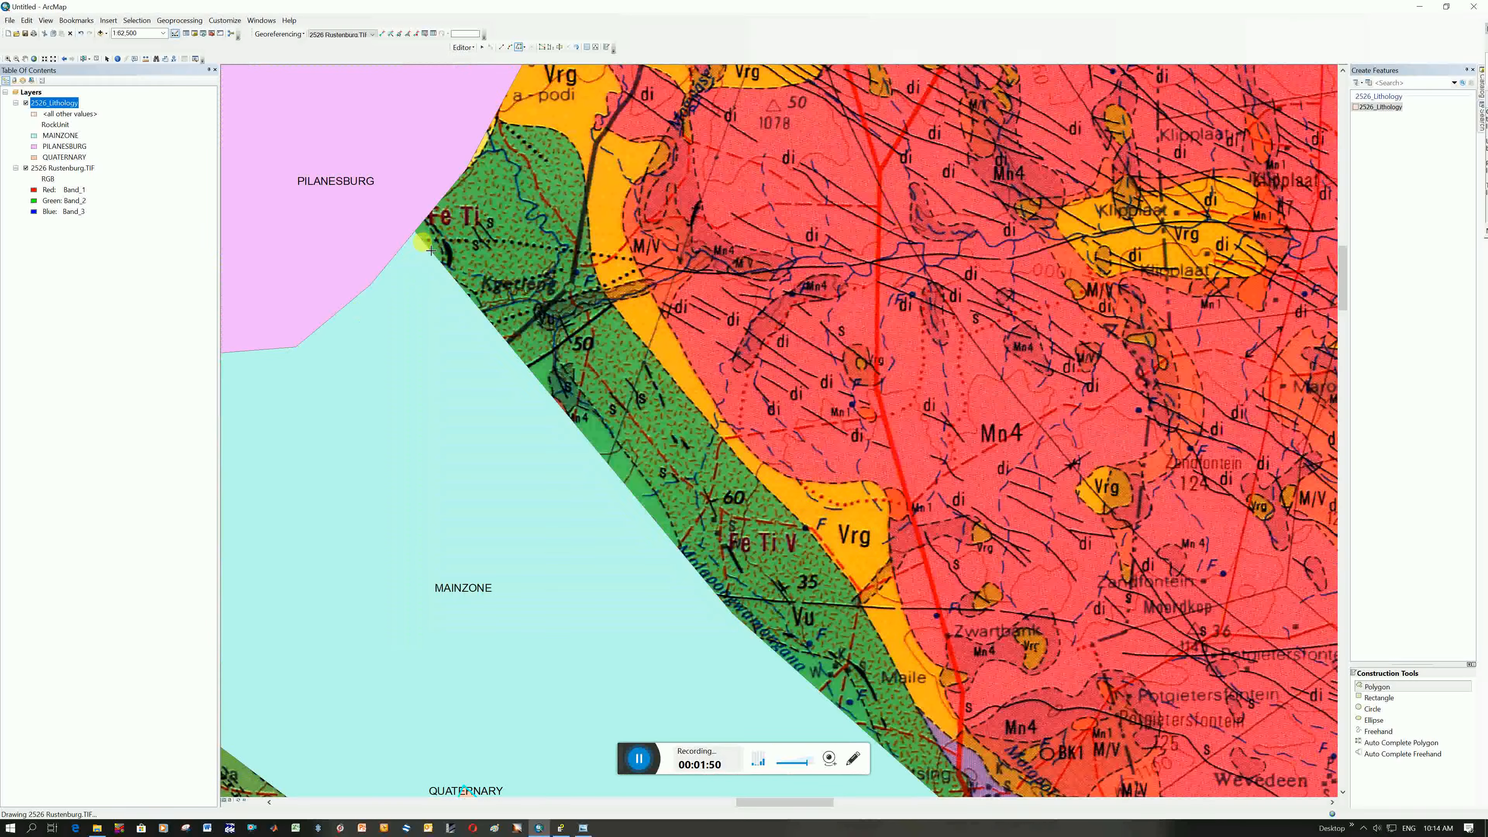
double_click(418, 232)
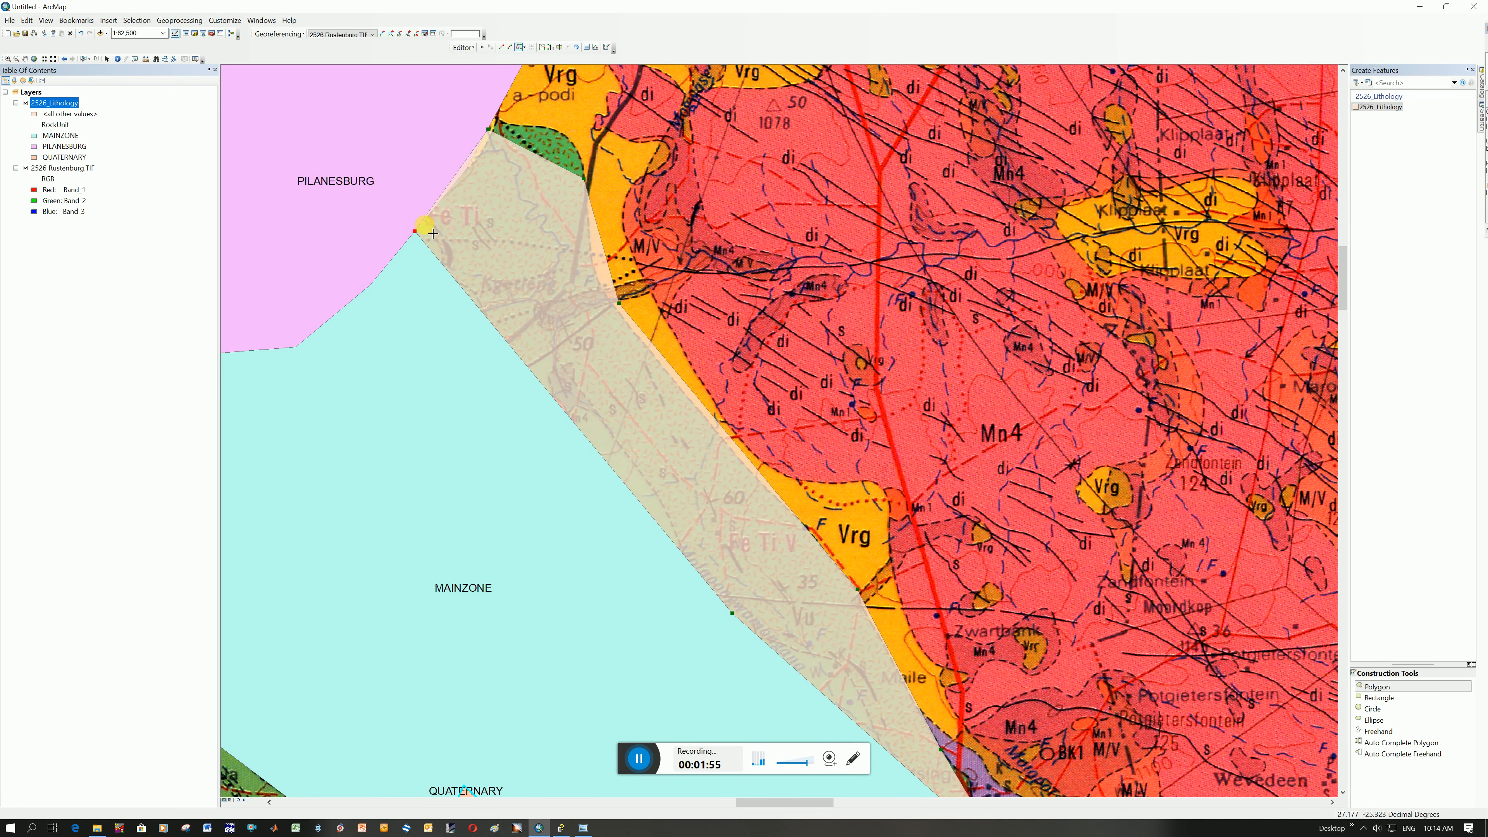
Complete the new polygon by tracing the short PILANESBURG edge, finish the sketch, and save the edits
click(425, 241)
click(413, 233)
click(475, 181)
right_click(501, 200)
click(556, 295)
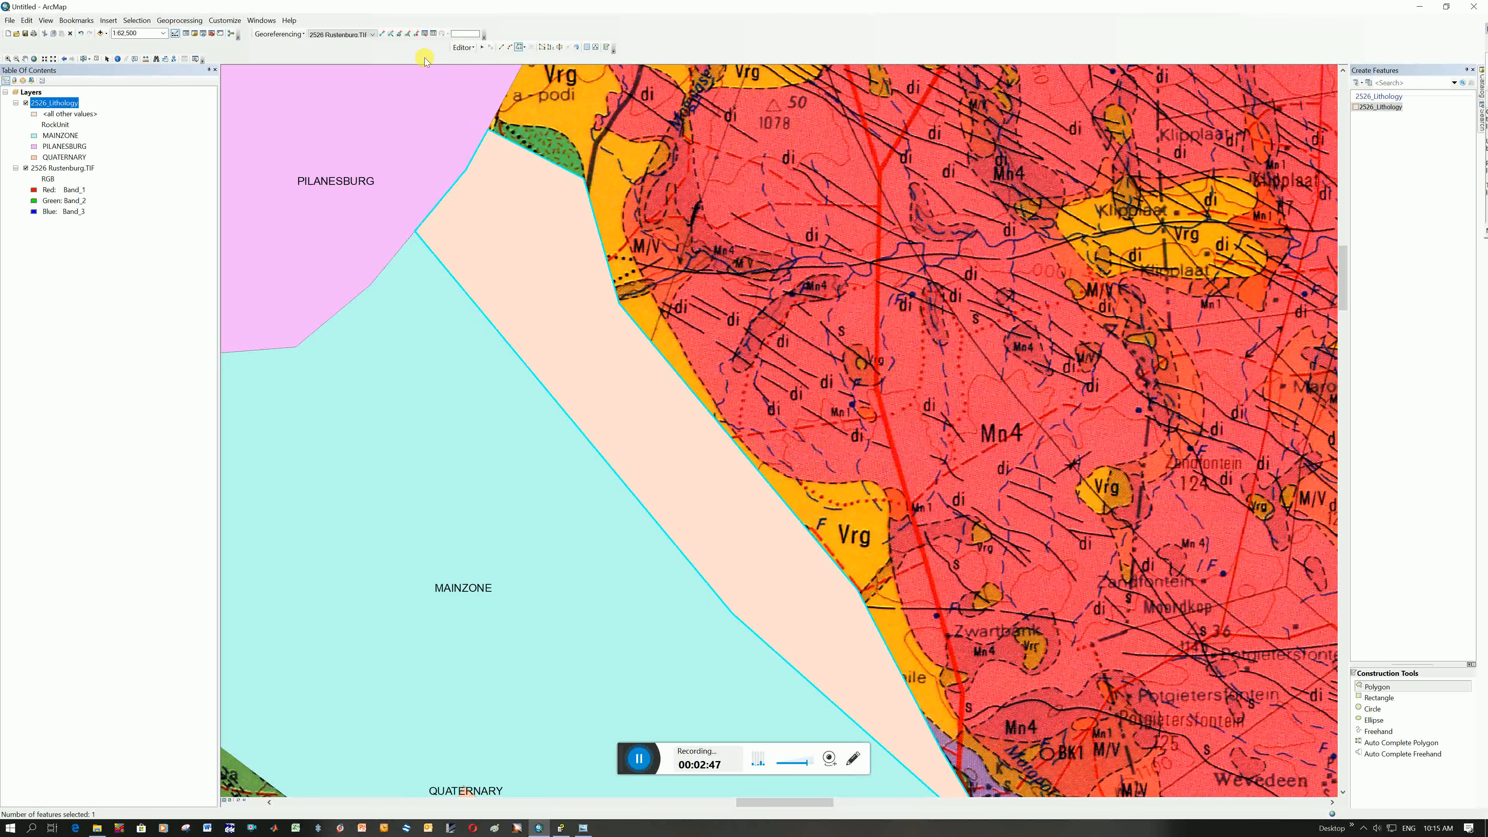
click(461, 48)
click(495, 87)
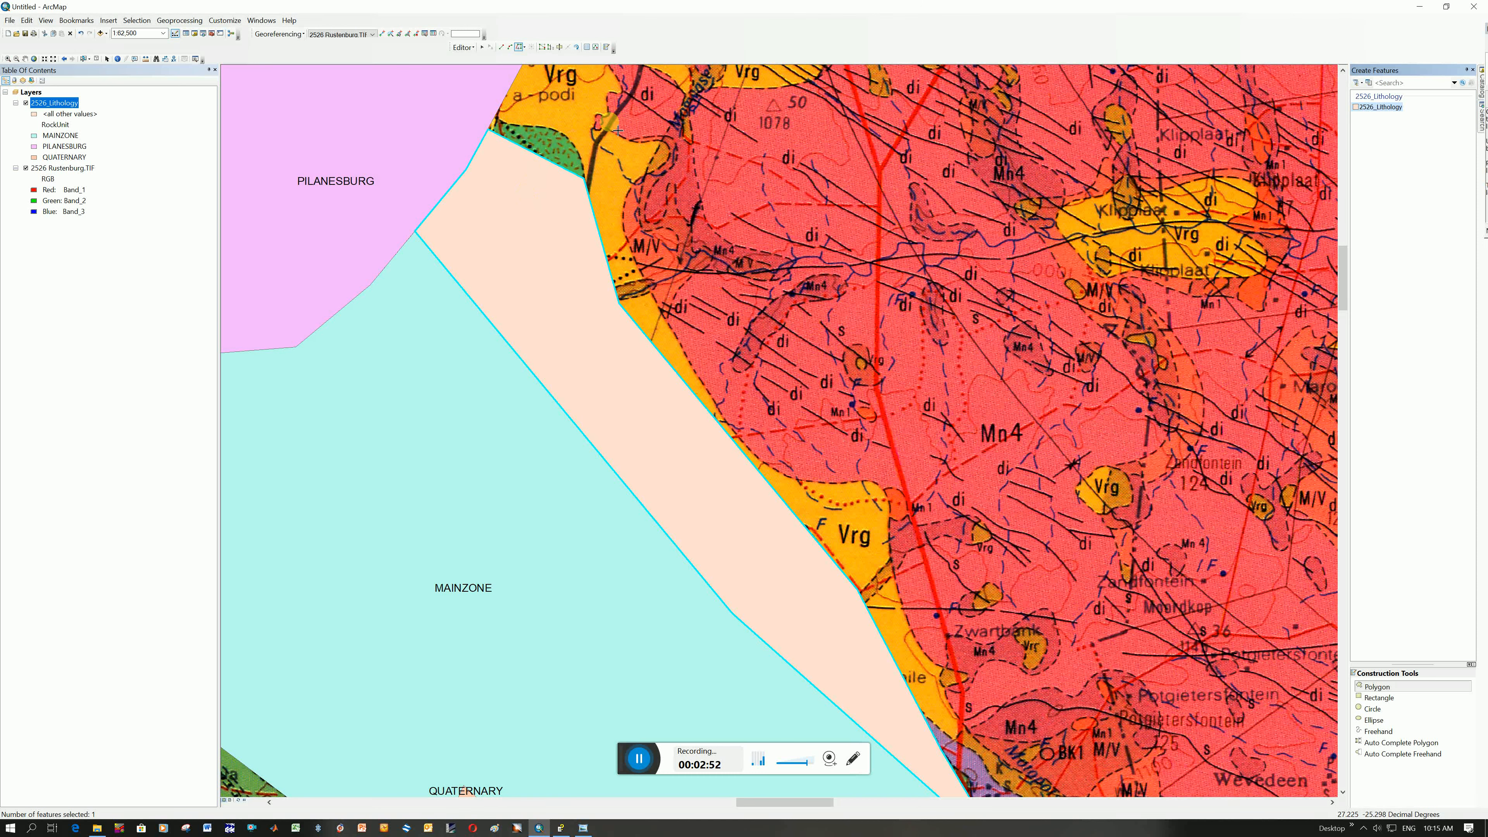
Insert vertices along the new polygon's northern edge beside PILANESBURG and move them out to the green unit's contact
click(541, 46)
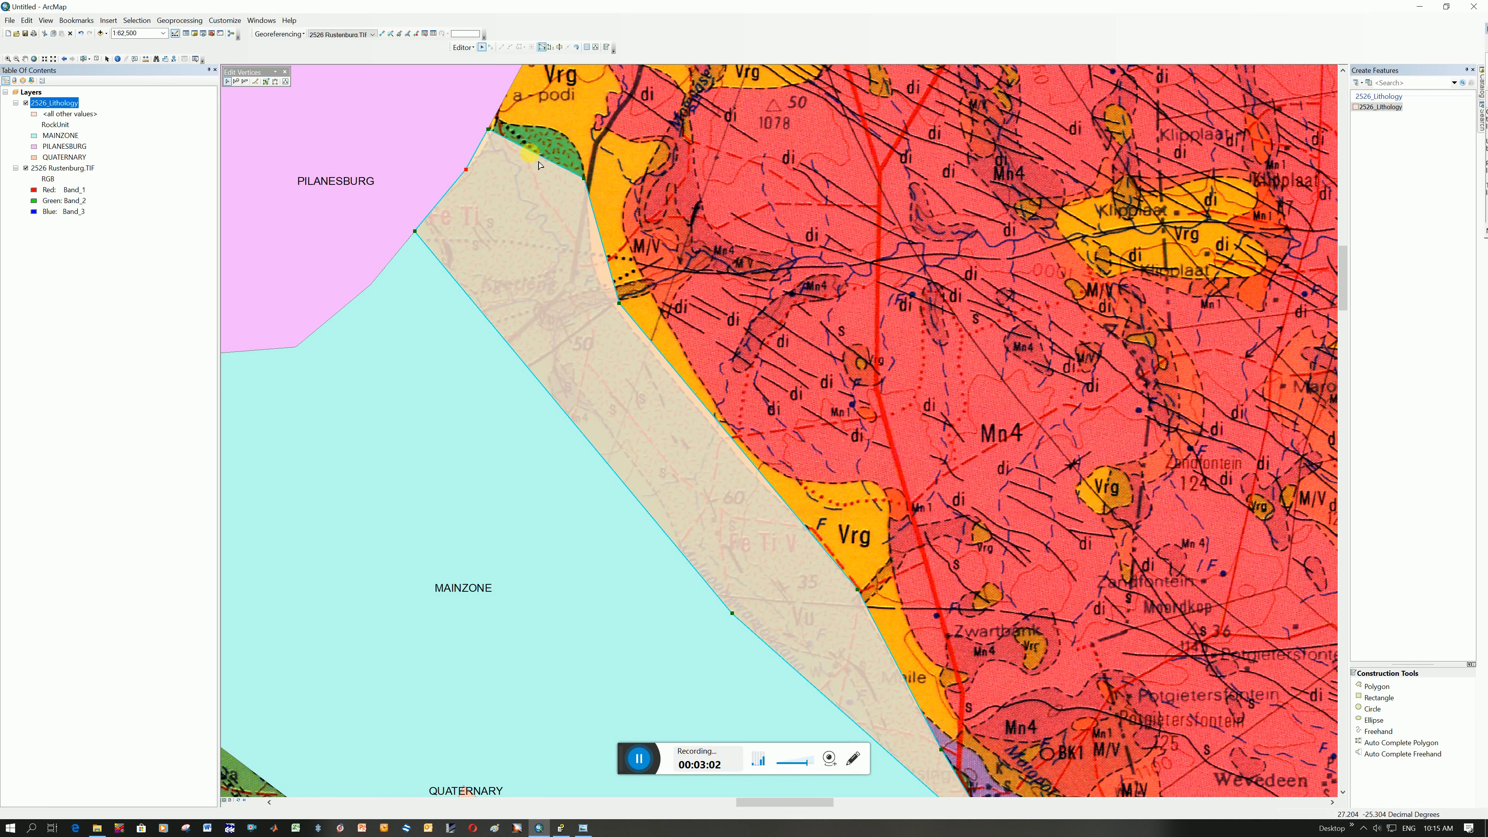
right_click(532, 151)
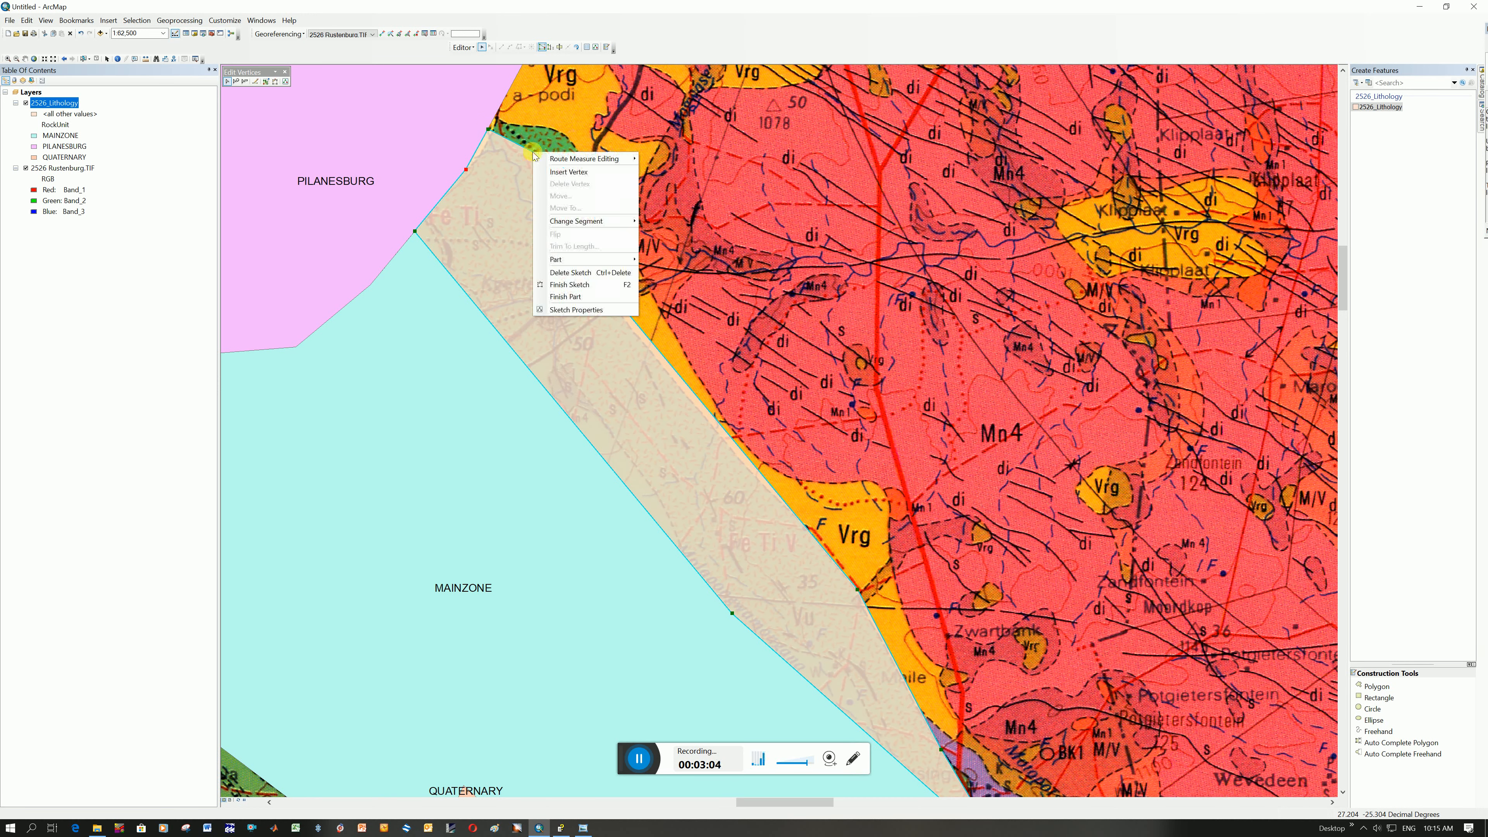
click(551, 170)
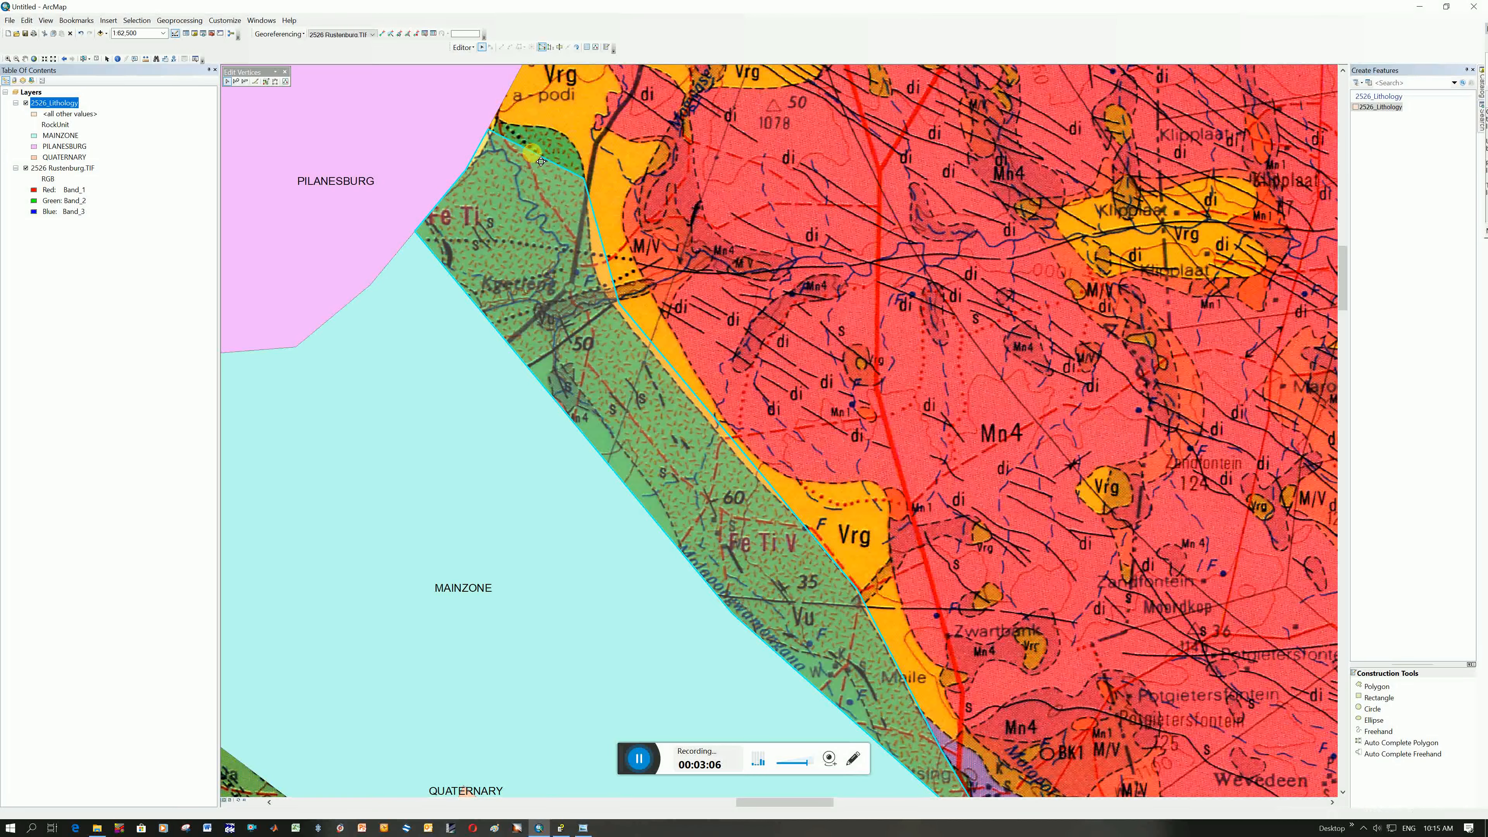
drag(576, 144, 574, 143)
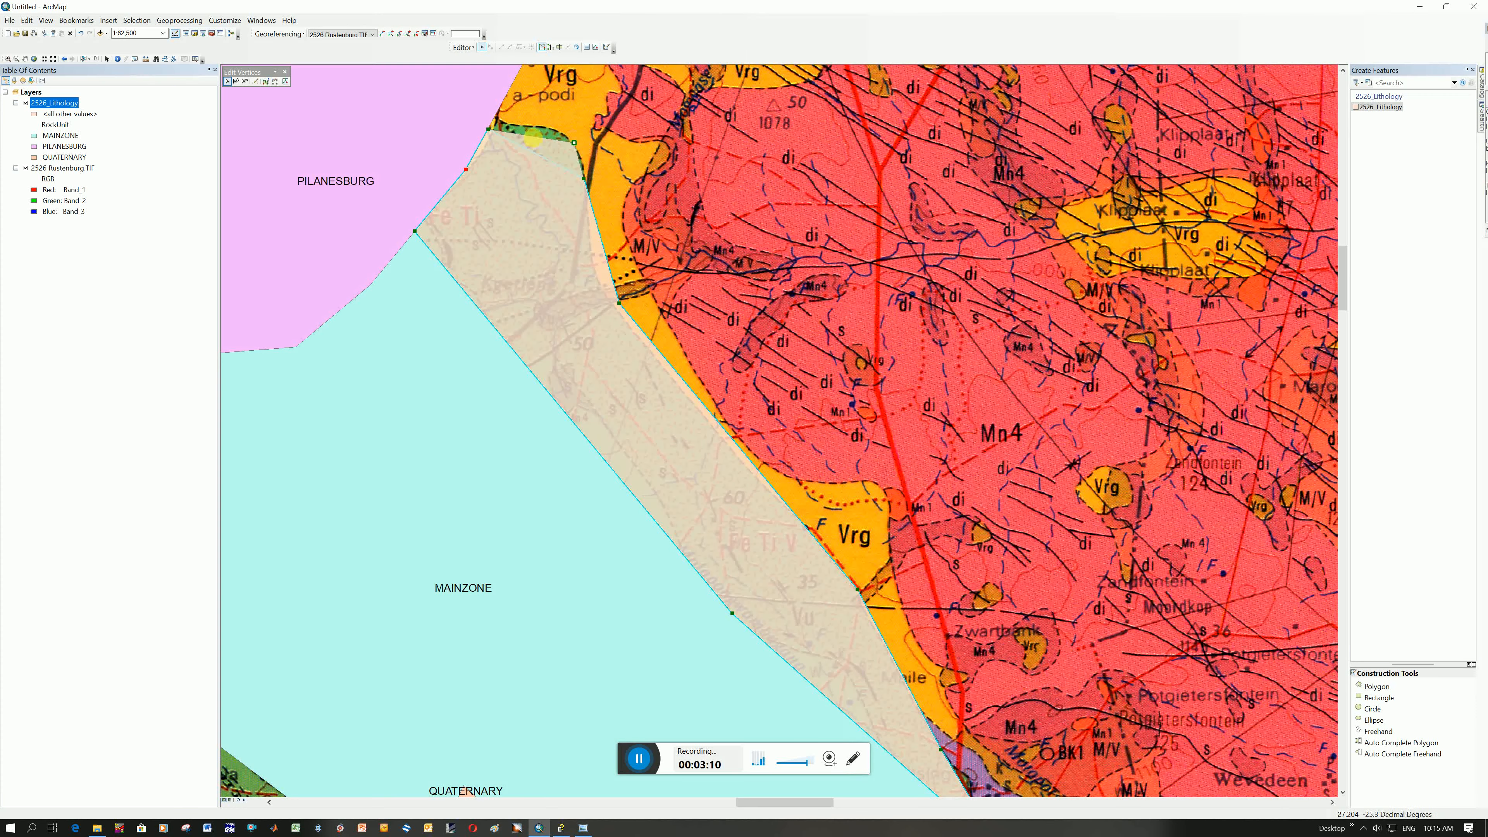
right_click(532, 136)
click(551, 172)
drag(535, 137, 504, 132)
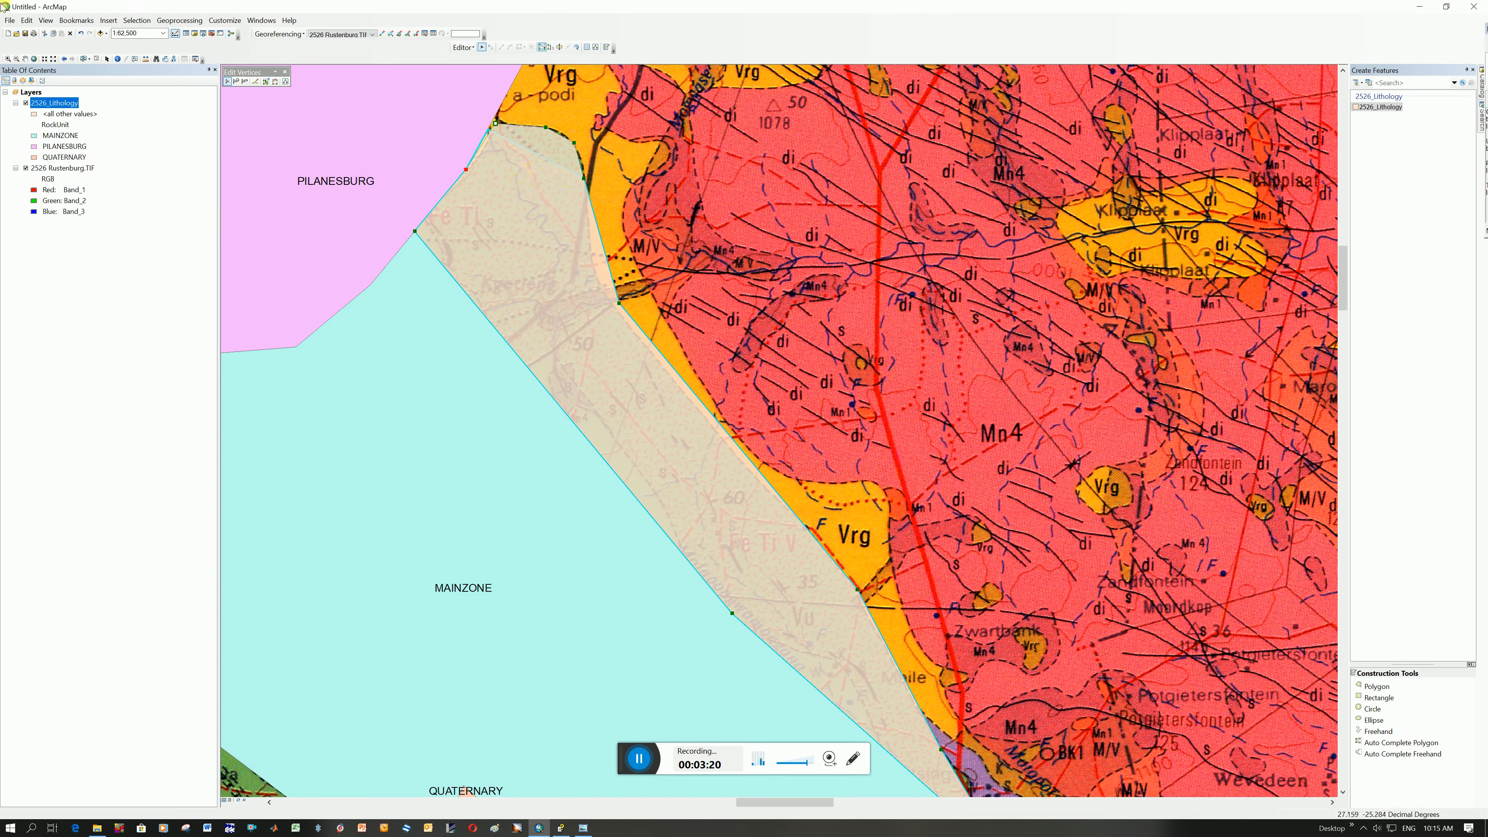
Undo the last vertex move and reposition the northwestern corner vertex on the PILANESBURG edge, ending the vertex edit
click(25, 24)
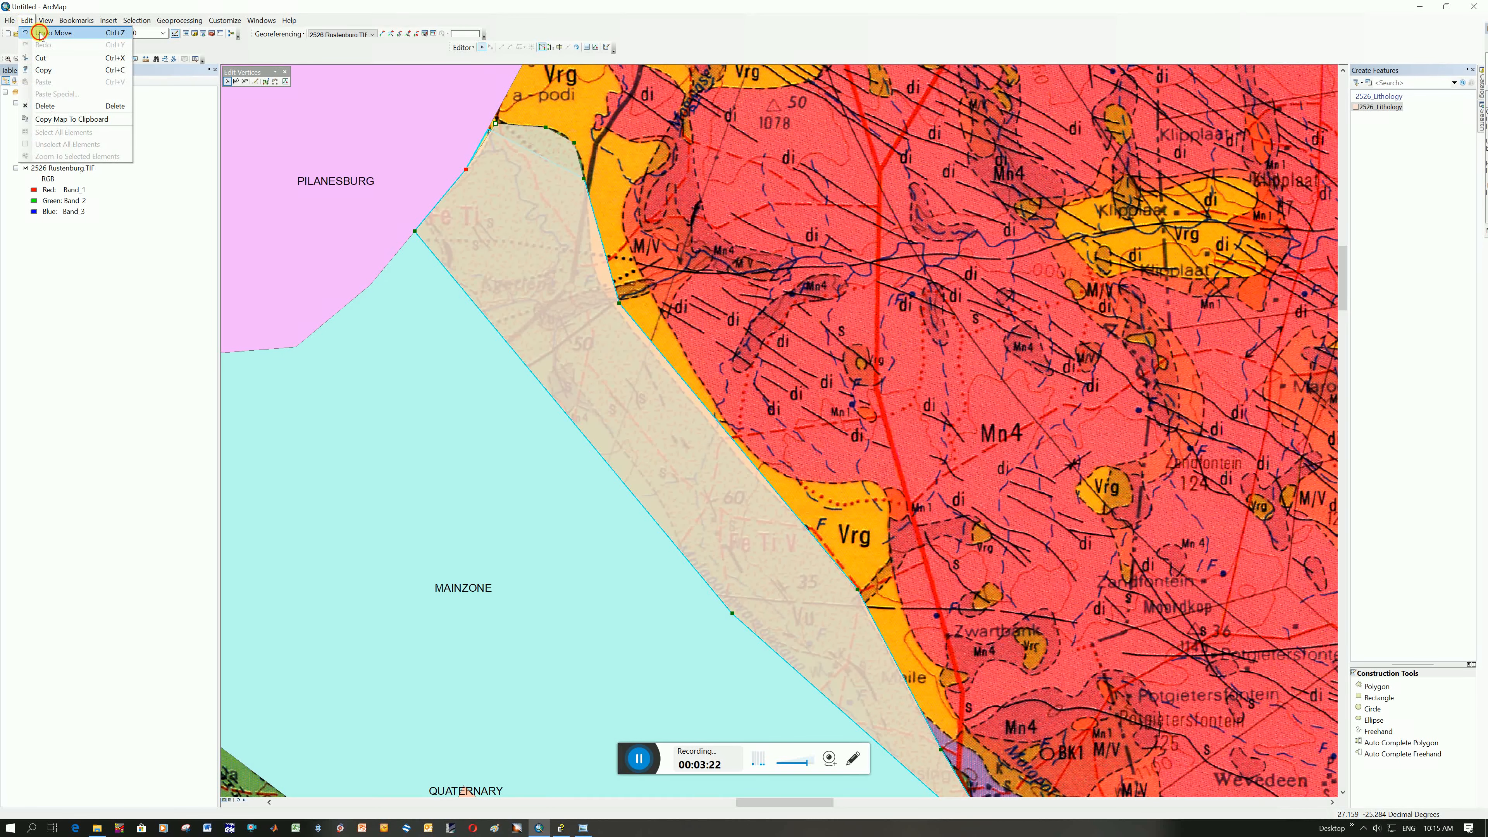
click(40, 33)
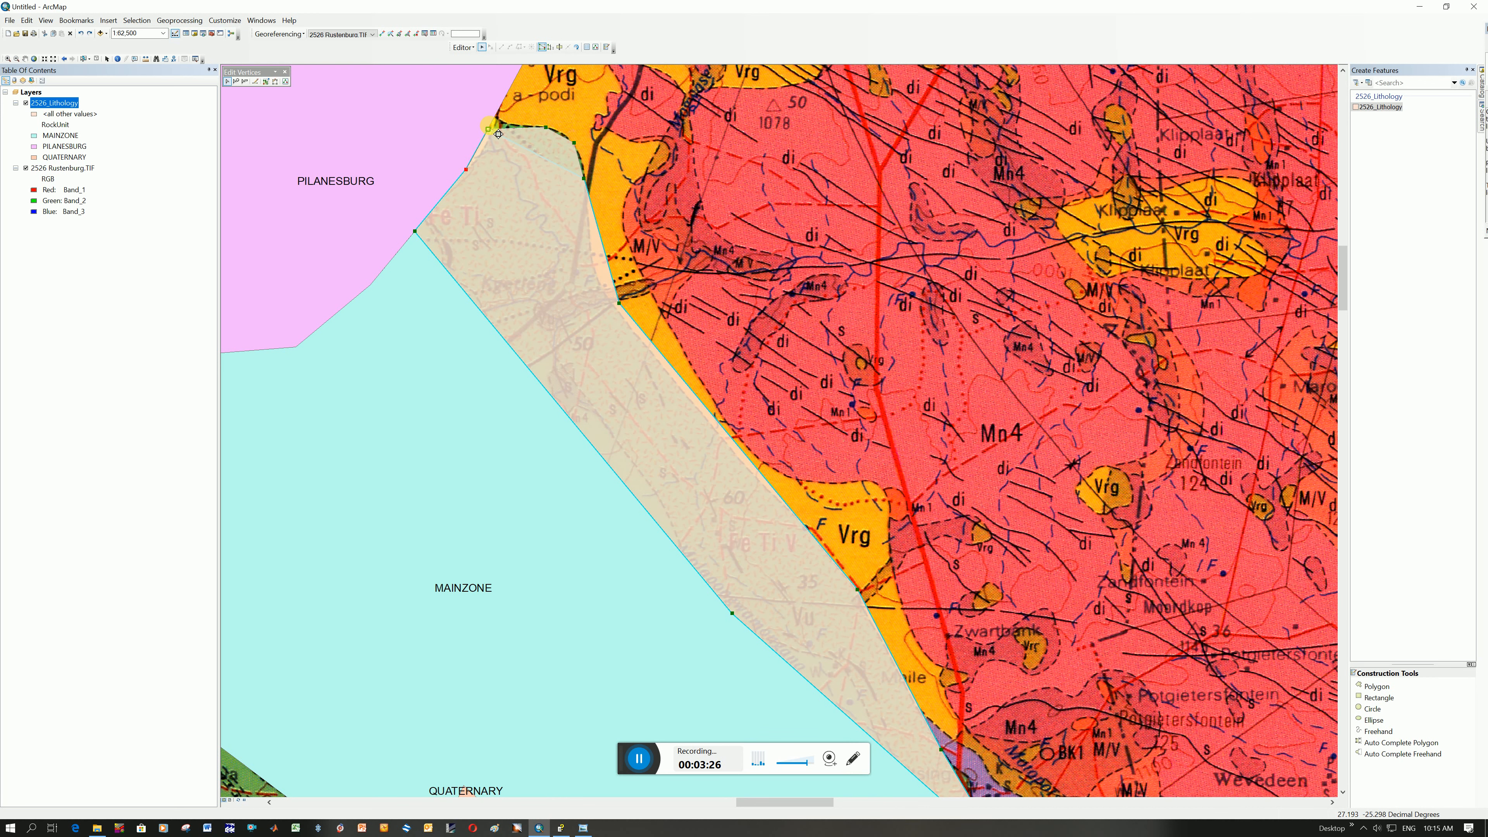
drag(501, 130, 505, 123)
right_click(529, 212)
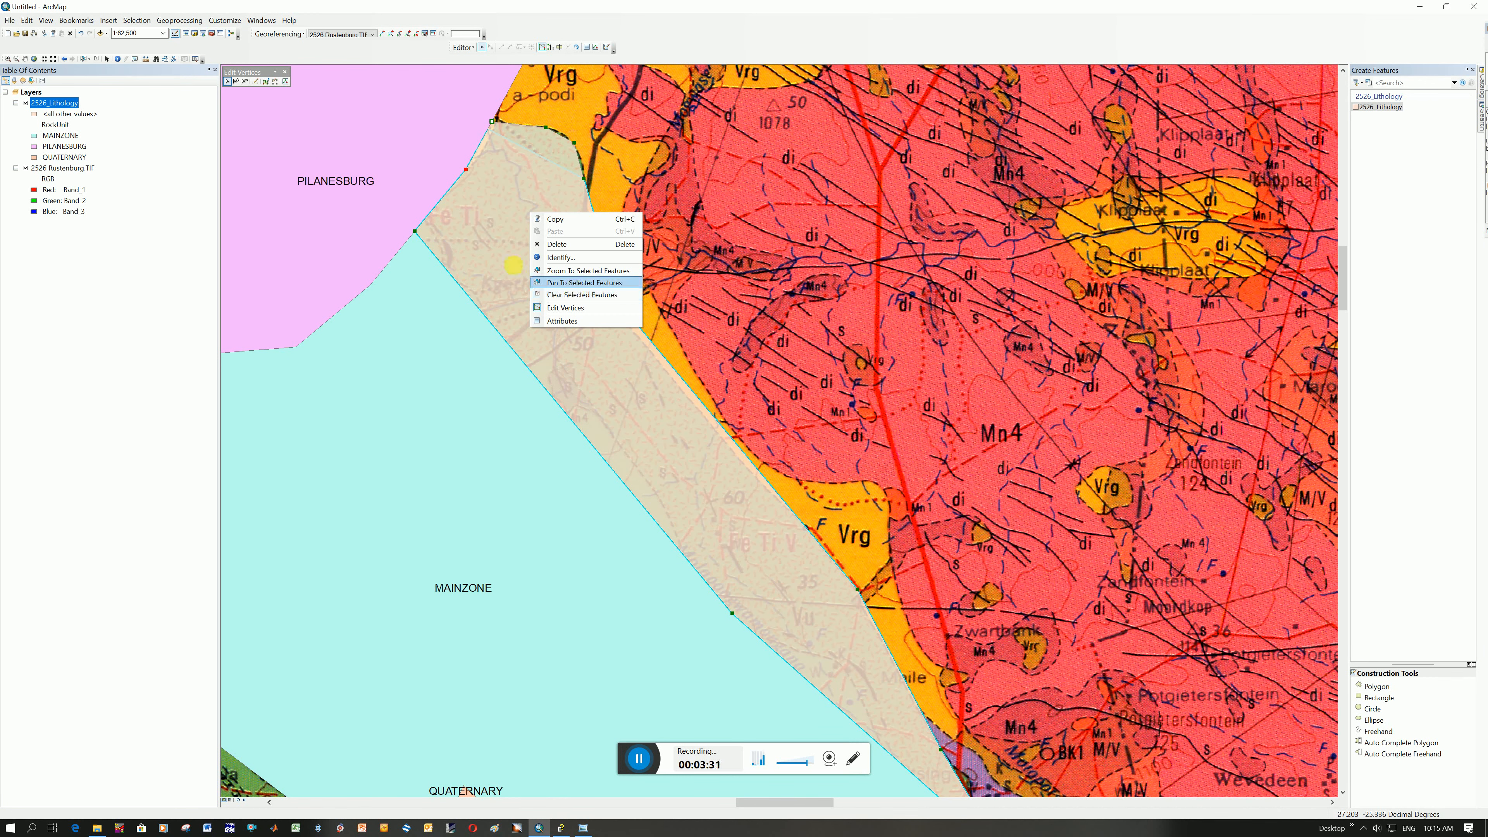
click(631, 154)
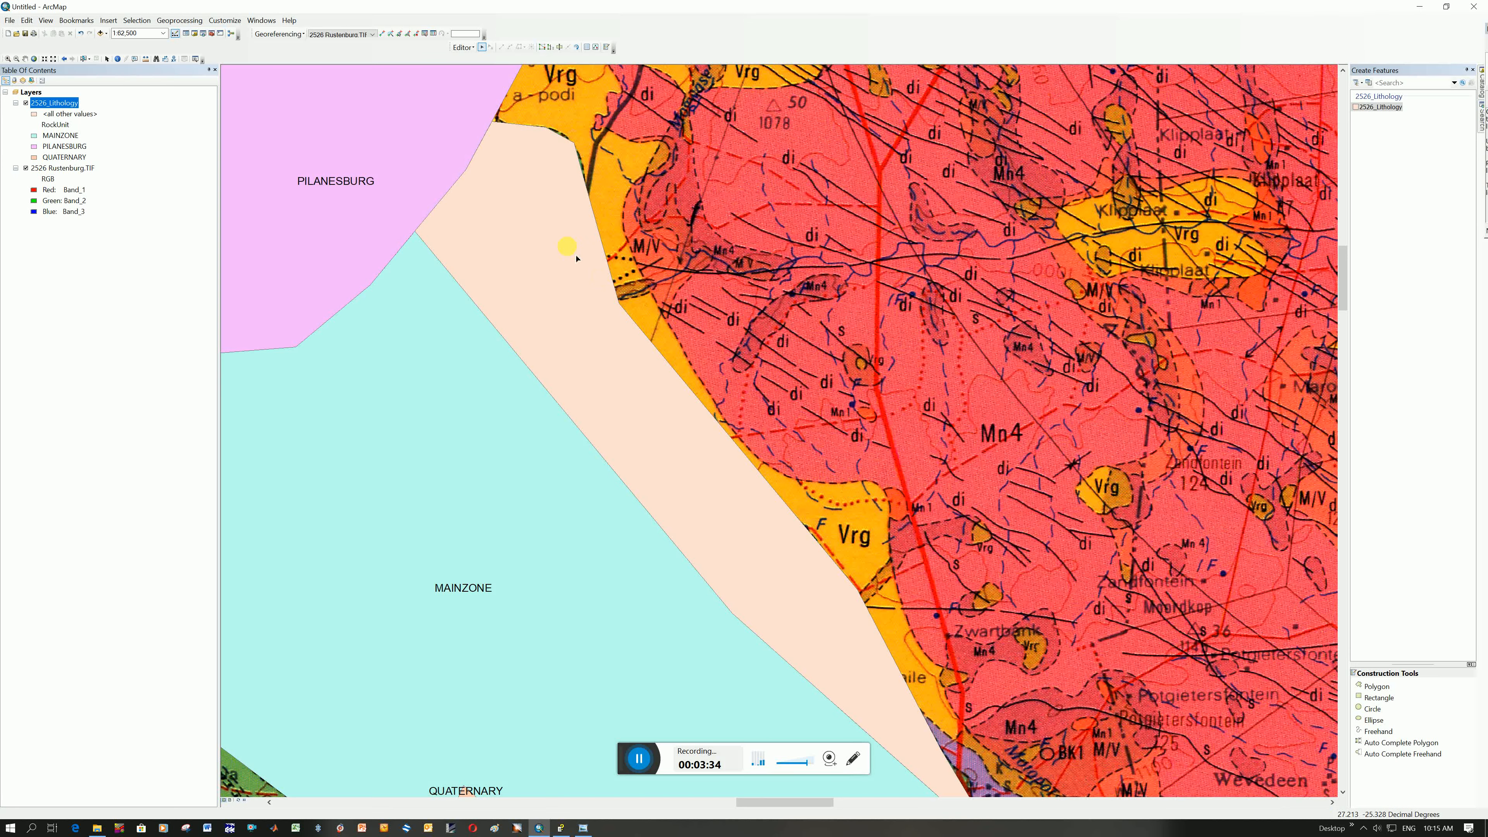
Set the new polygon's RockUnit attribute to UPPERZONE in the 2526_Lithology attribute table
right_click(65, 104)
click(125, 137)
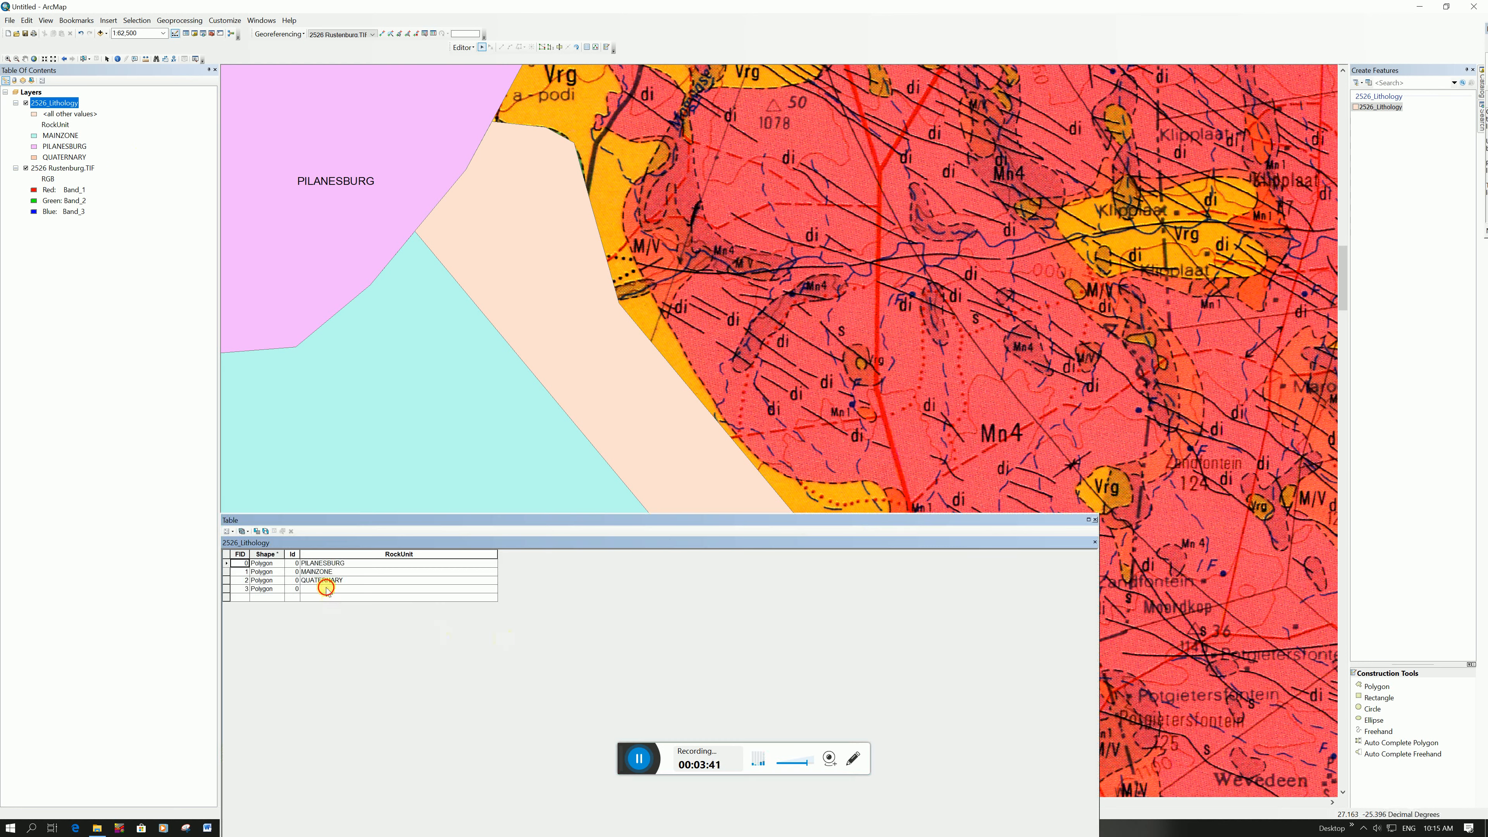
click(327, 589)
text(UPPERZONE)
click(338, 598)
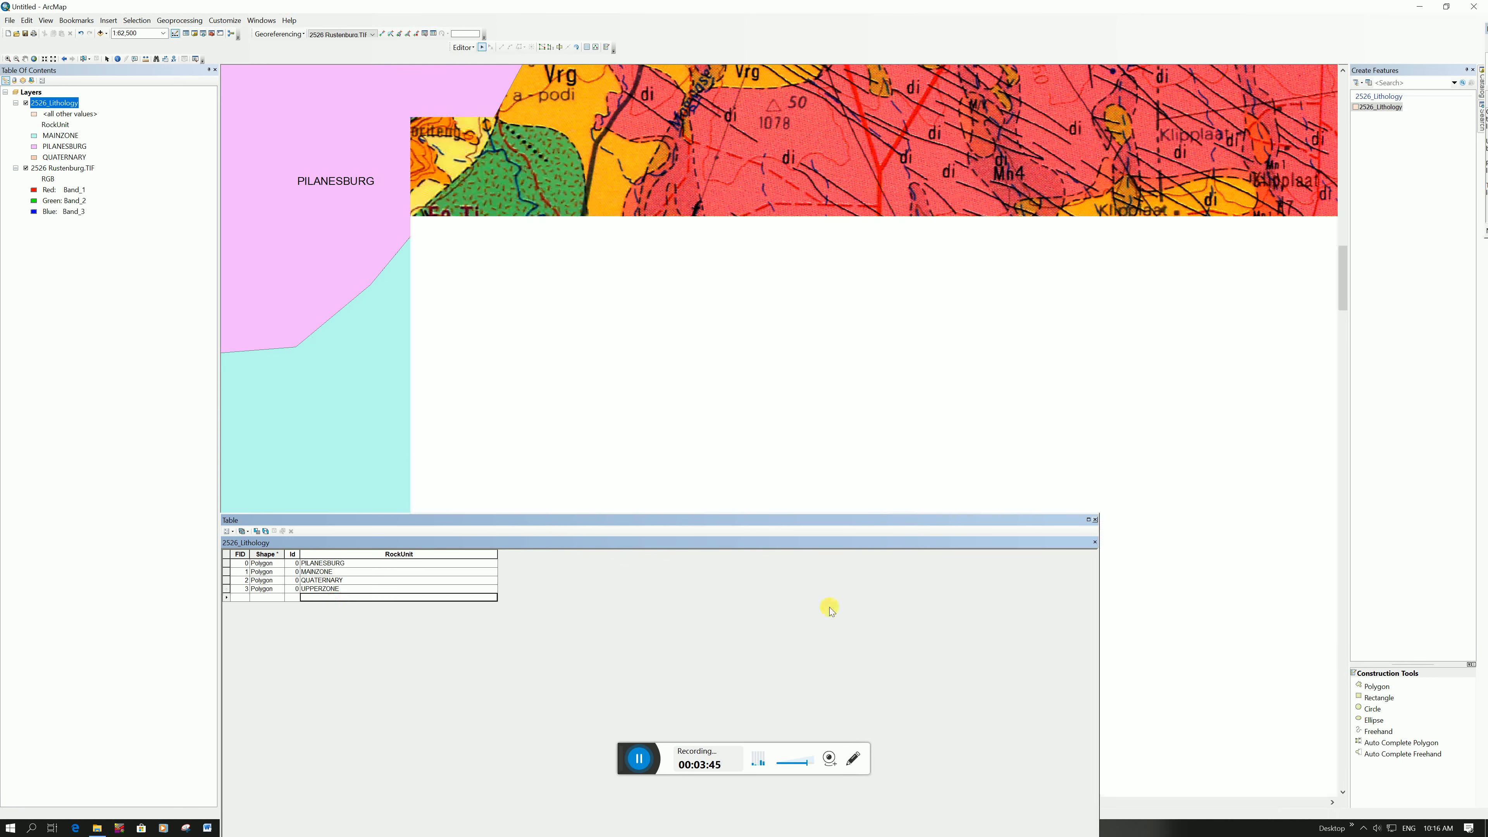
click(1095, 519)
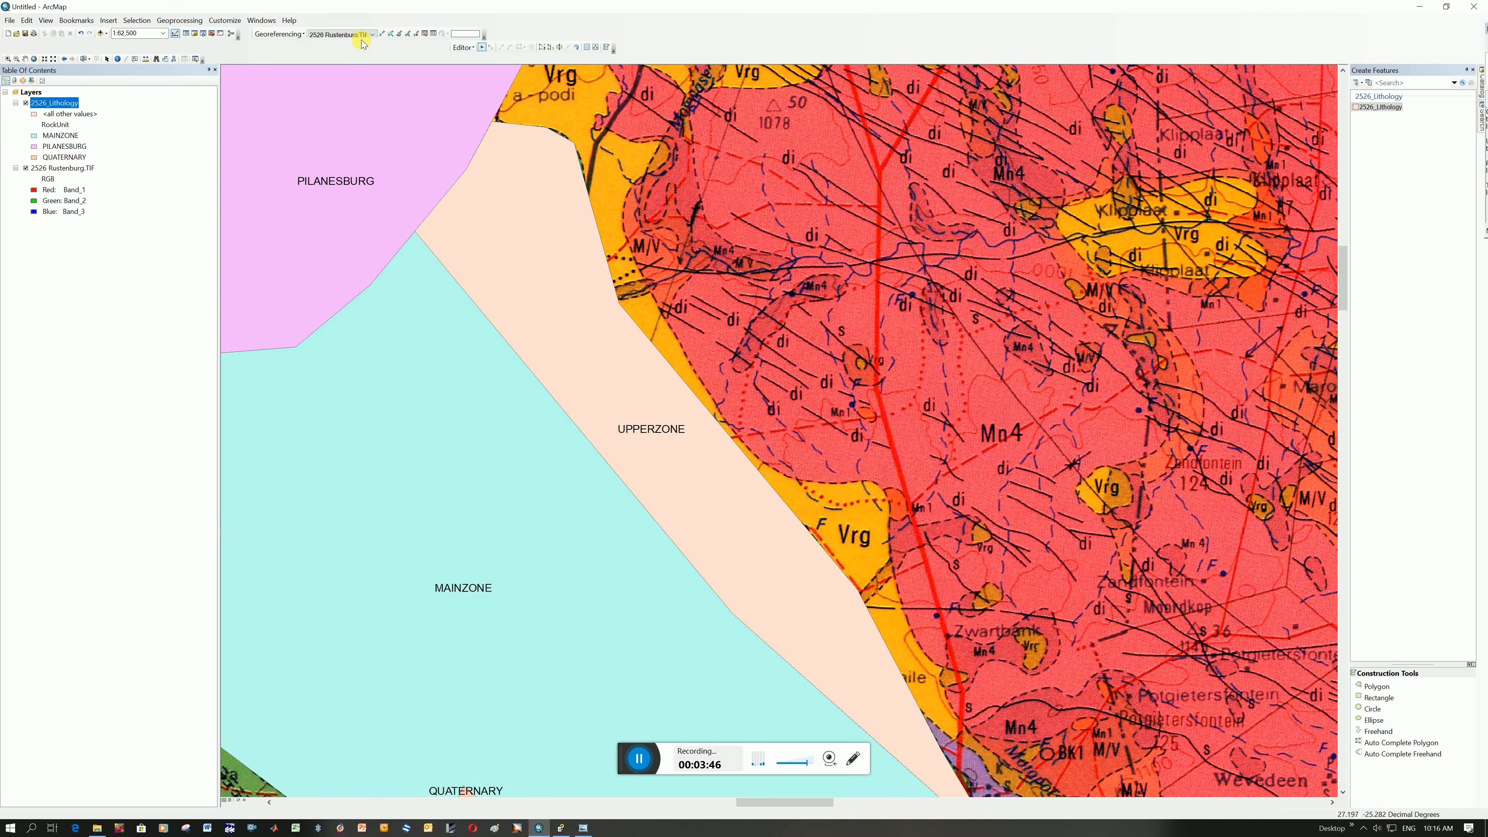
Examine the scanned map beneath the eastern UPPERZONE polygon by temporarily hiding the 2526_Lithology layer
click(34, 58)
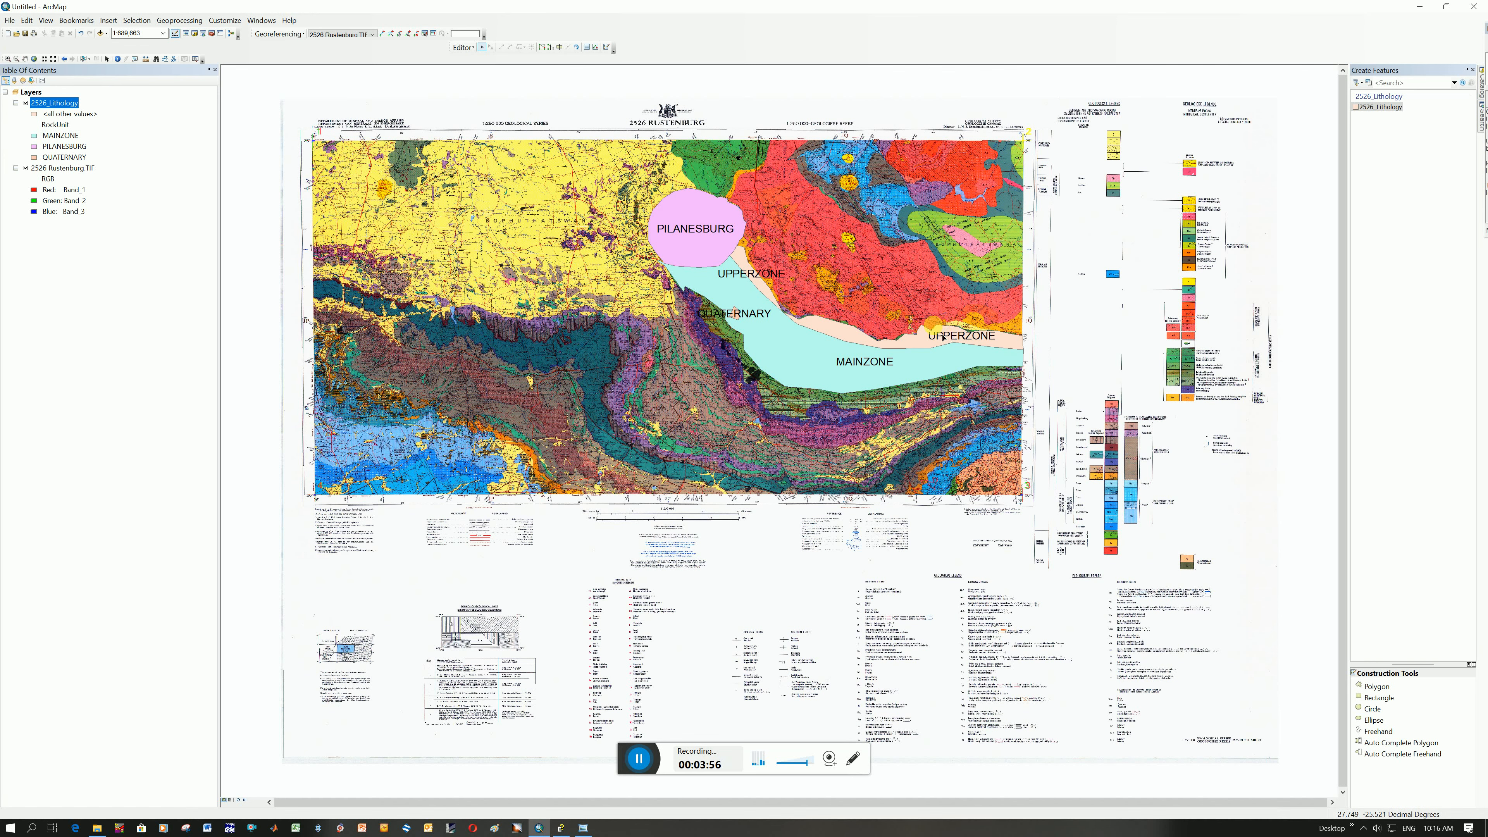
click(8, 59)
drag(888, 289, 972, 379)
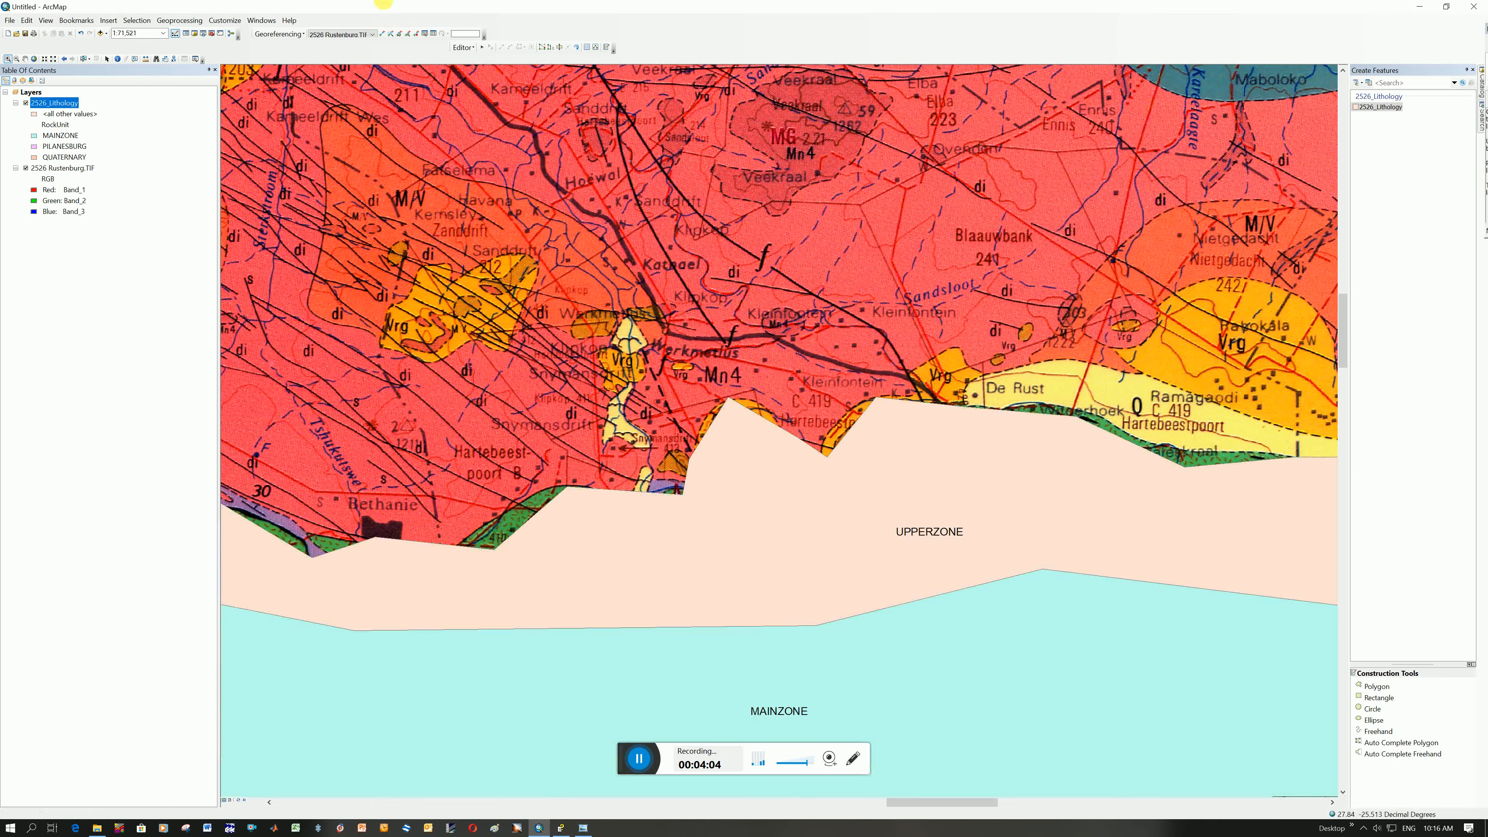
click(16, 103)
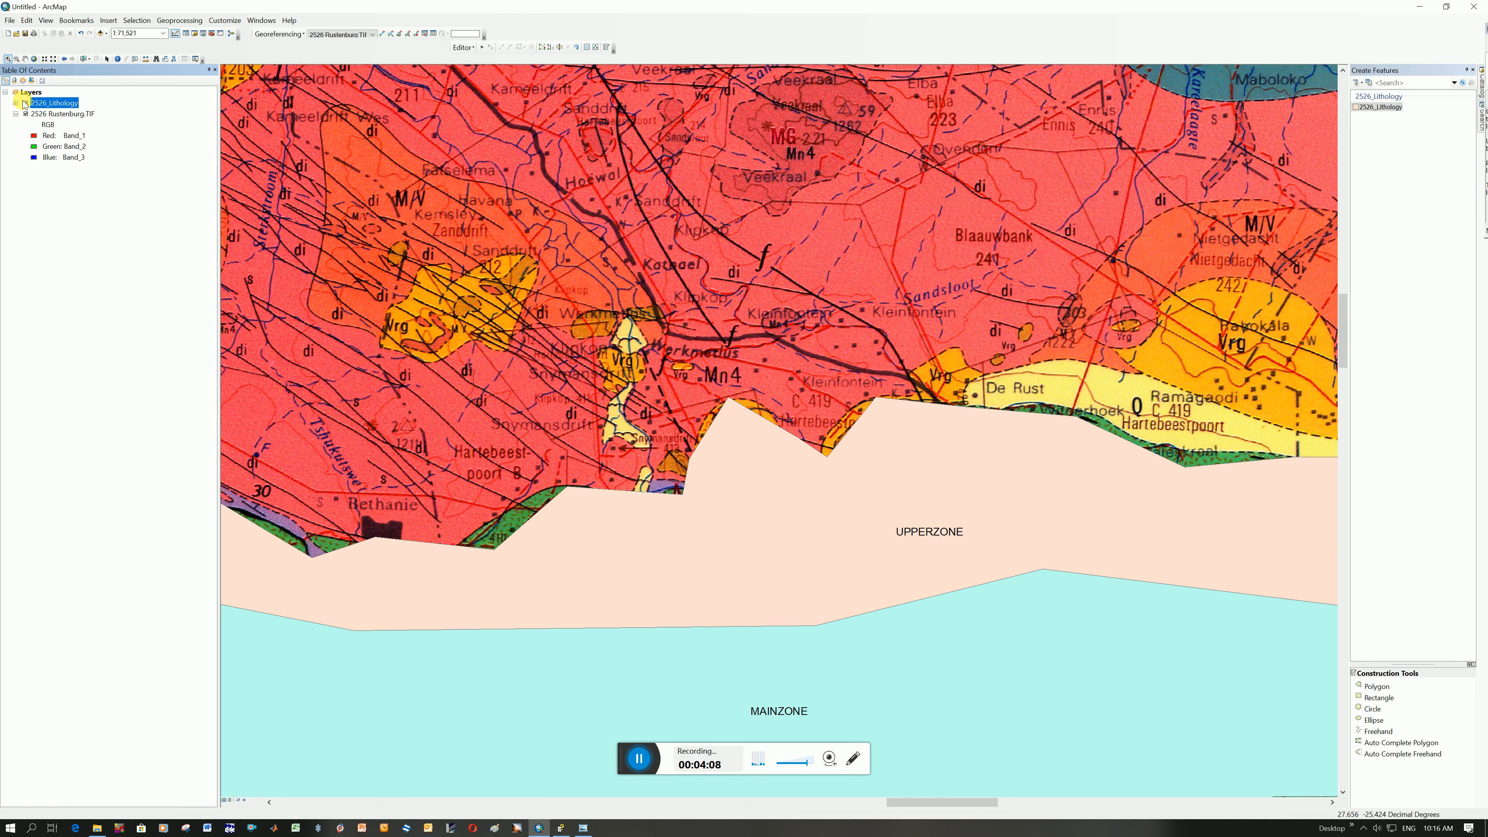
click(26, 104)
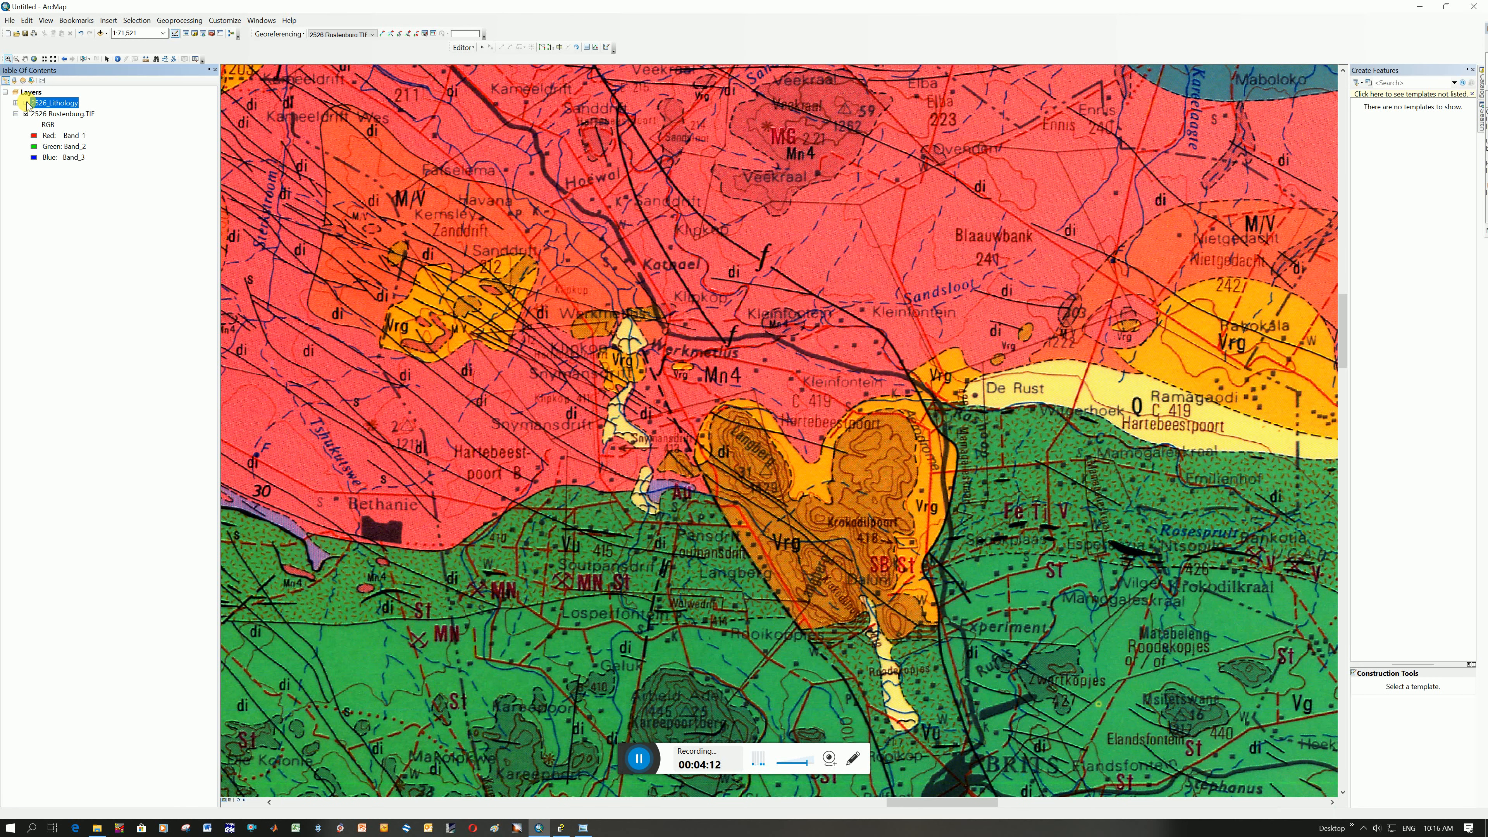
click(26, 103)
Add all RockUnit values to the unique values symbology of the 2526_Lithology layer
right_click(55, 103)
click(106, 323)
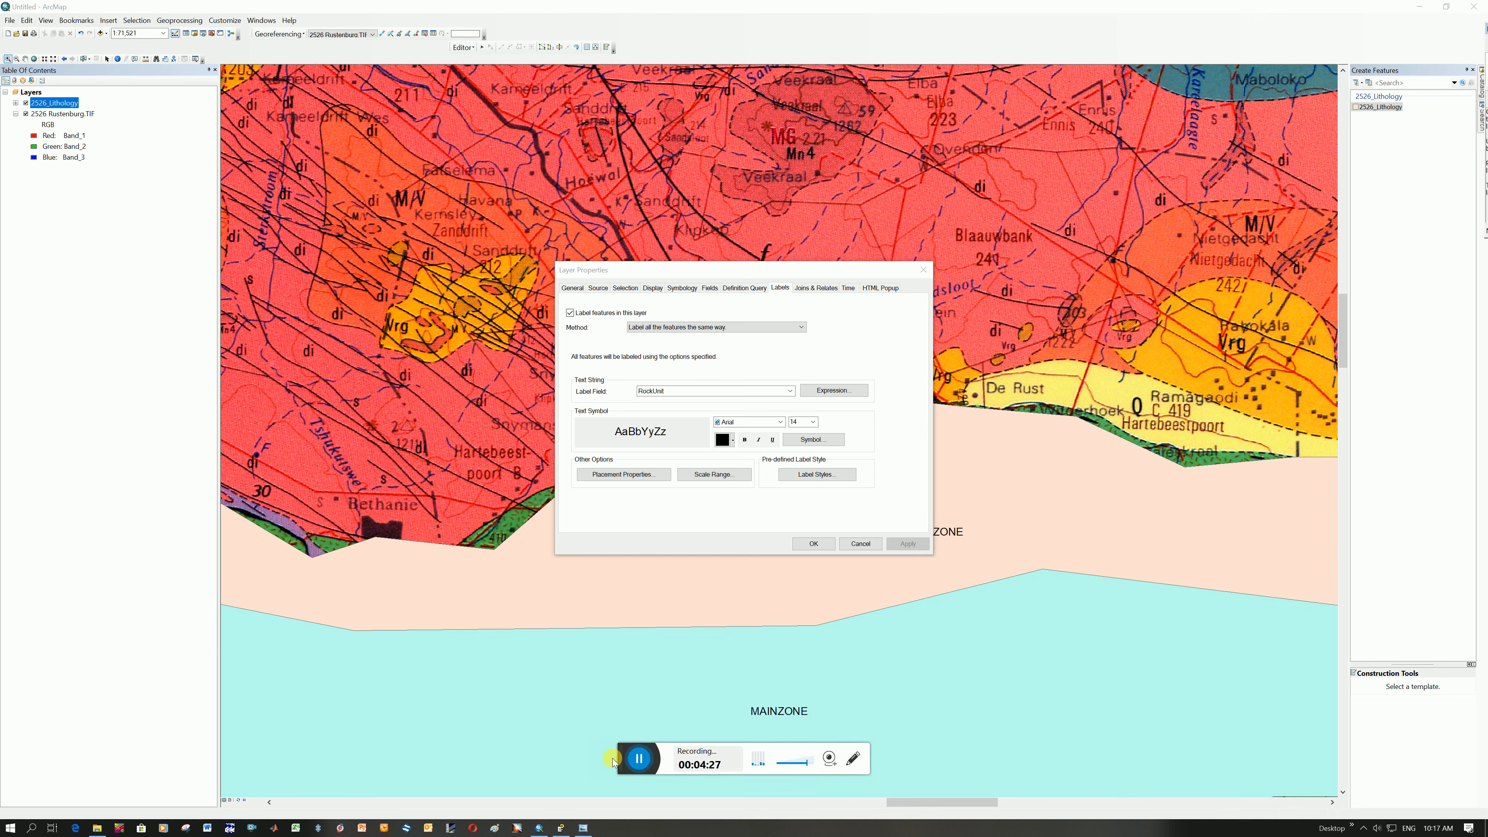
click(683, 289)
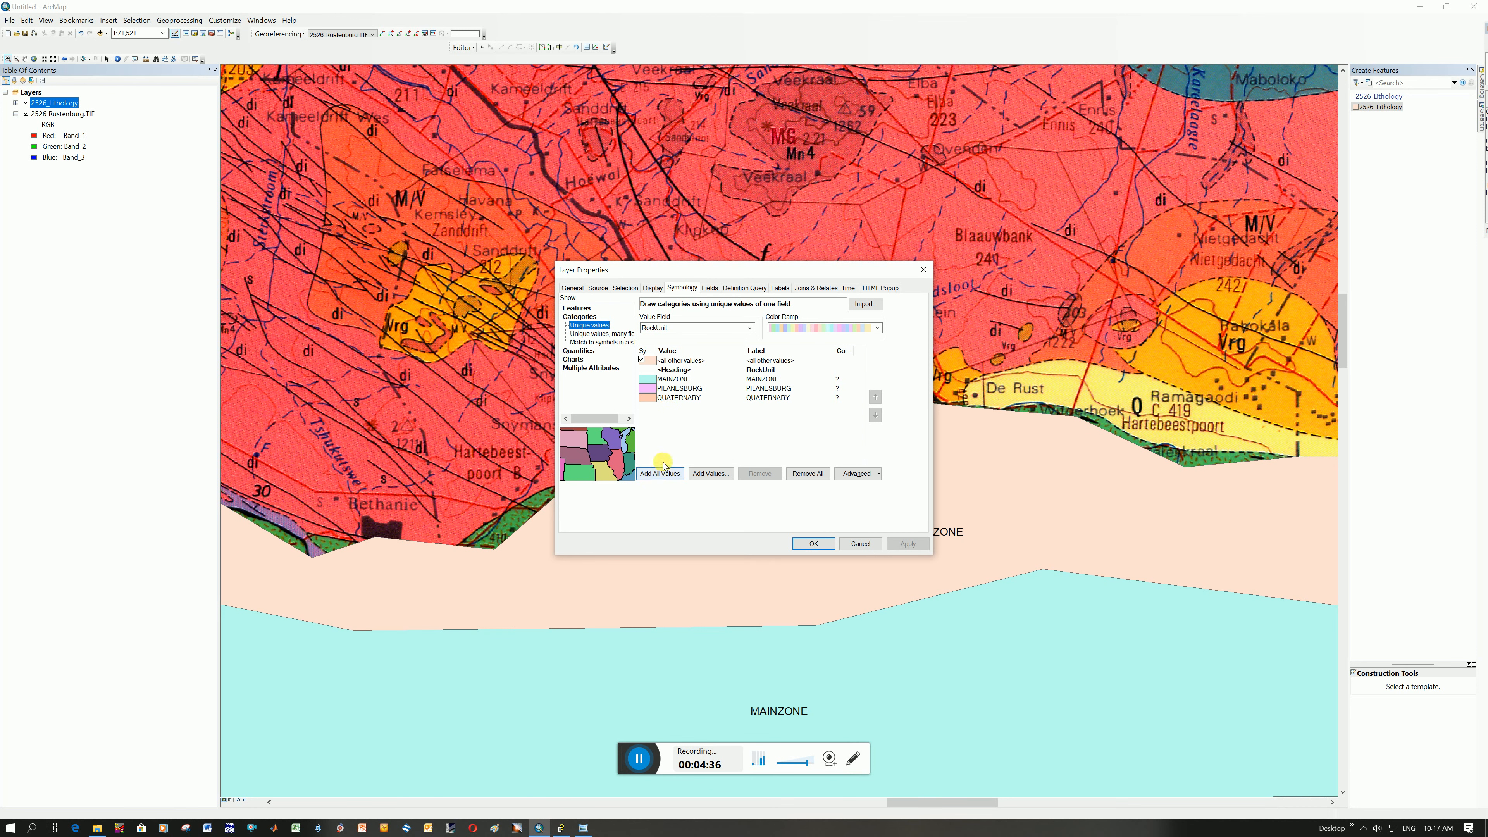
click(660, 475)
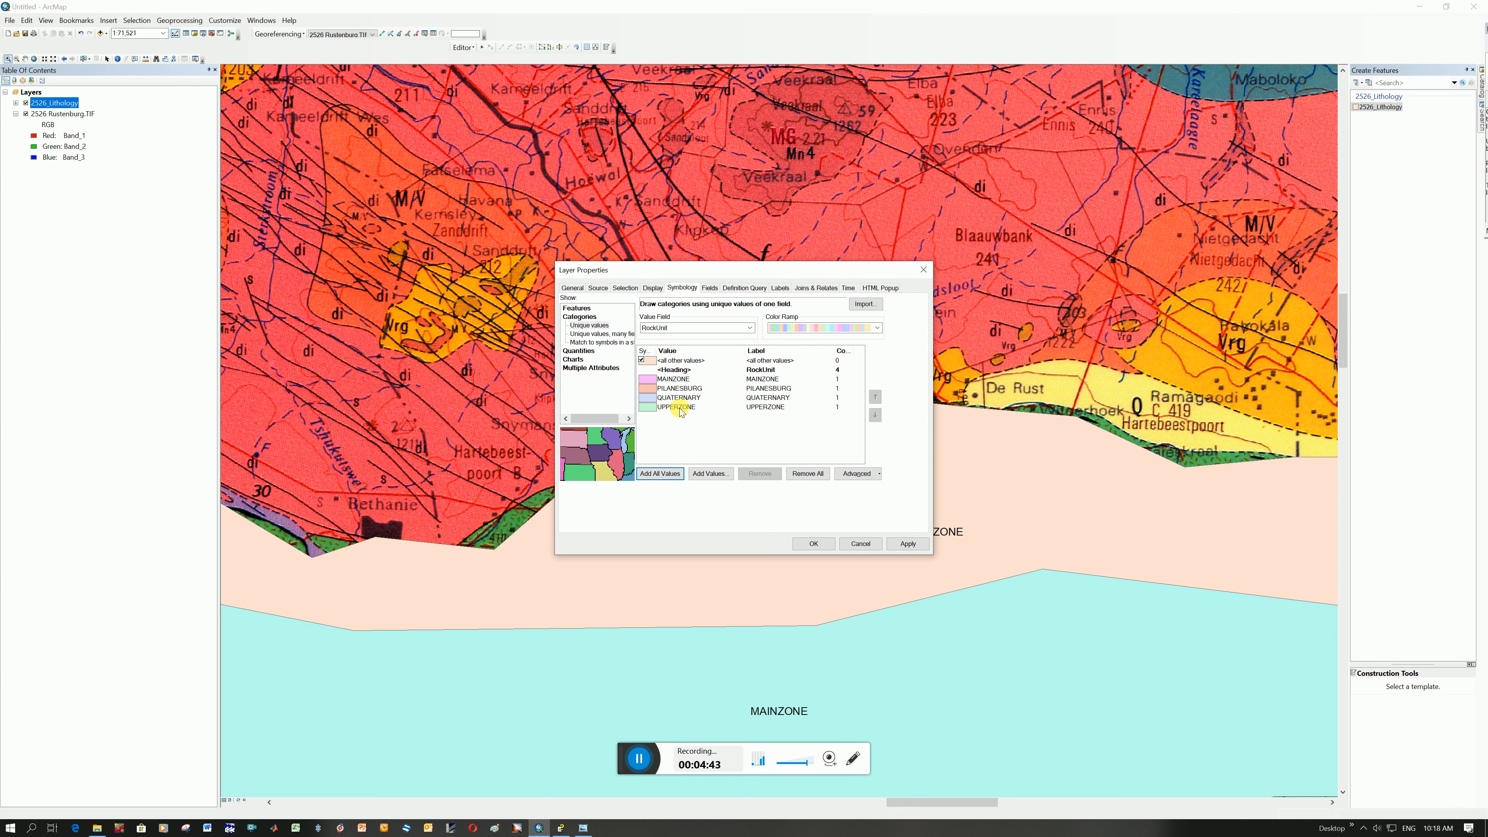
Give the UPPERZONE class the Hollow symbol and apply the 2526_Lithology layer's symbology changes
double_click(647, 407)
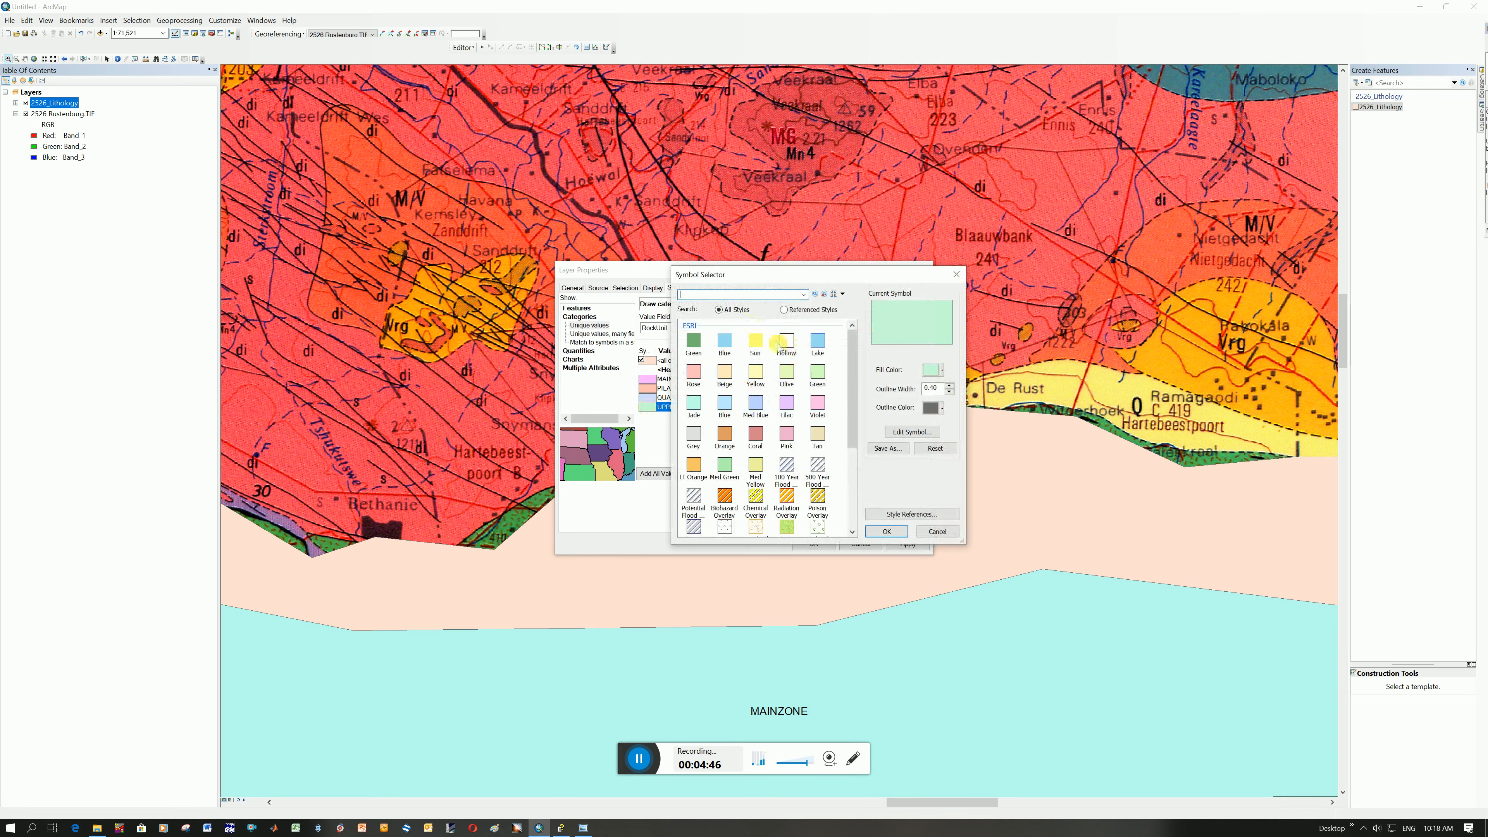
click(786, 344)
click(890, 531)
click(905, 543)
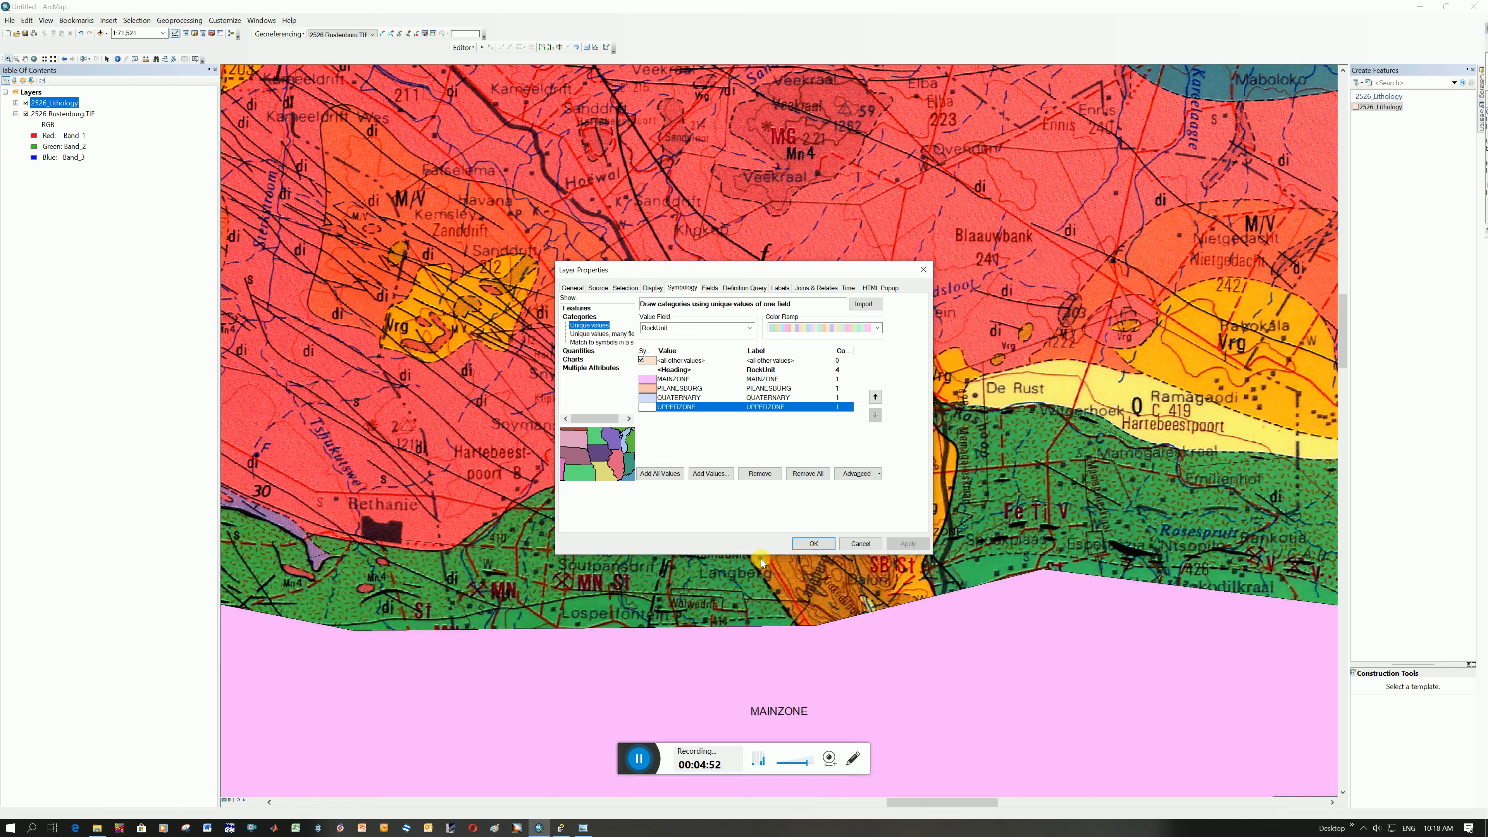
click(811, 543)
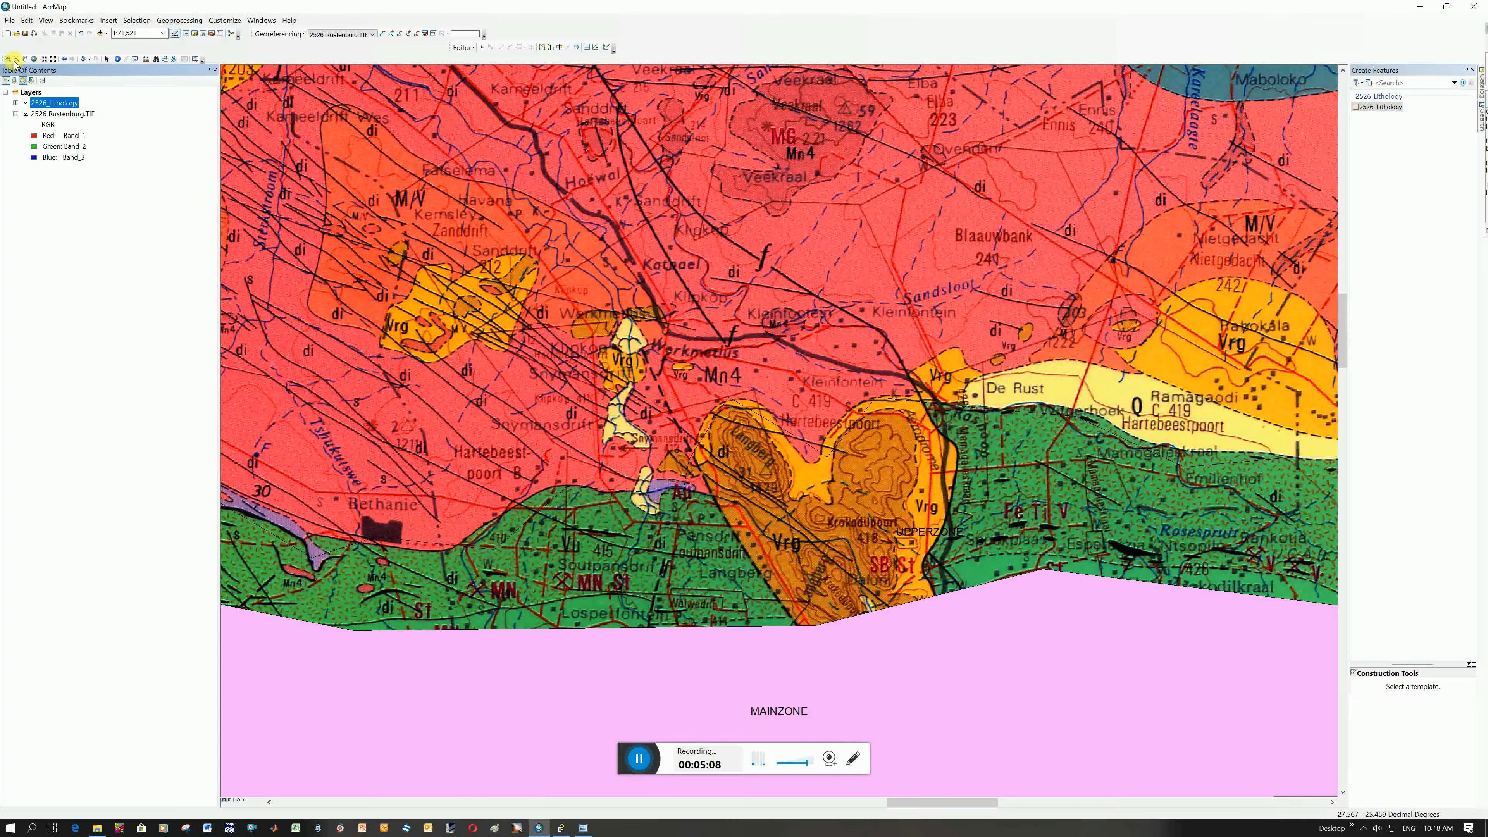
Temporarily hide the 2526_Lithology layer and examine the scanned map's legend entry for the orange Vrg unit and its outcrop north of Brits
click(26, 103)
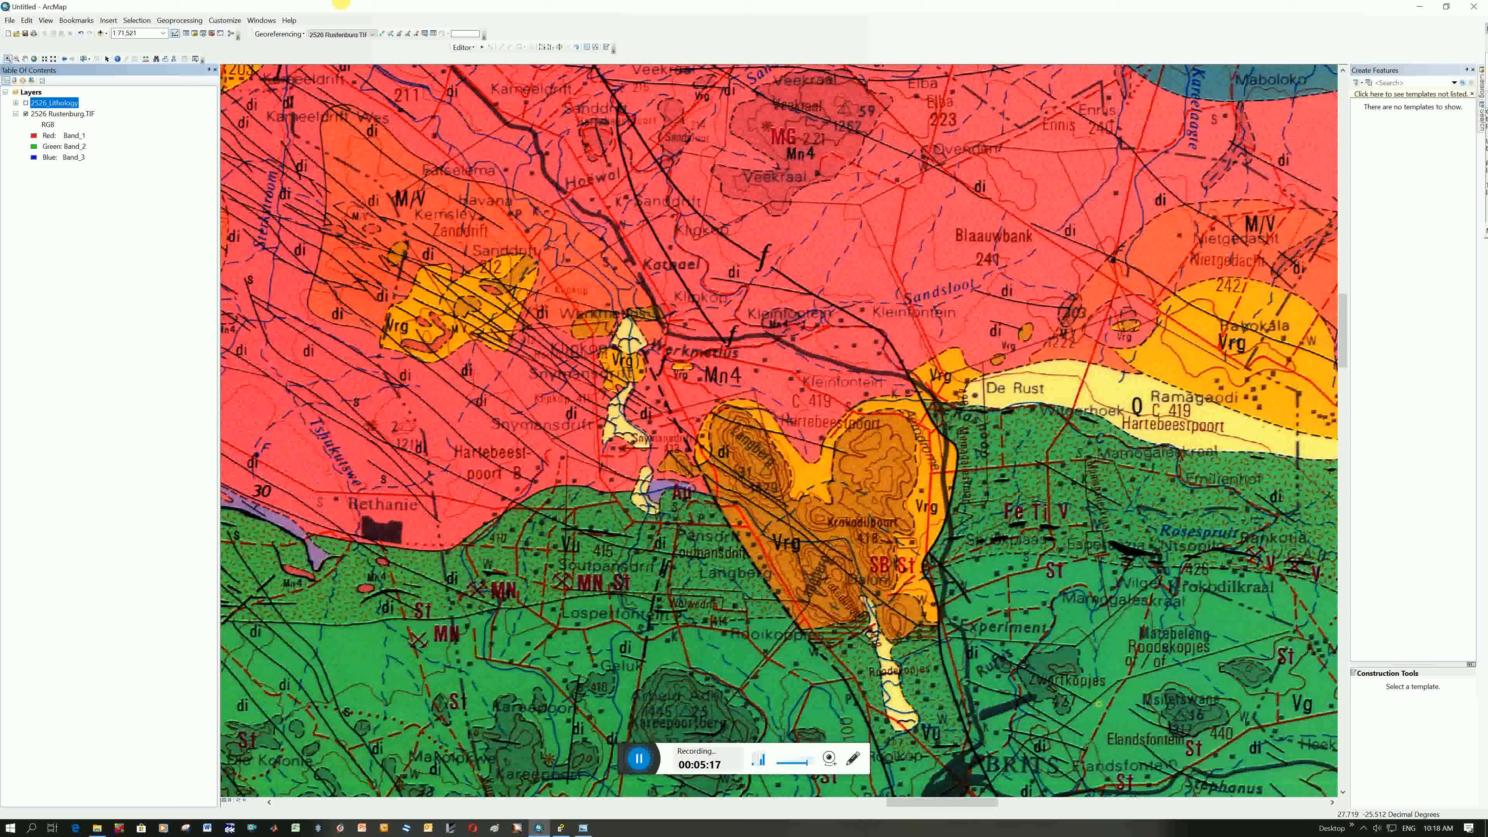
click(24, 59)
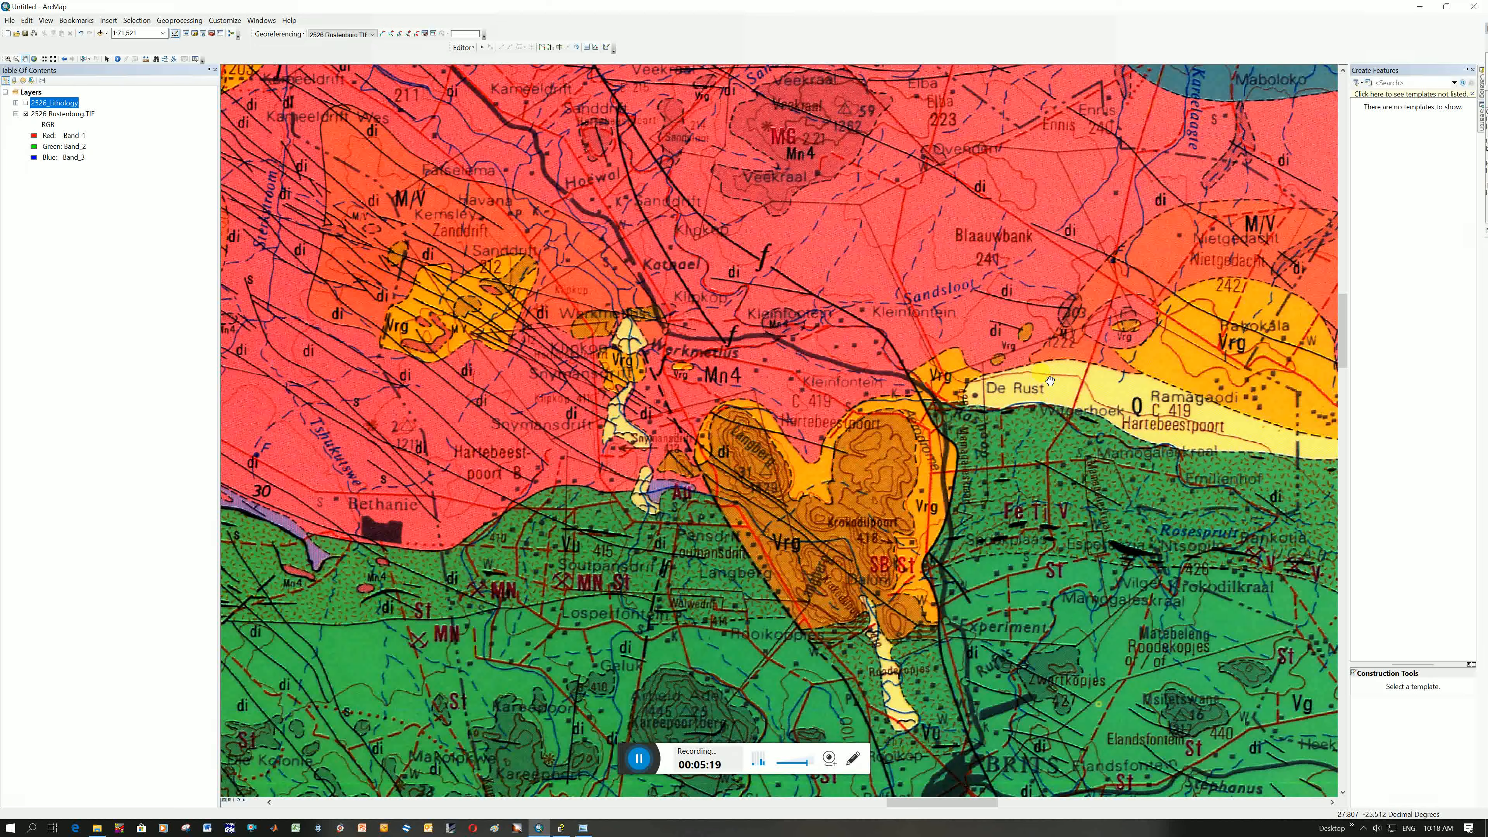
scroll(1066, 466, down, 1)
scroll(1065, 466, up, 2)
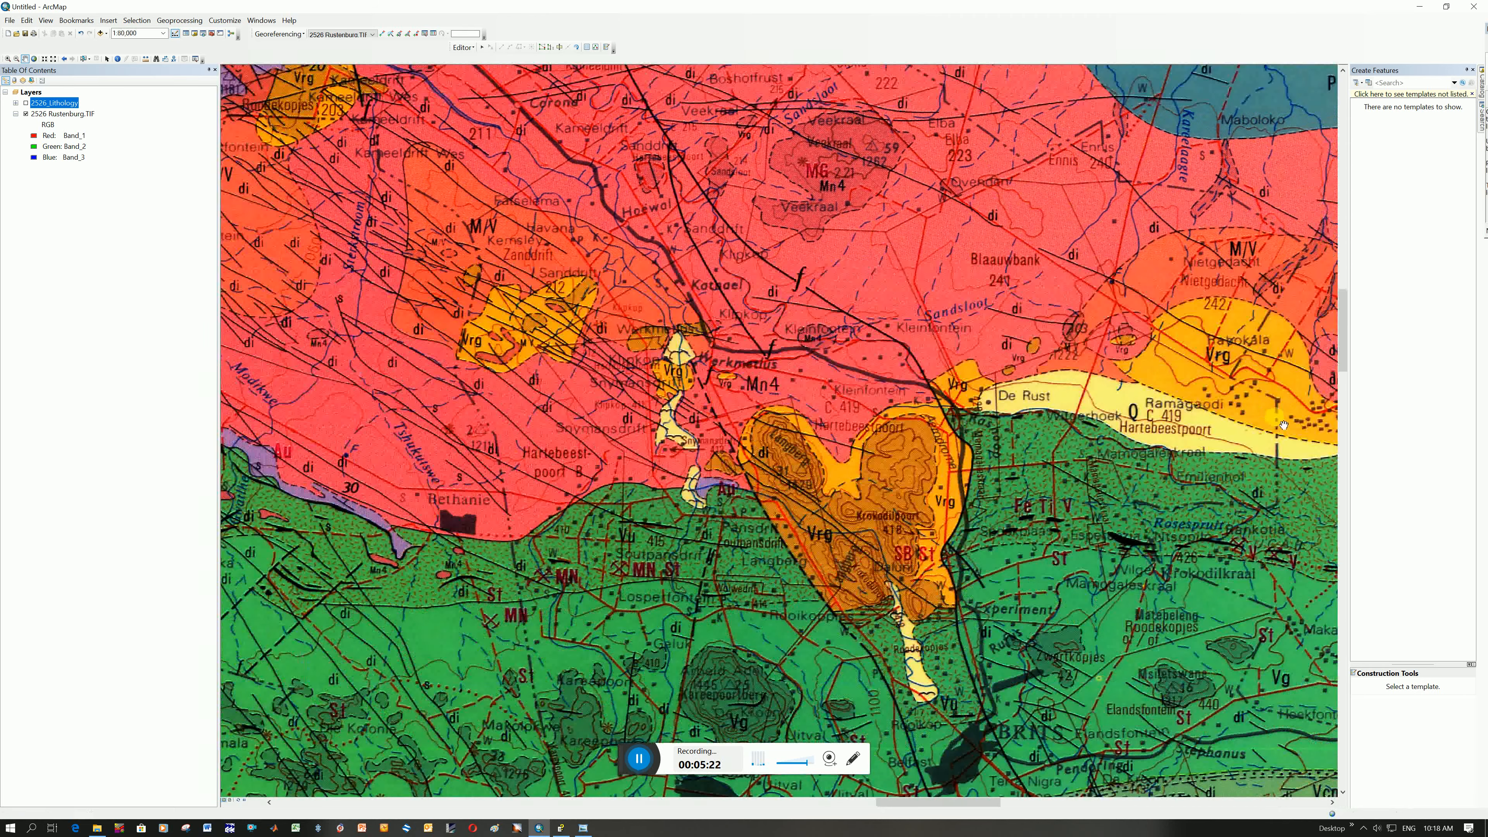
scroll(1085, 468, up, 1)
drag(1276, 419, 444, 370)
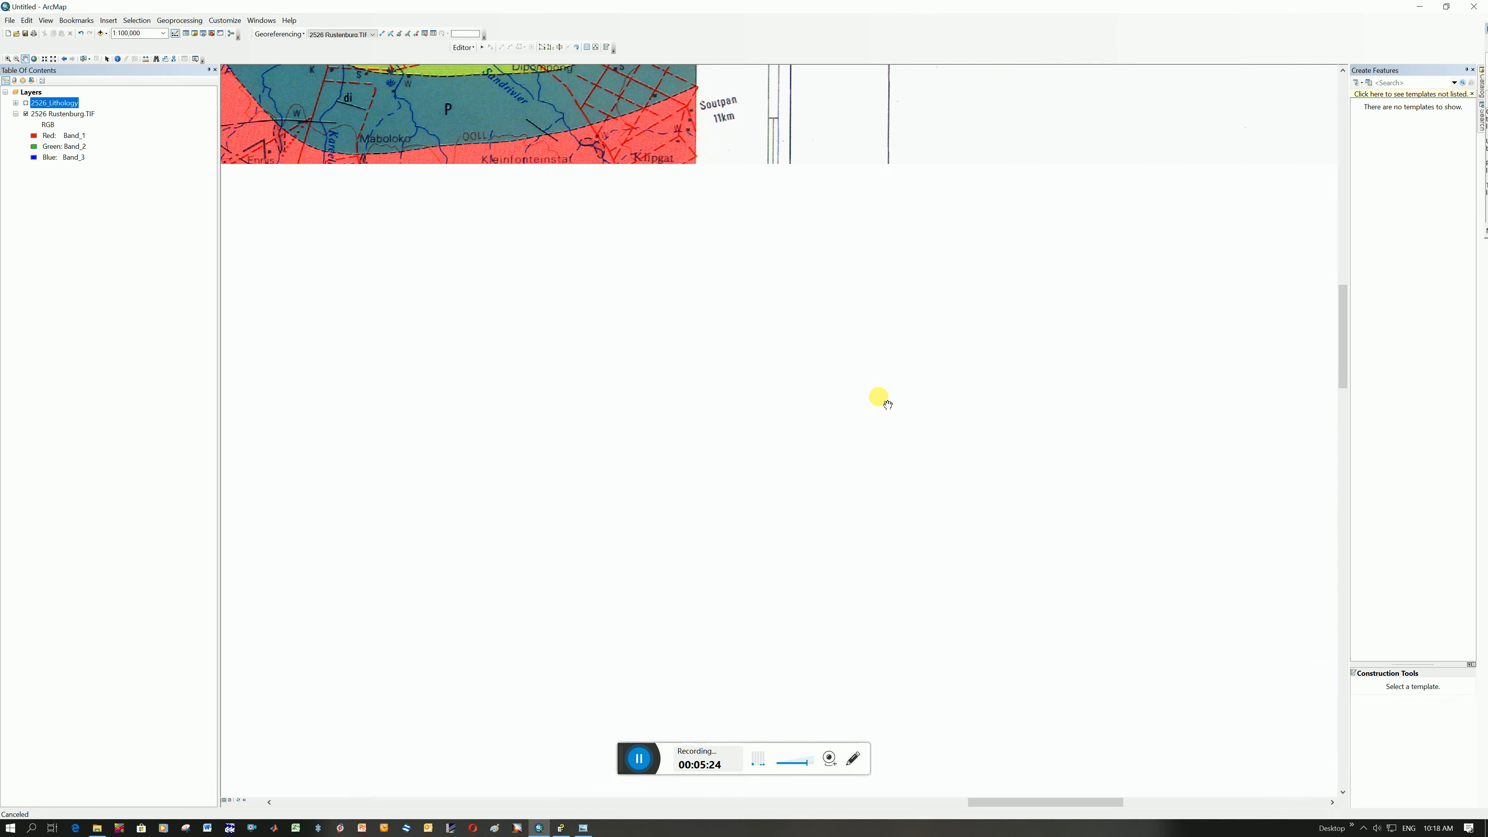
scroll(1147, 413, up, 1)
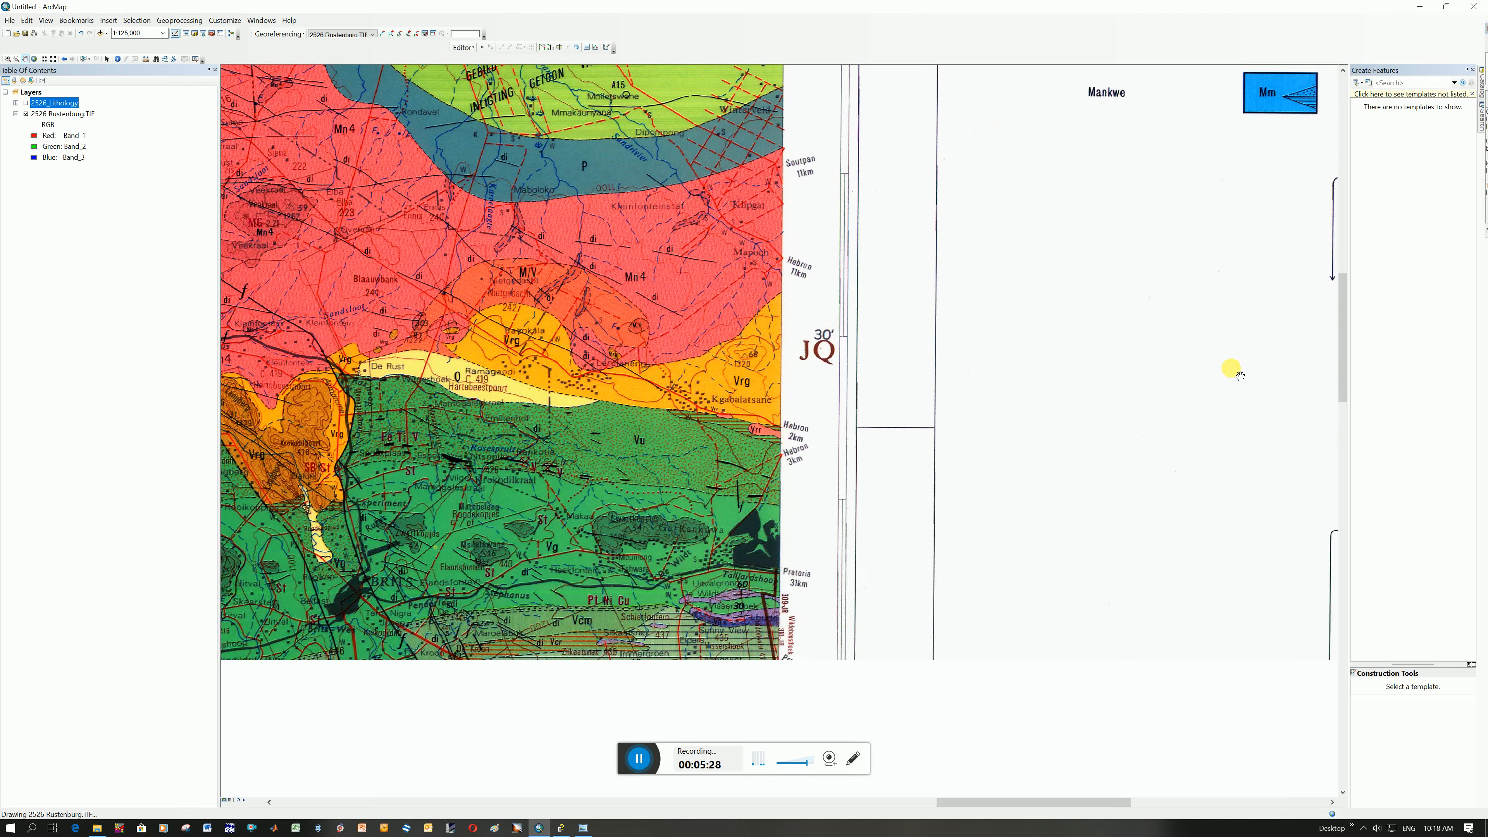
scroll(1218, 387, up, 2)
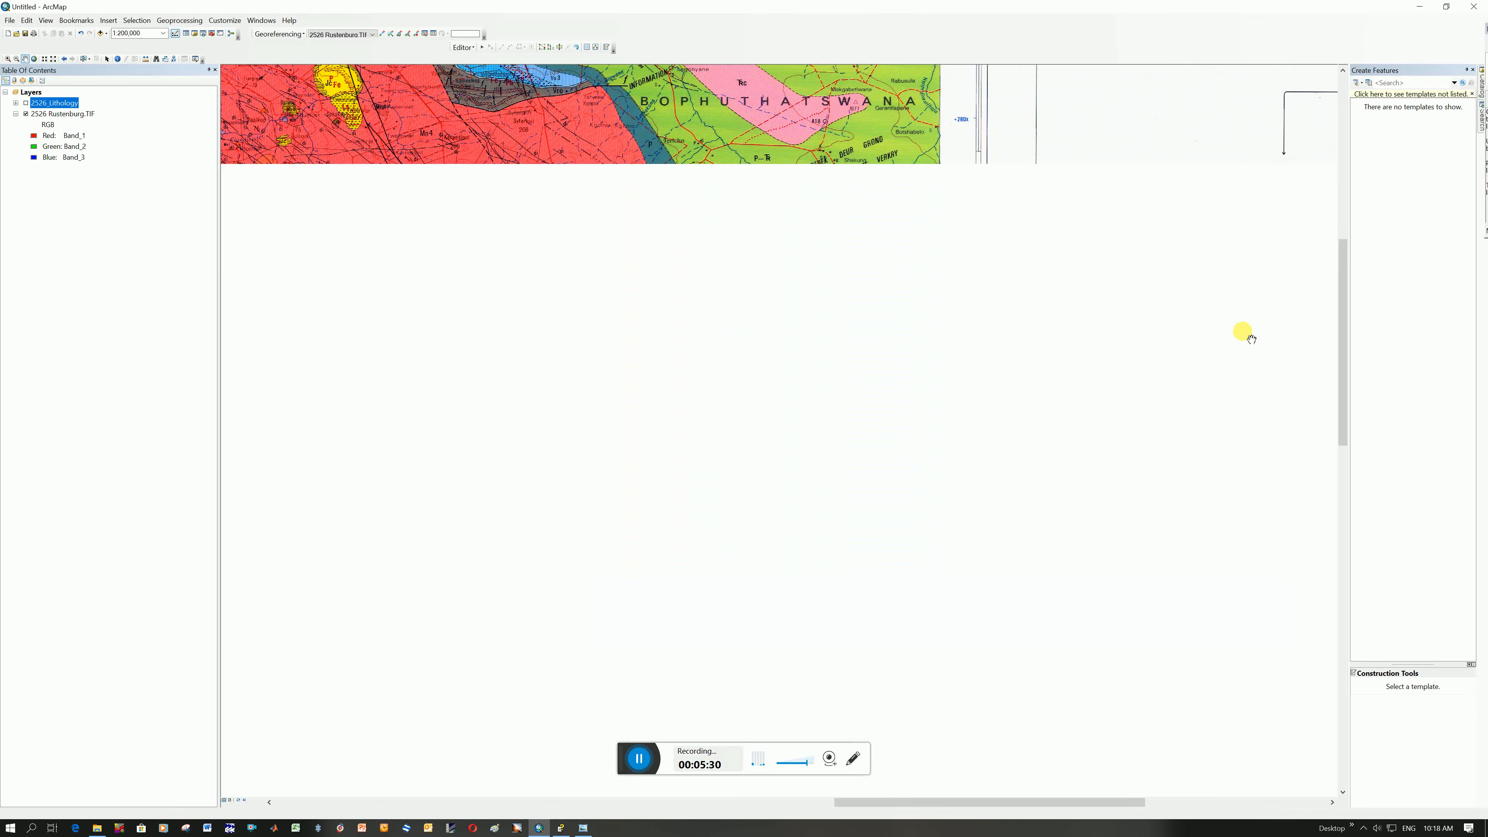
drag(1267, 265, 750, 296)
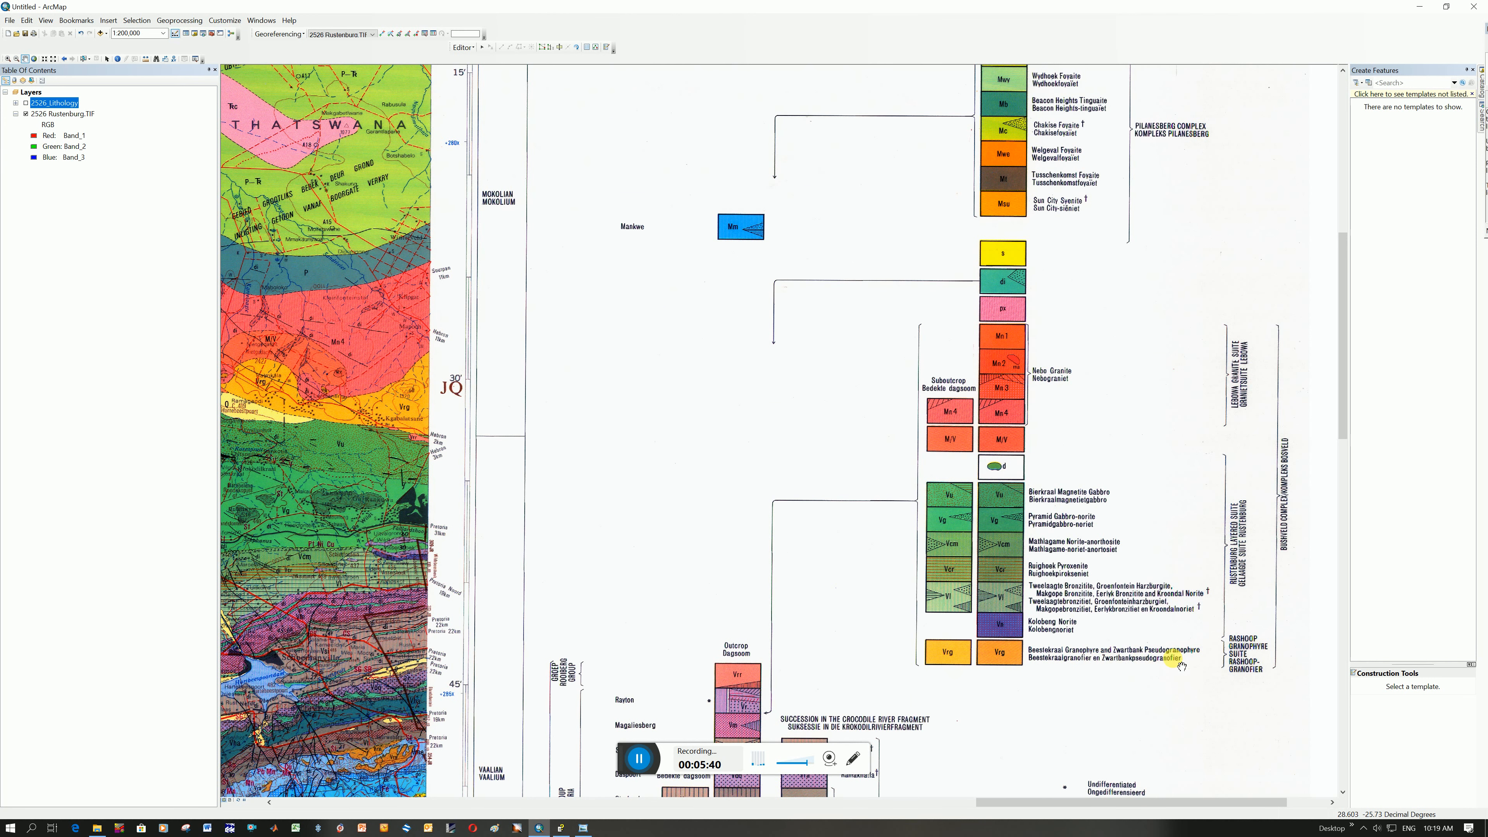
drag(266, 405, 1088, 417)
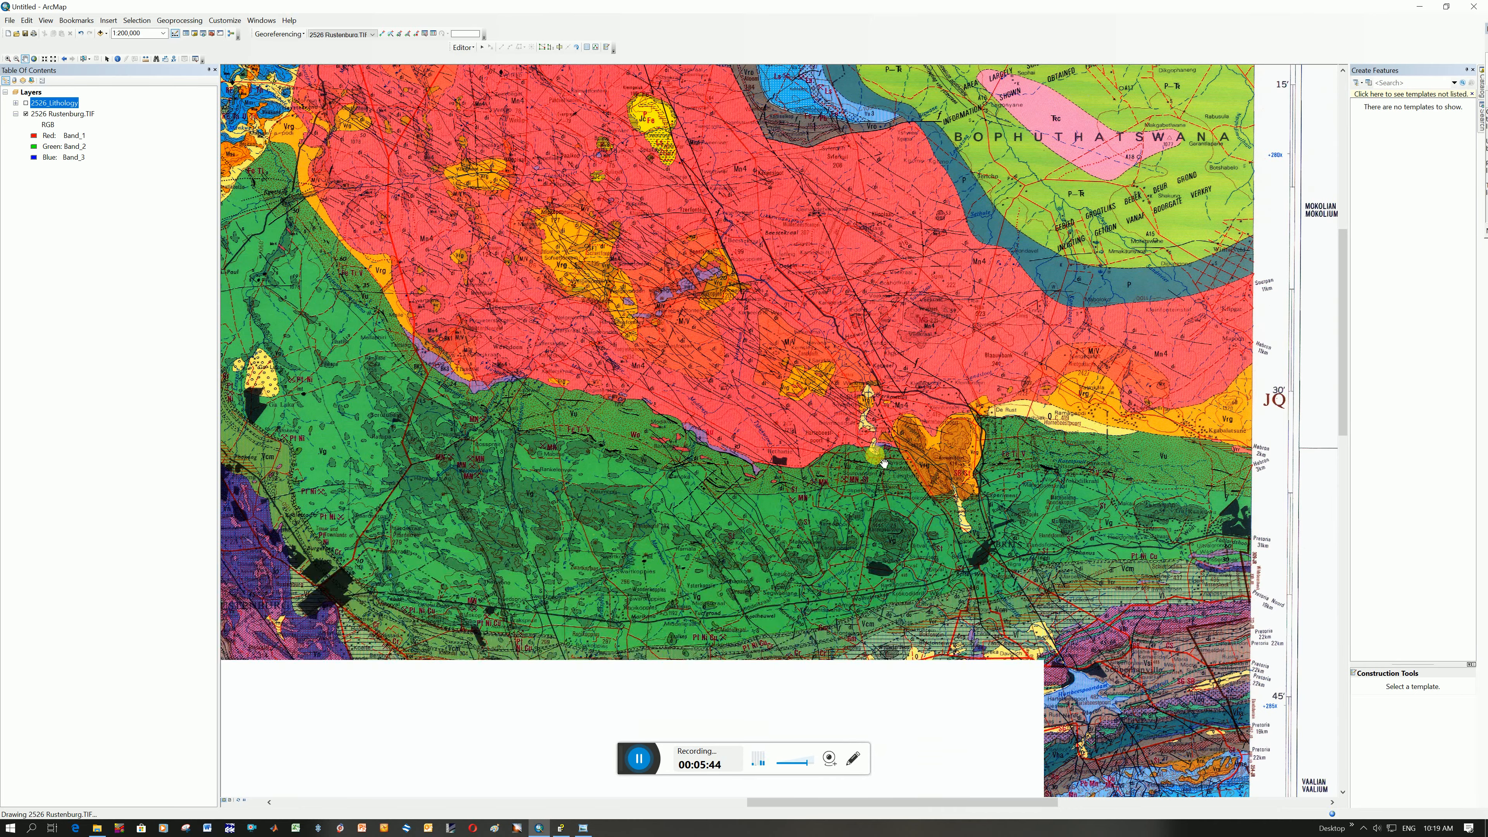
scroll(1005, 484, down, 3)
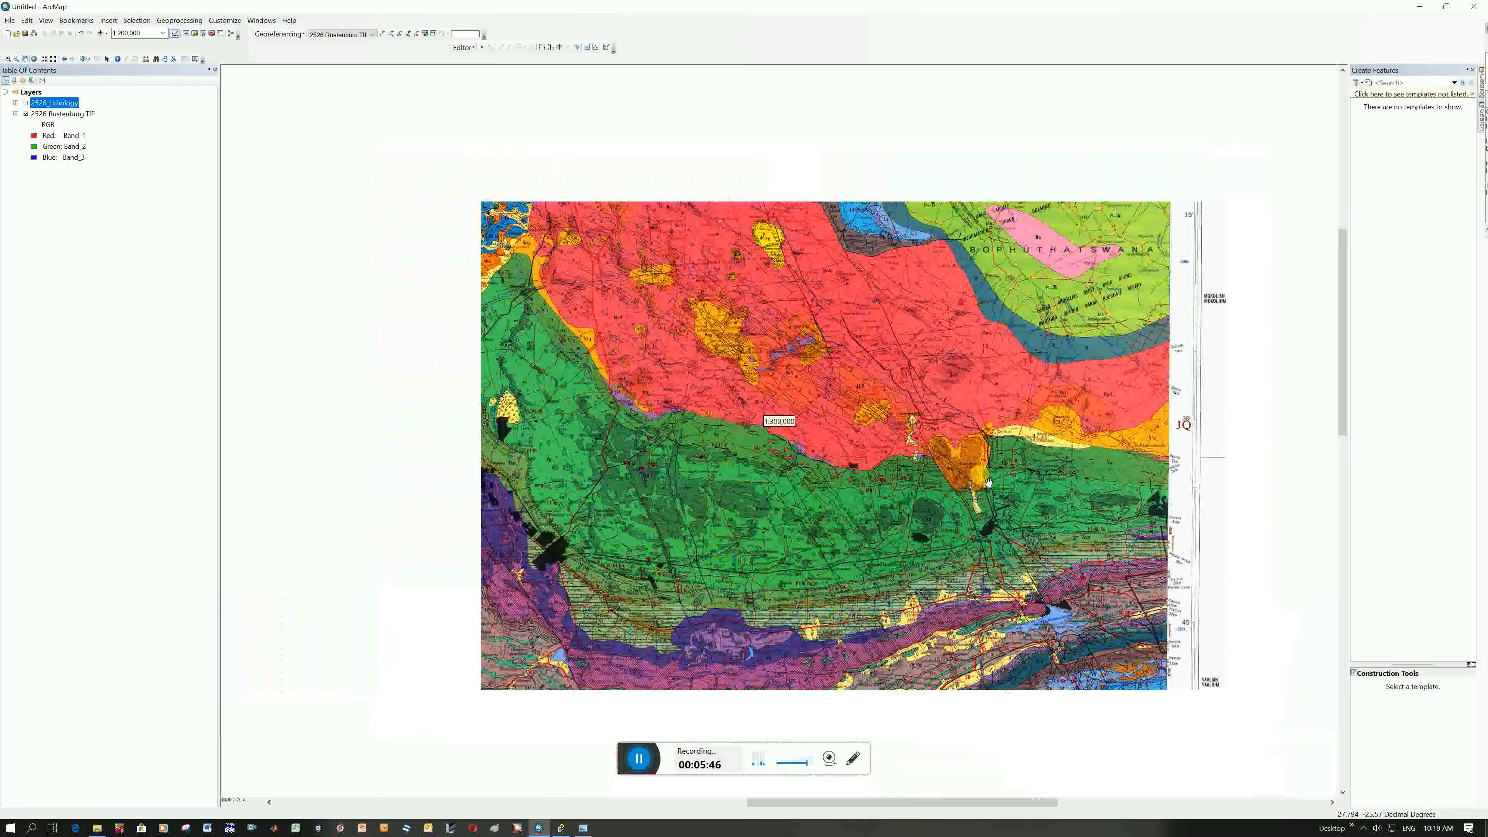
scroll(1043, 488, down, 2)
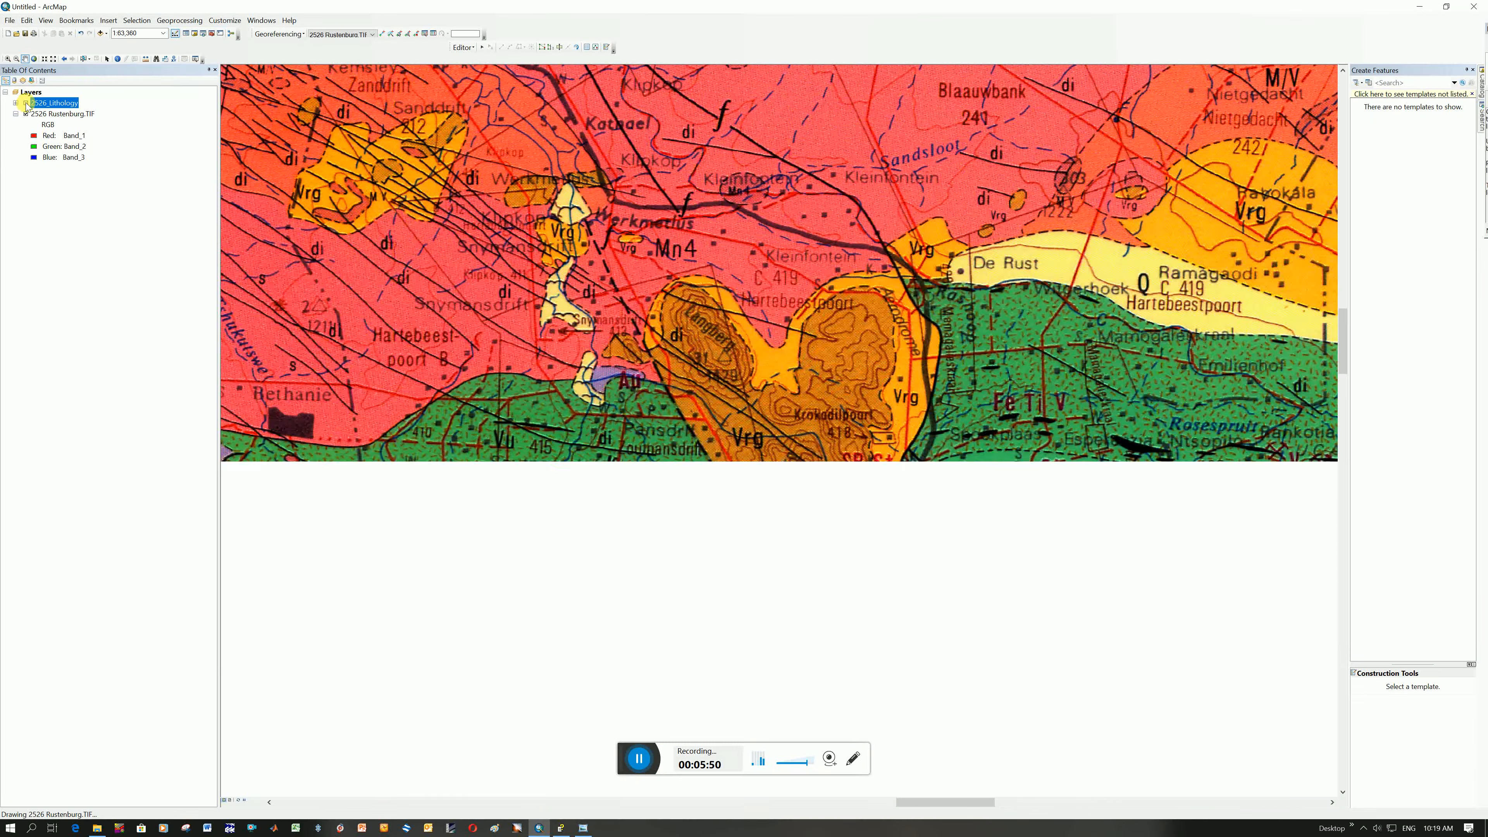
click(27, 103)
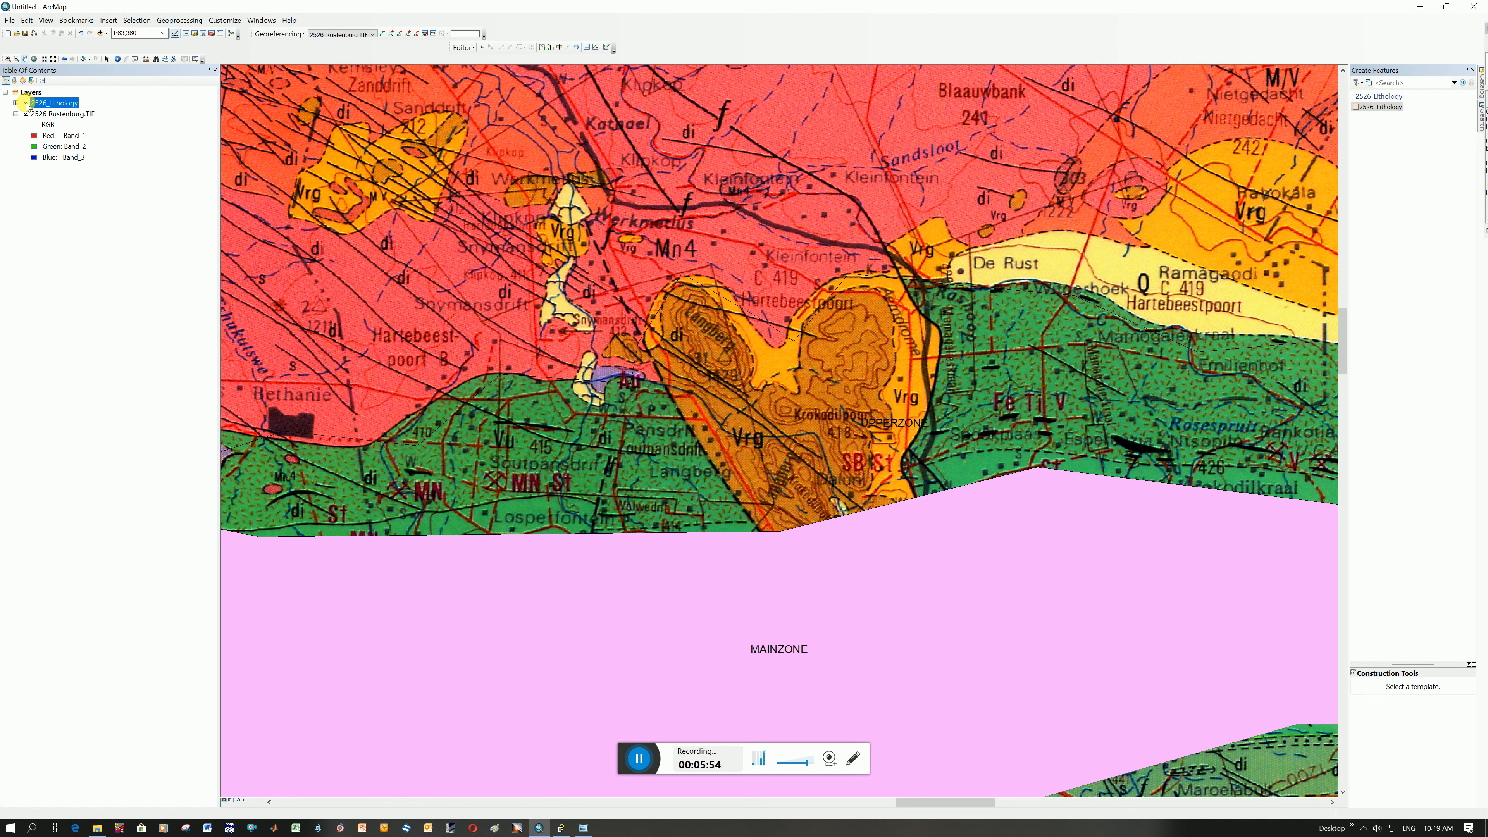
Select the UPPERZONE polygon and split it with Cut Polygons along the western contact of the orange Vrg body, down into MAINZONE
click(471, 48)
click(473, 49)
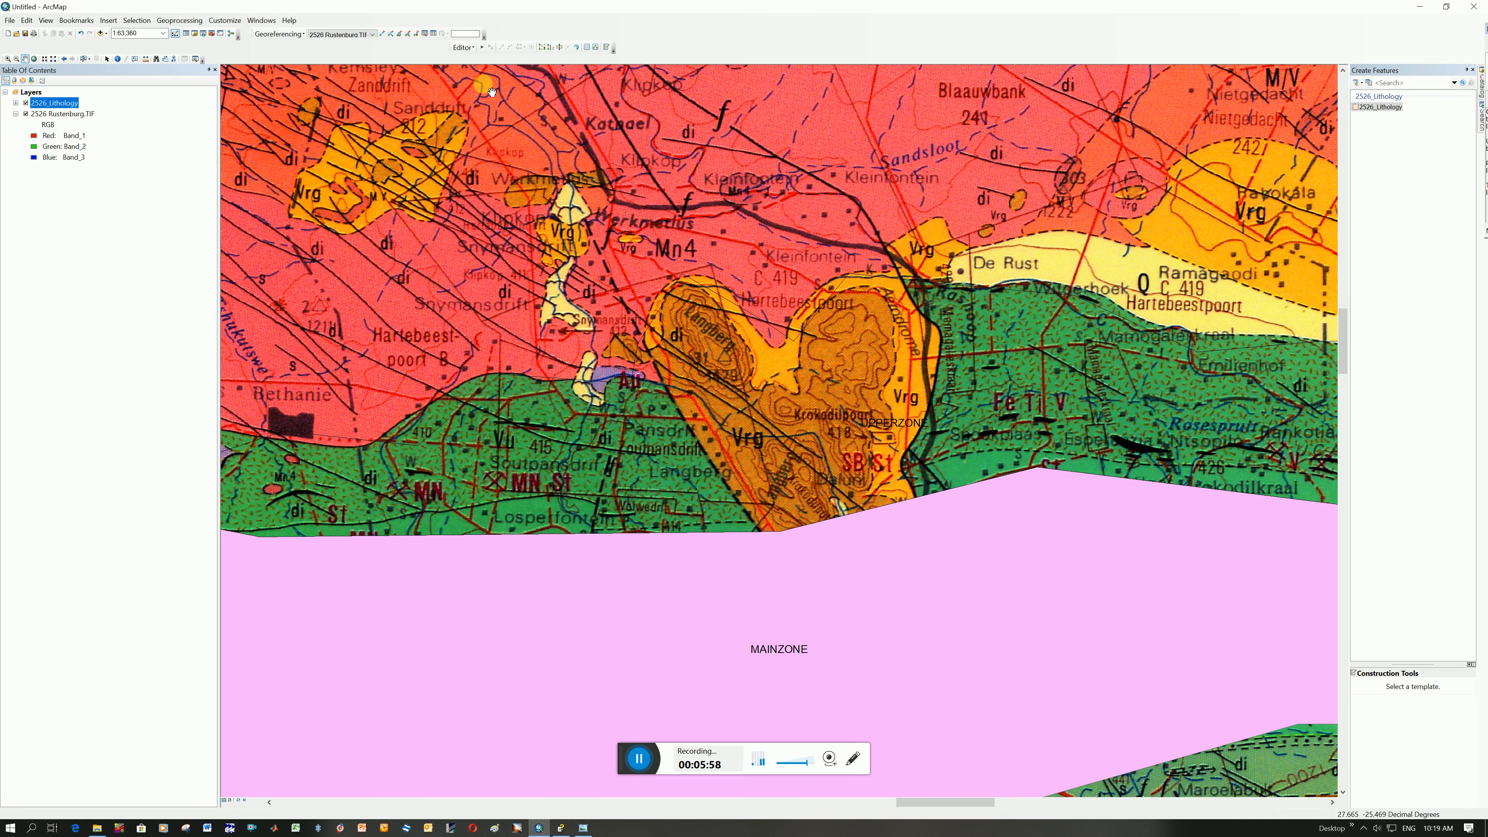
click(474, 49)
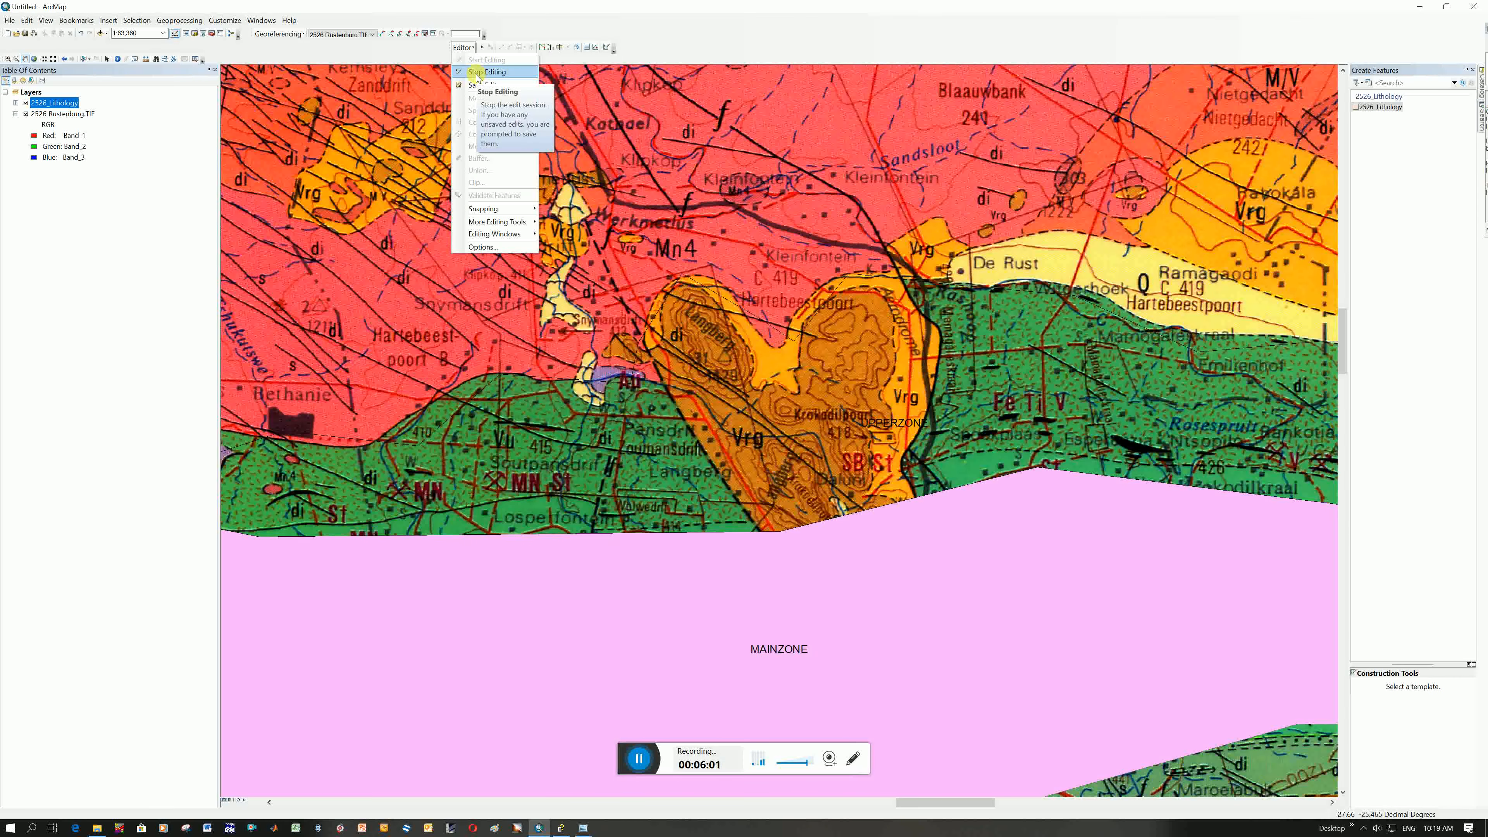
click(482, 48)
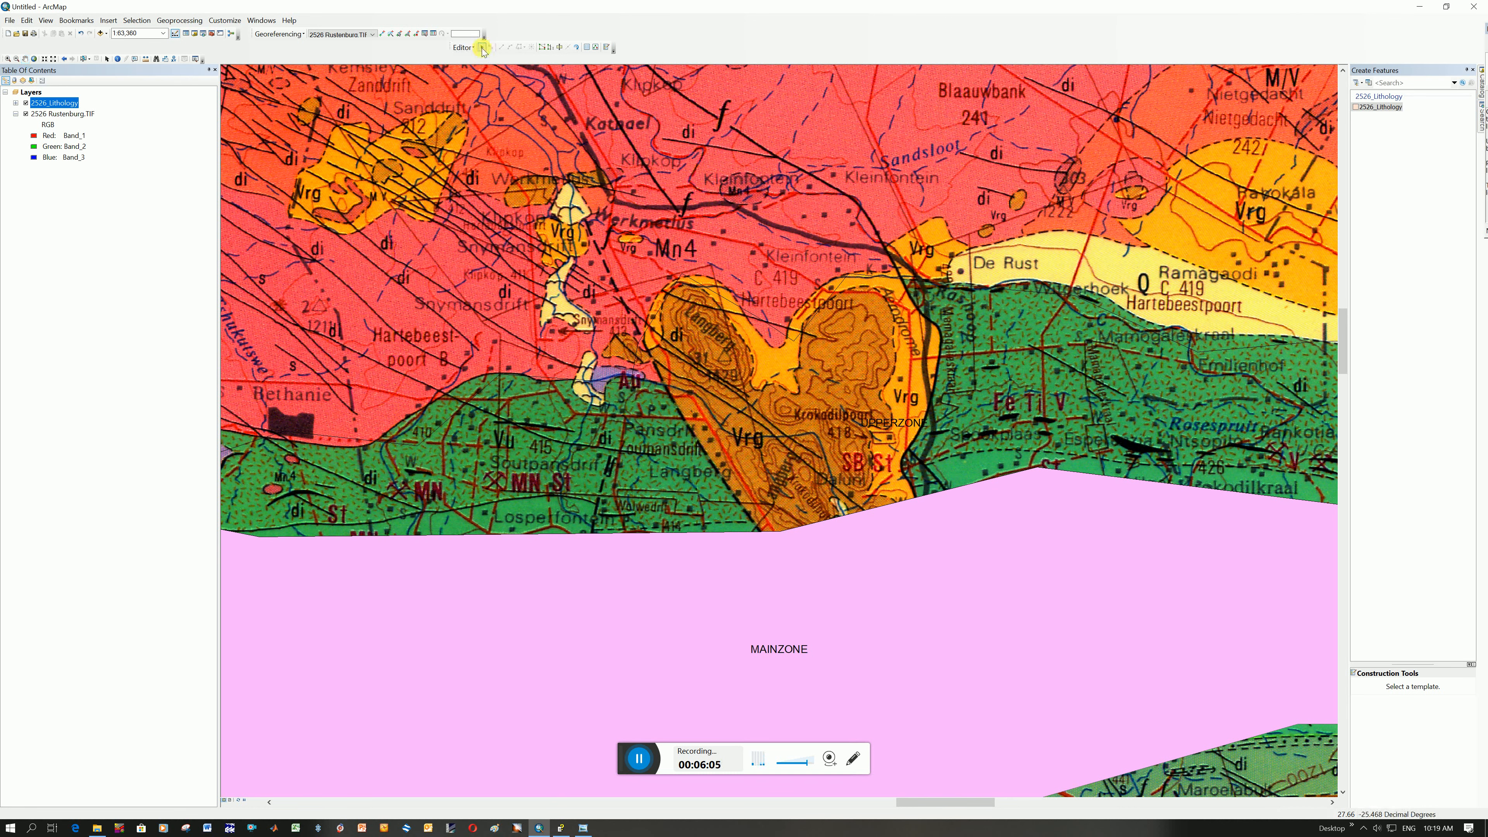
click(483, 48)
click(598, 381)
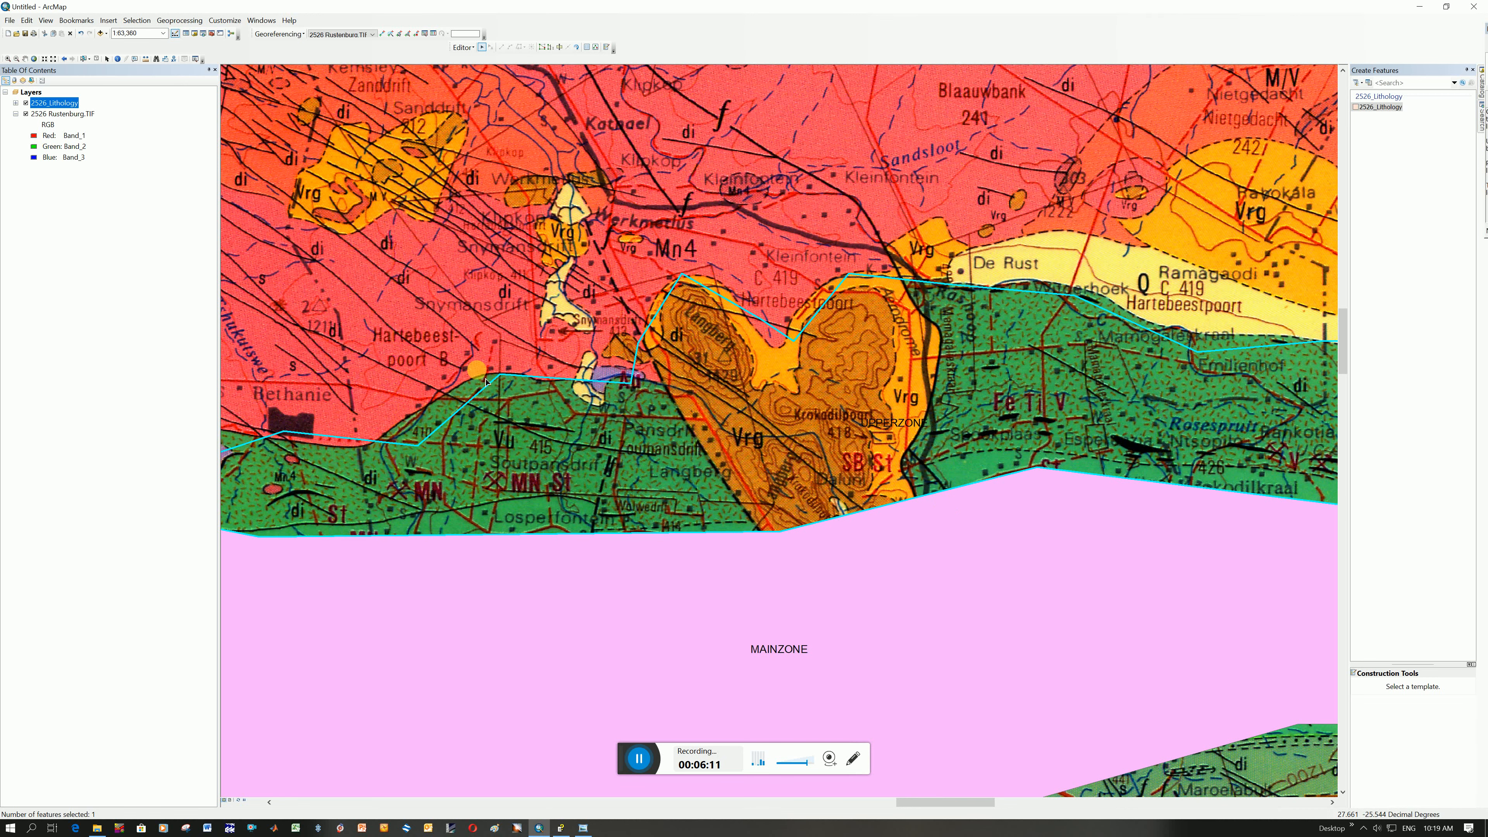
click(559, 48)
click(613, 274)
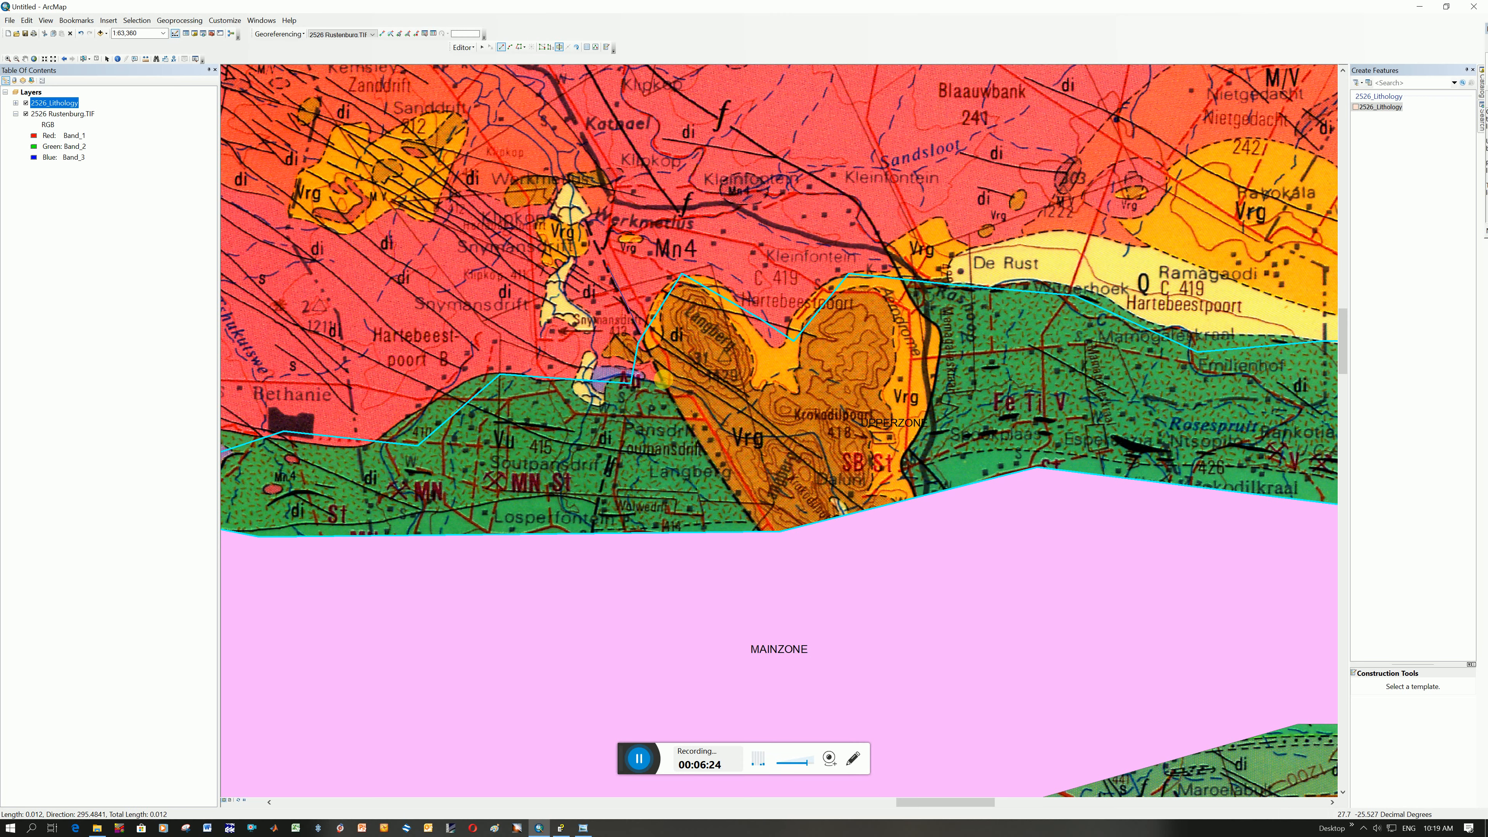
click(693, 429)
click(761, 534)
double_click(797, 592)
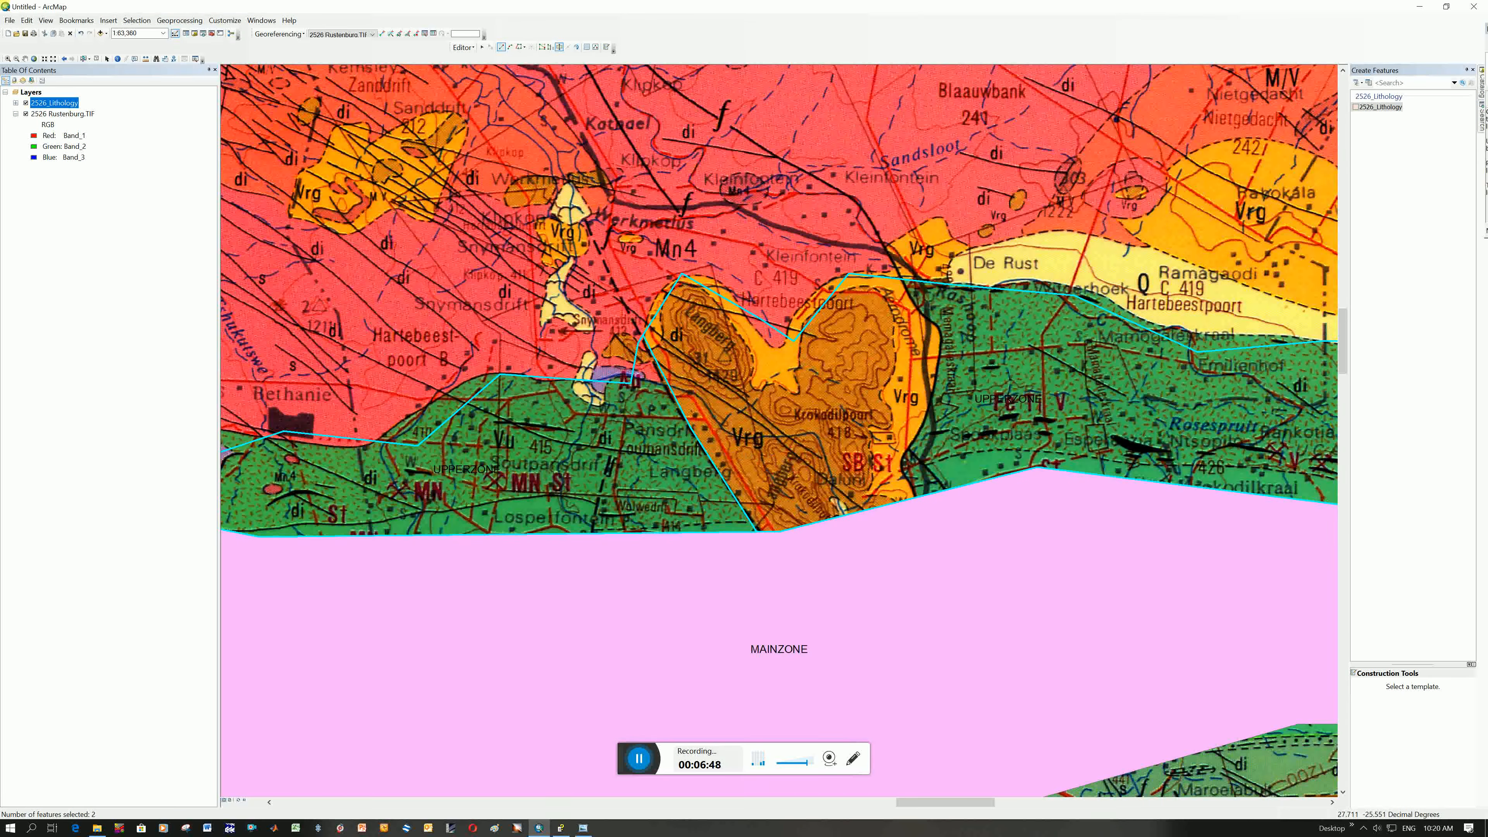
Check both UPPERZONE records in the 2526_Lithology attribute table and leave only the eastern part, FID 4, selected
right_click(64, 103)
click(116, 133)
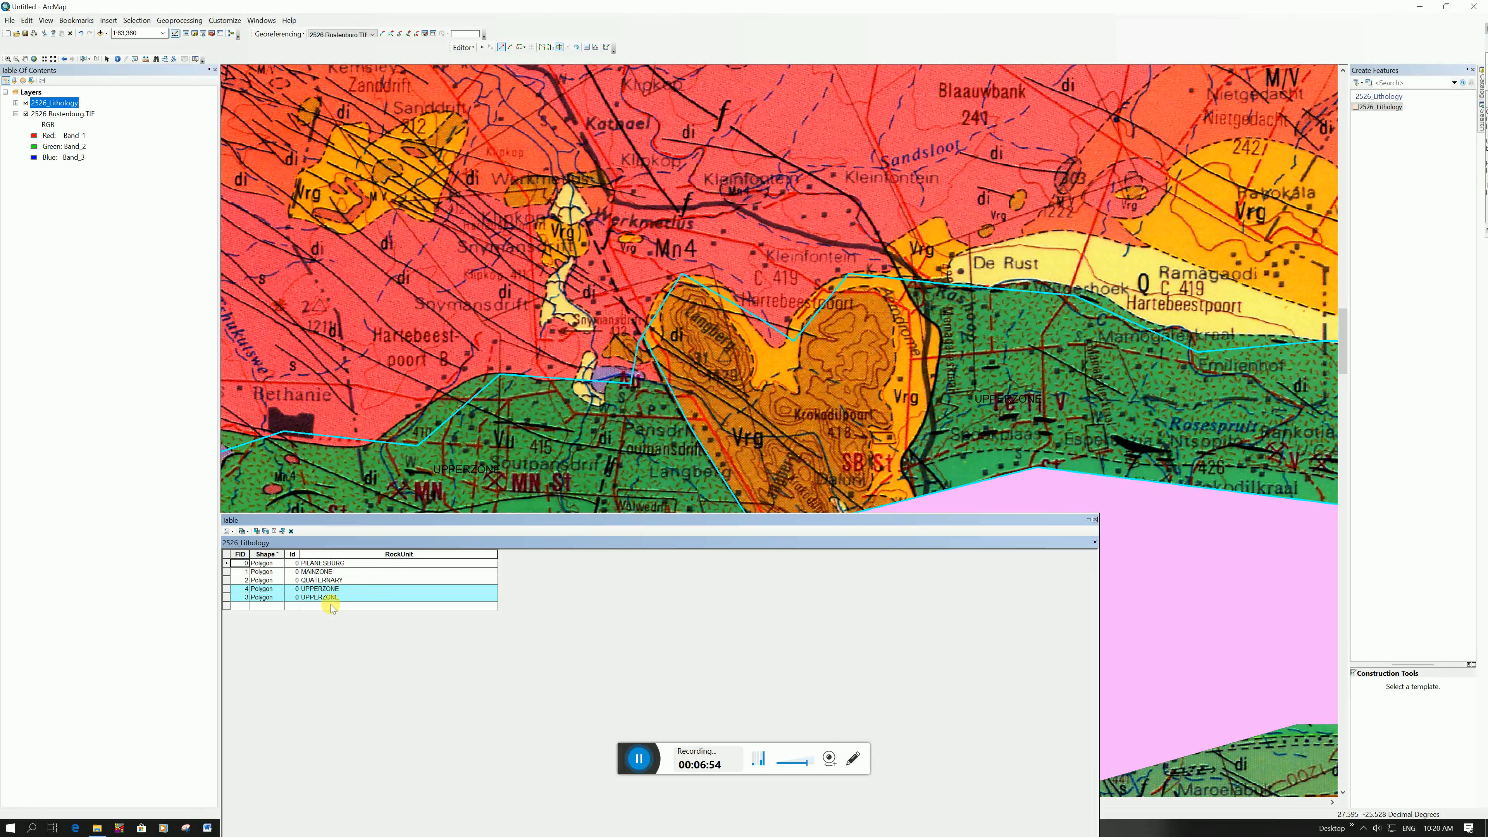
click(226, 589)
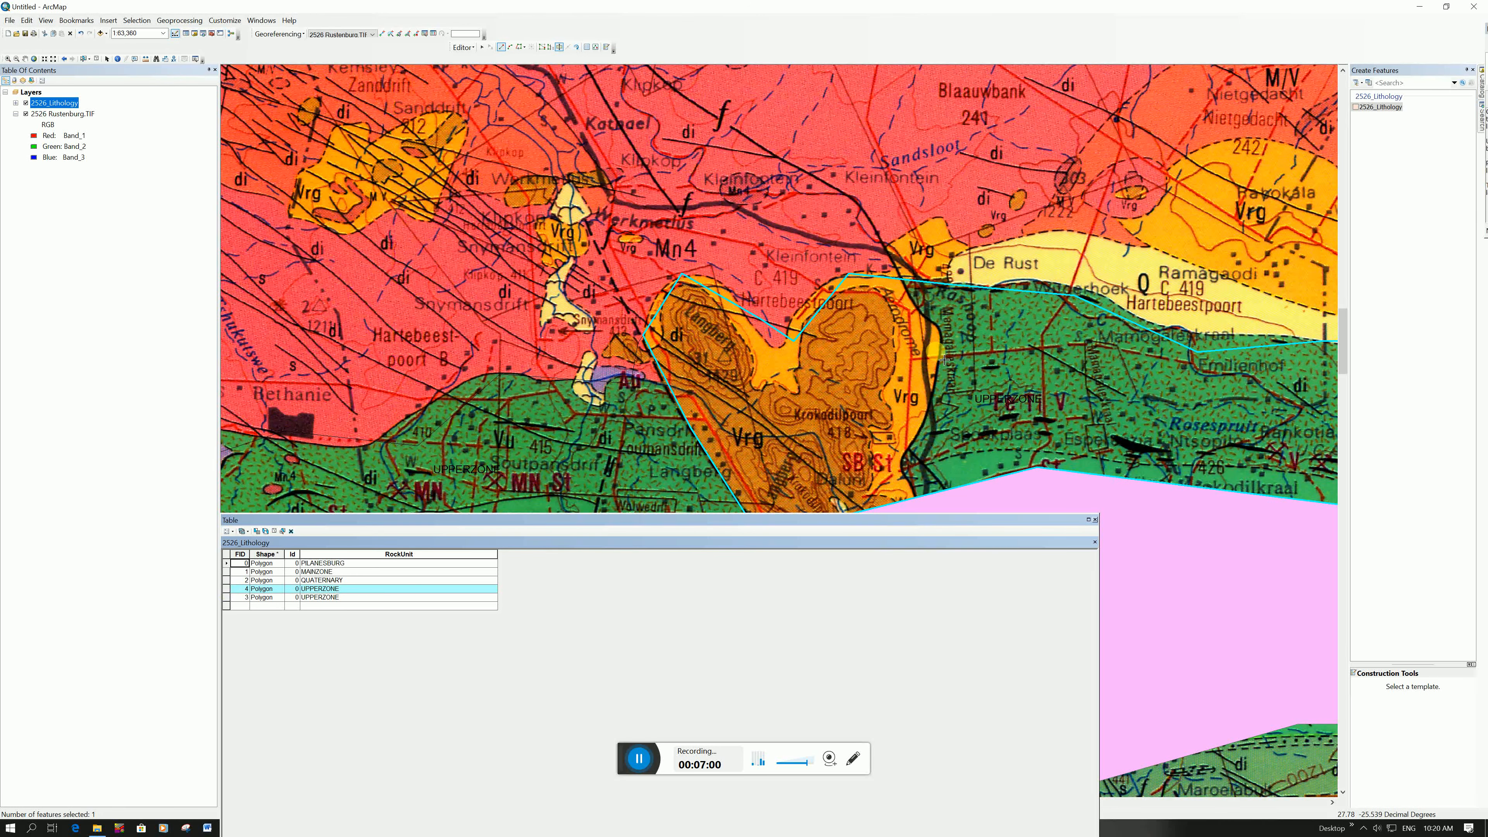
click(227, 597)
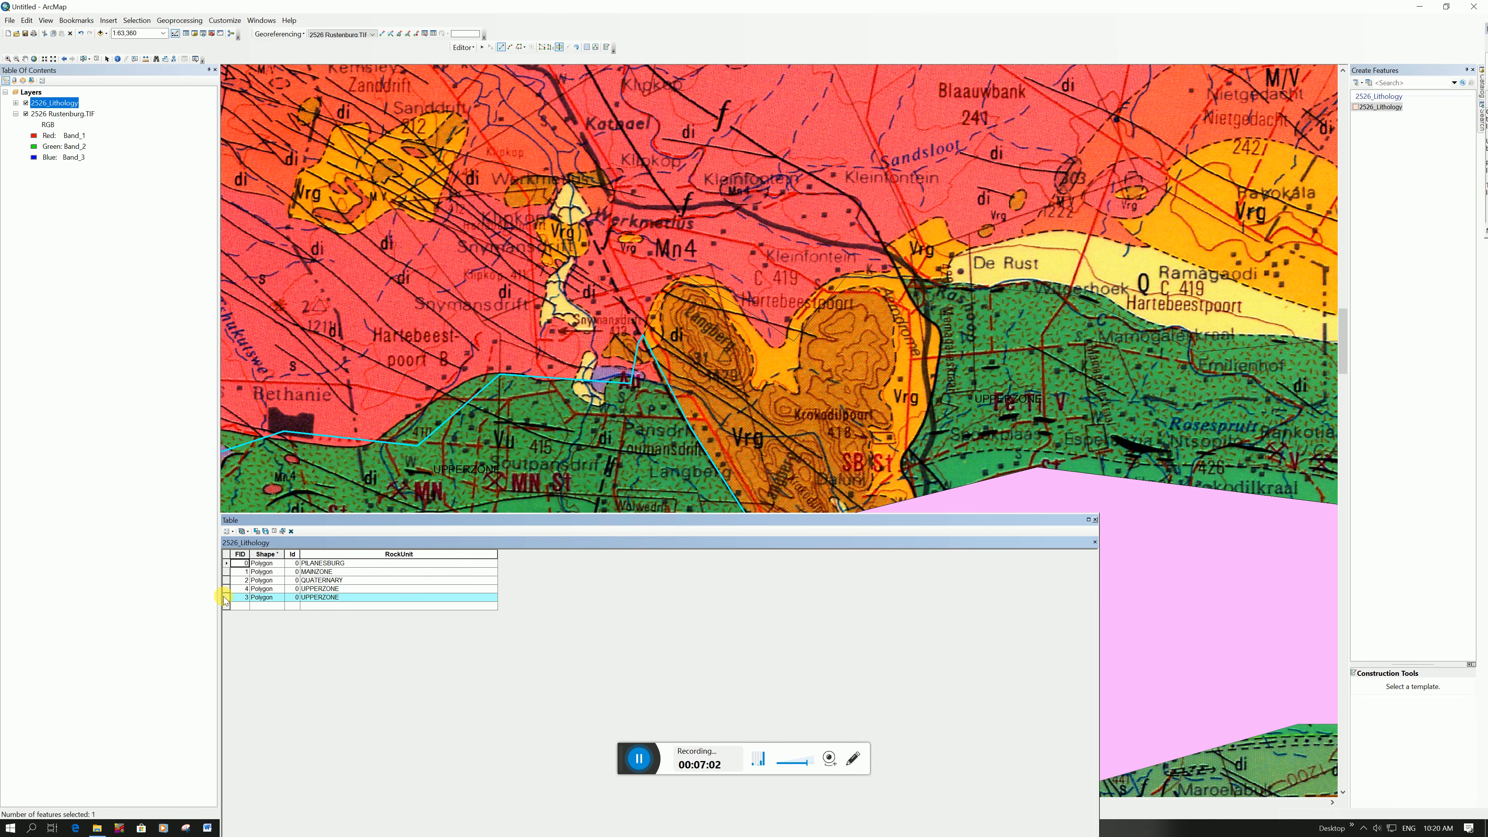
click(227, 589)
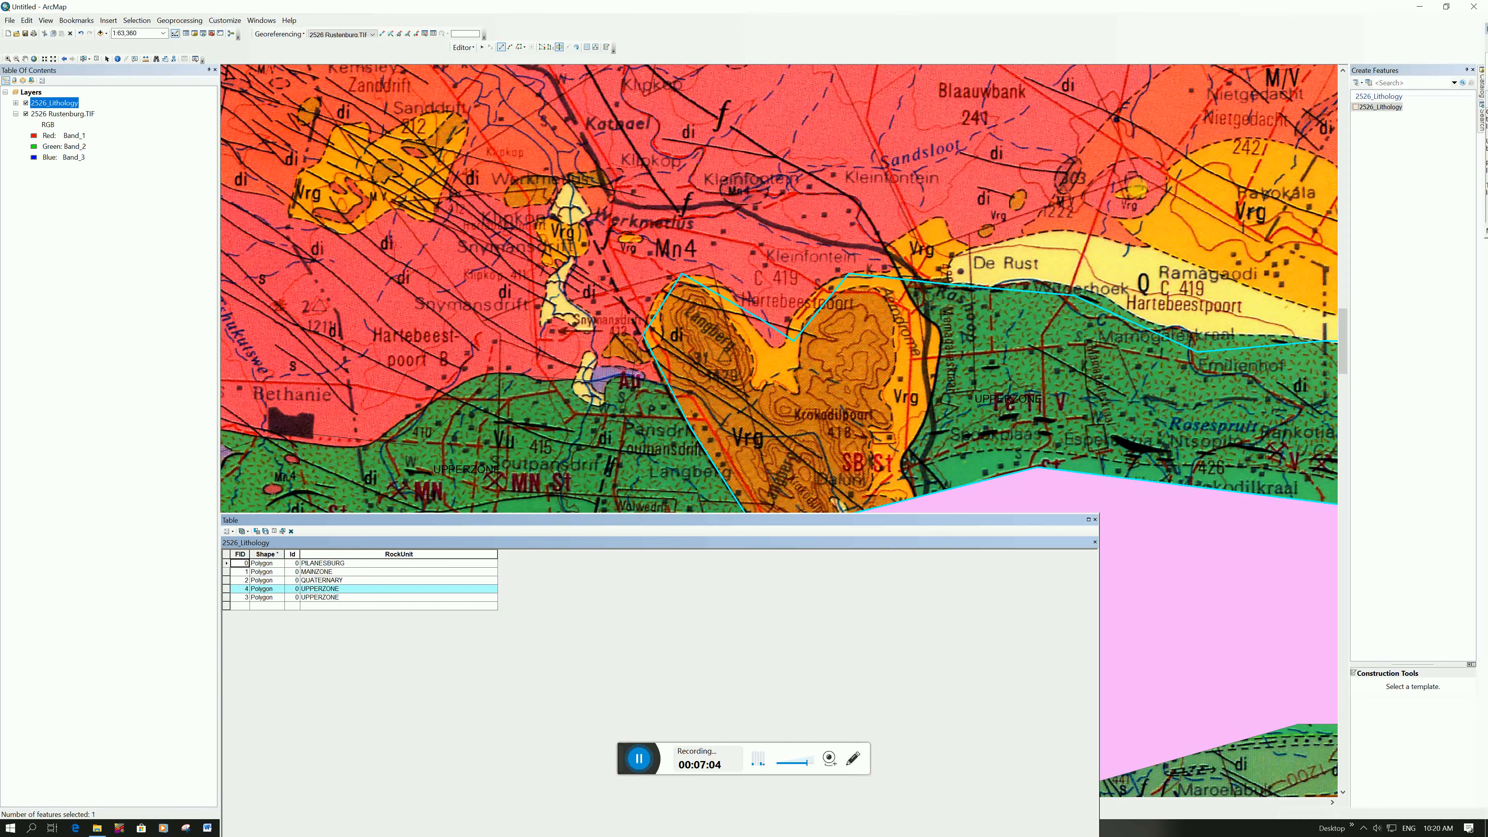
click(1096, 520)
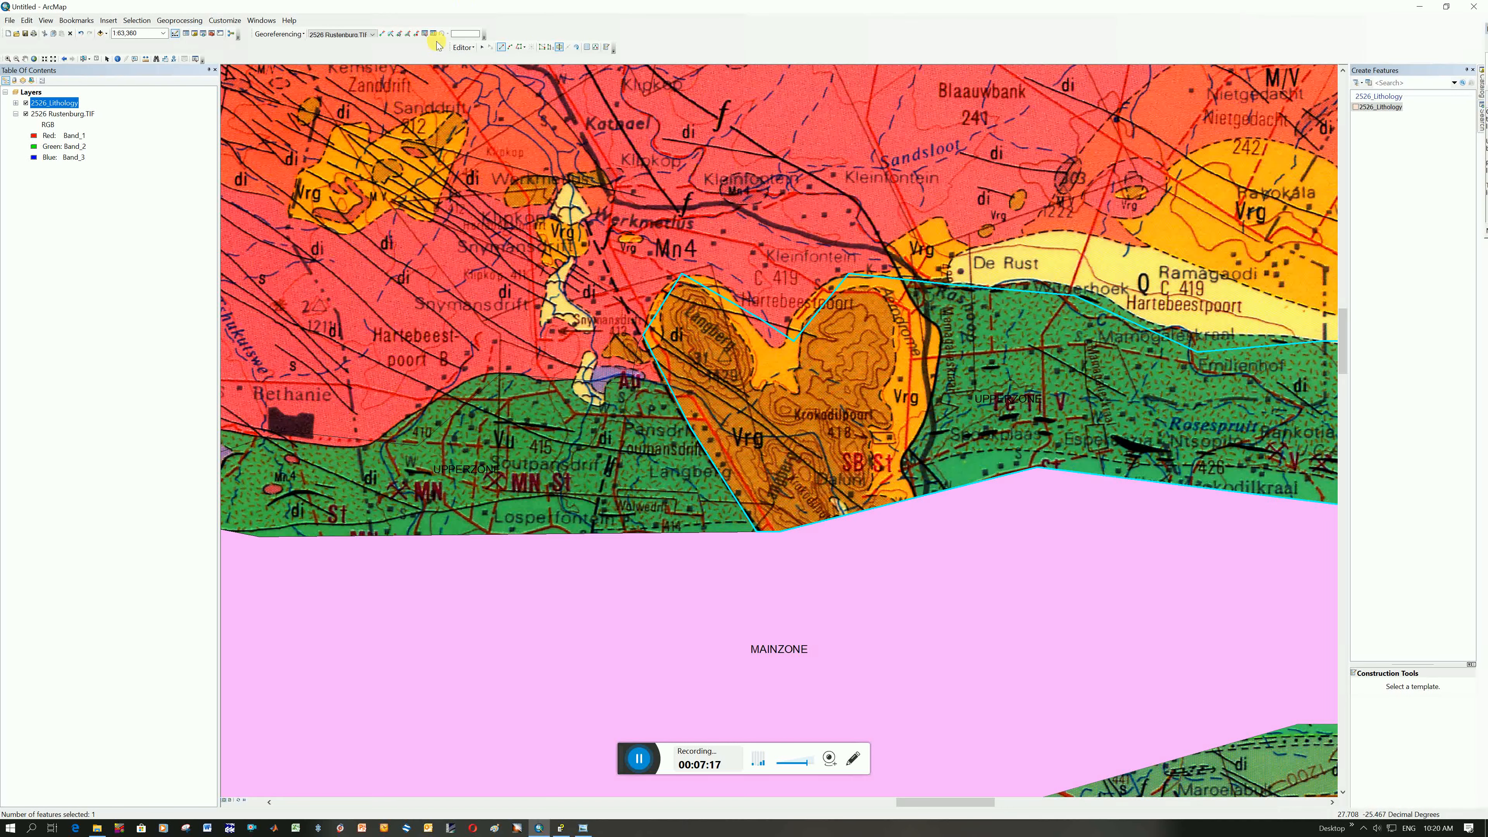
Split the selected eastern UPPERZONE polygon with Cut Polygons along the eastern contact of the orange Vrg body, from north of it down into MAINZONE
click(559, 48)
click(871, 229)
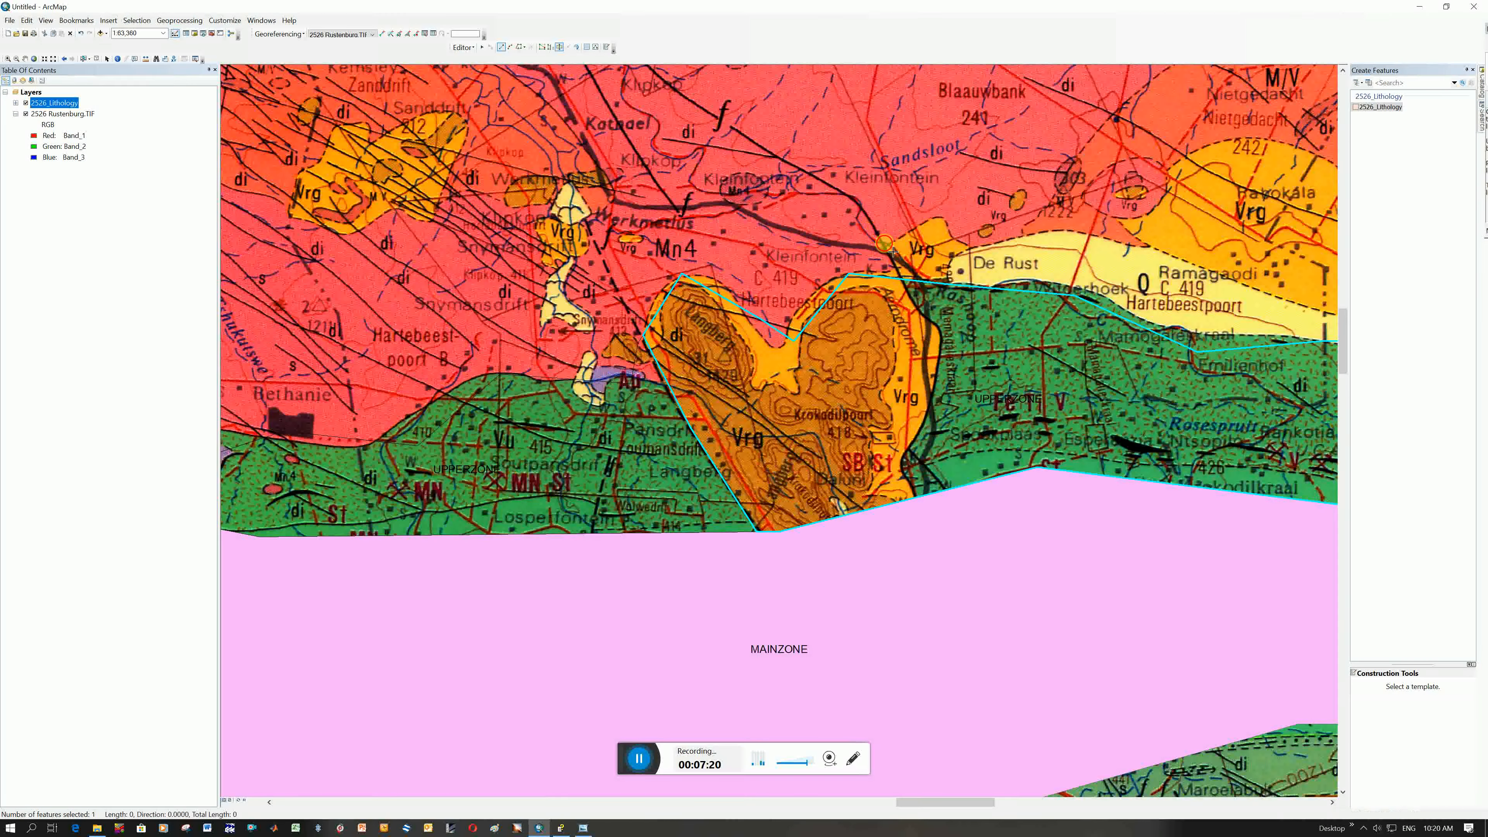
click(919, 308)
click(938, 325)
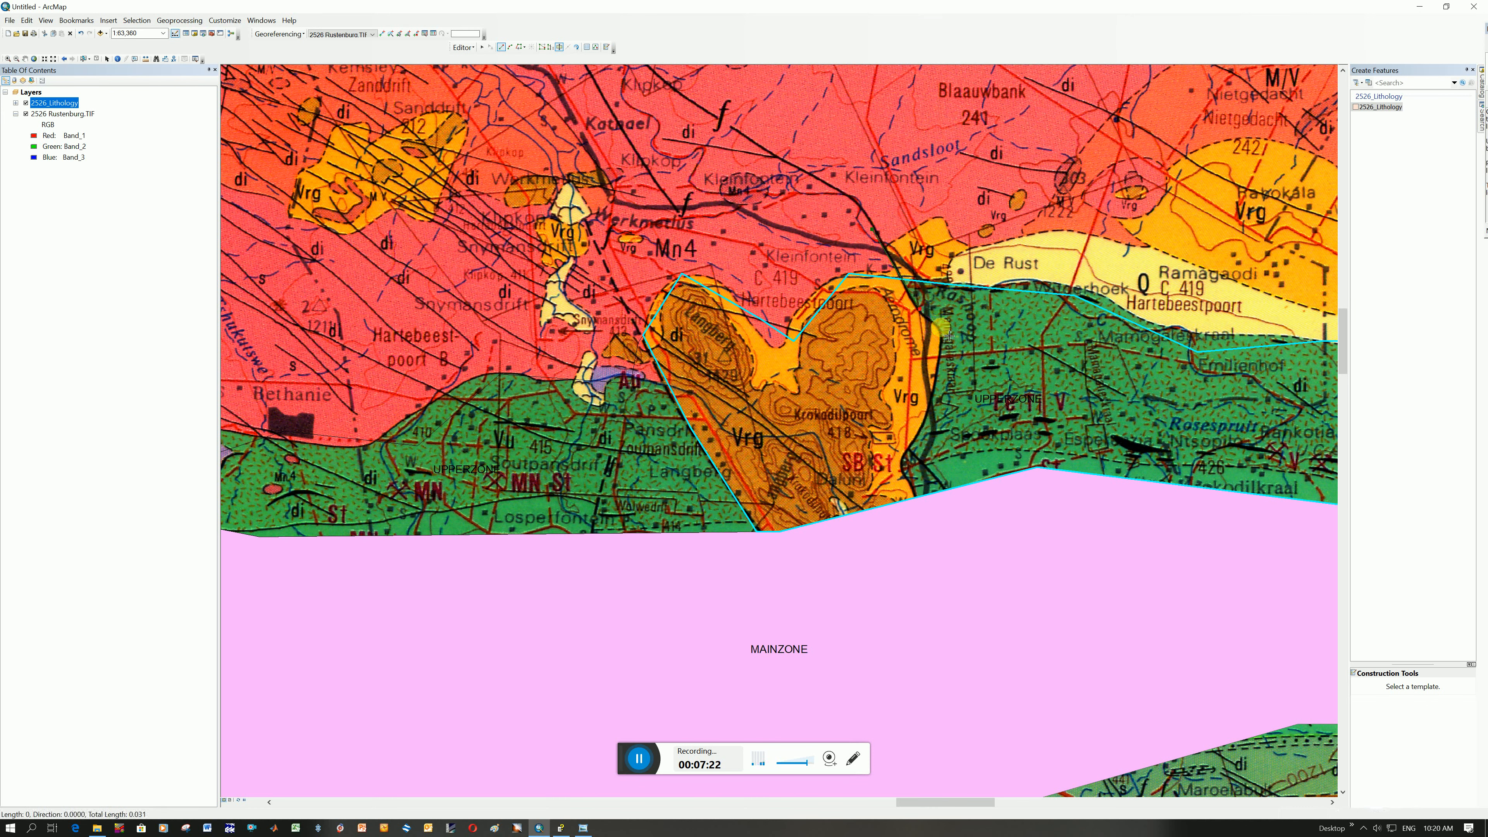
click(942, 349)
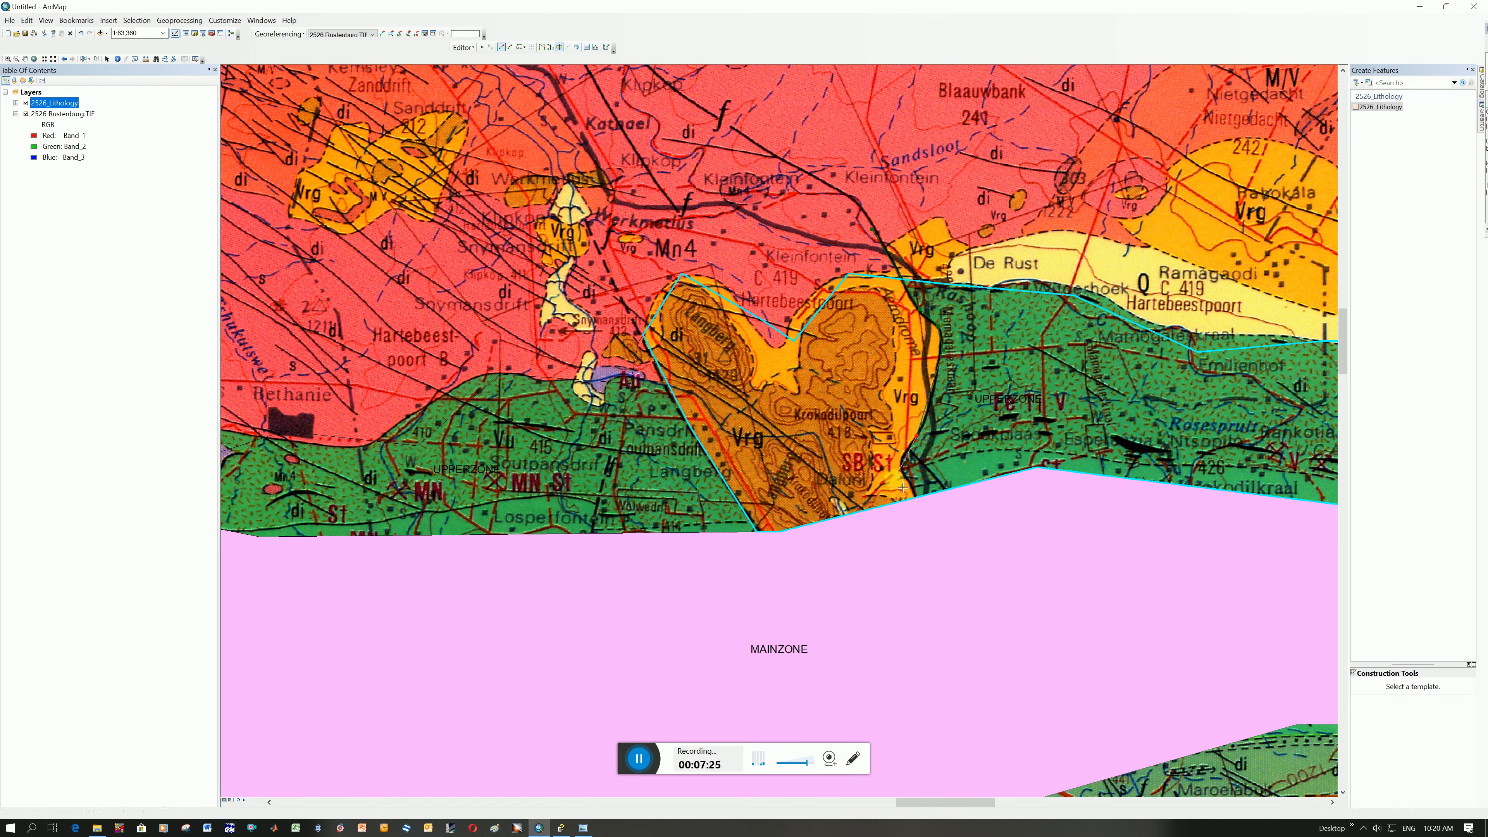
click(900, 462)
double_click(937, 527)
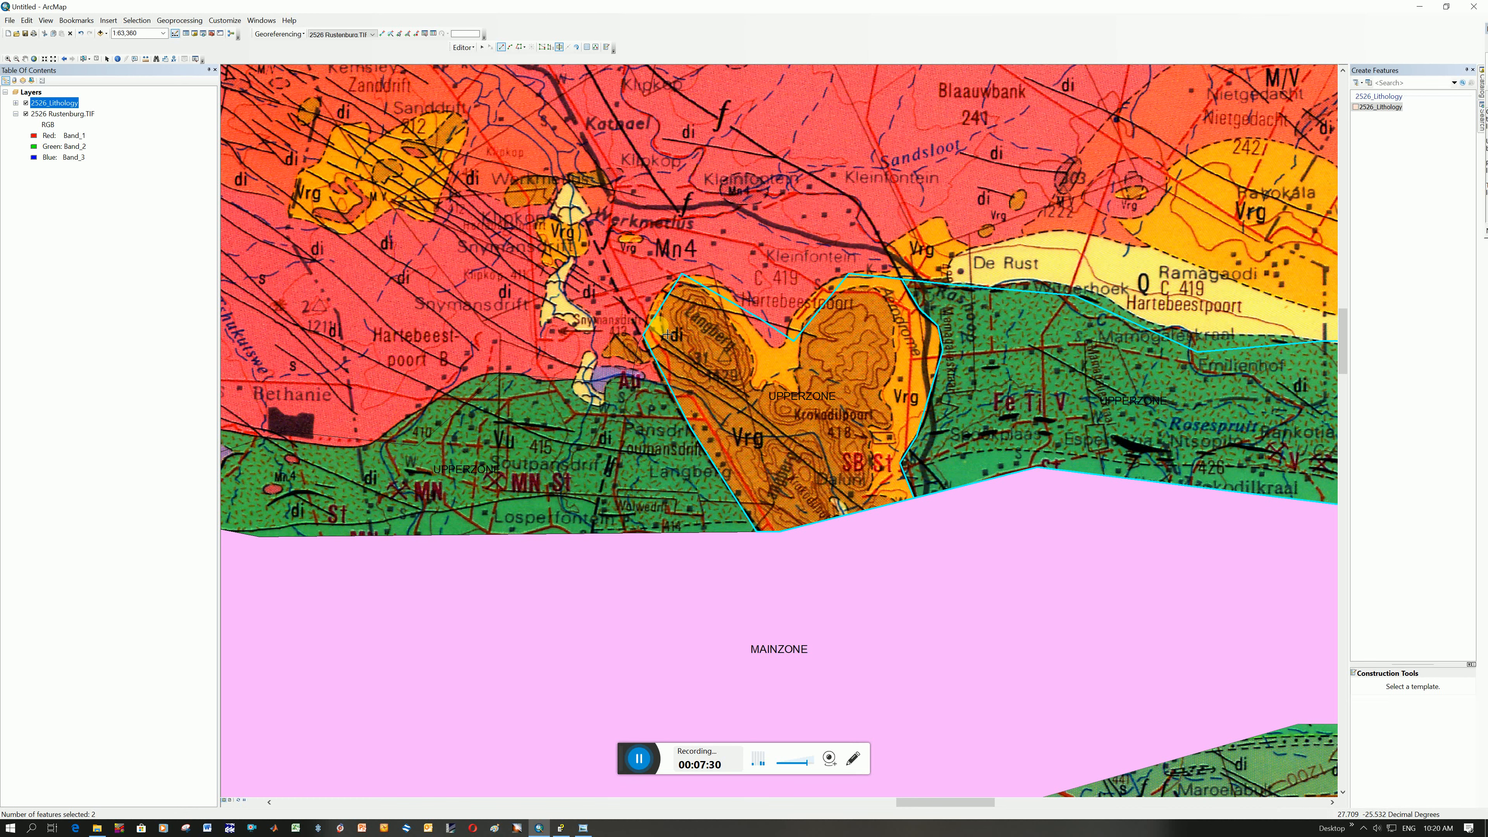
In the 2526_Lithology attribute table, select the record of the cut-out Vrg polygon and set its RockUnit to GRANOPHYRE
right_click(53, 105)
click(101, 134)
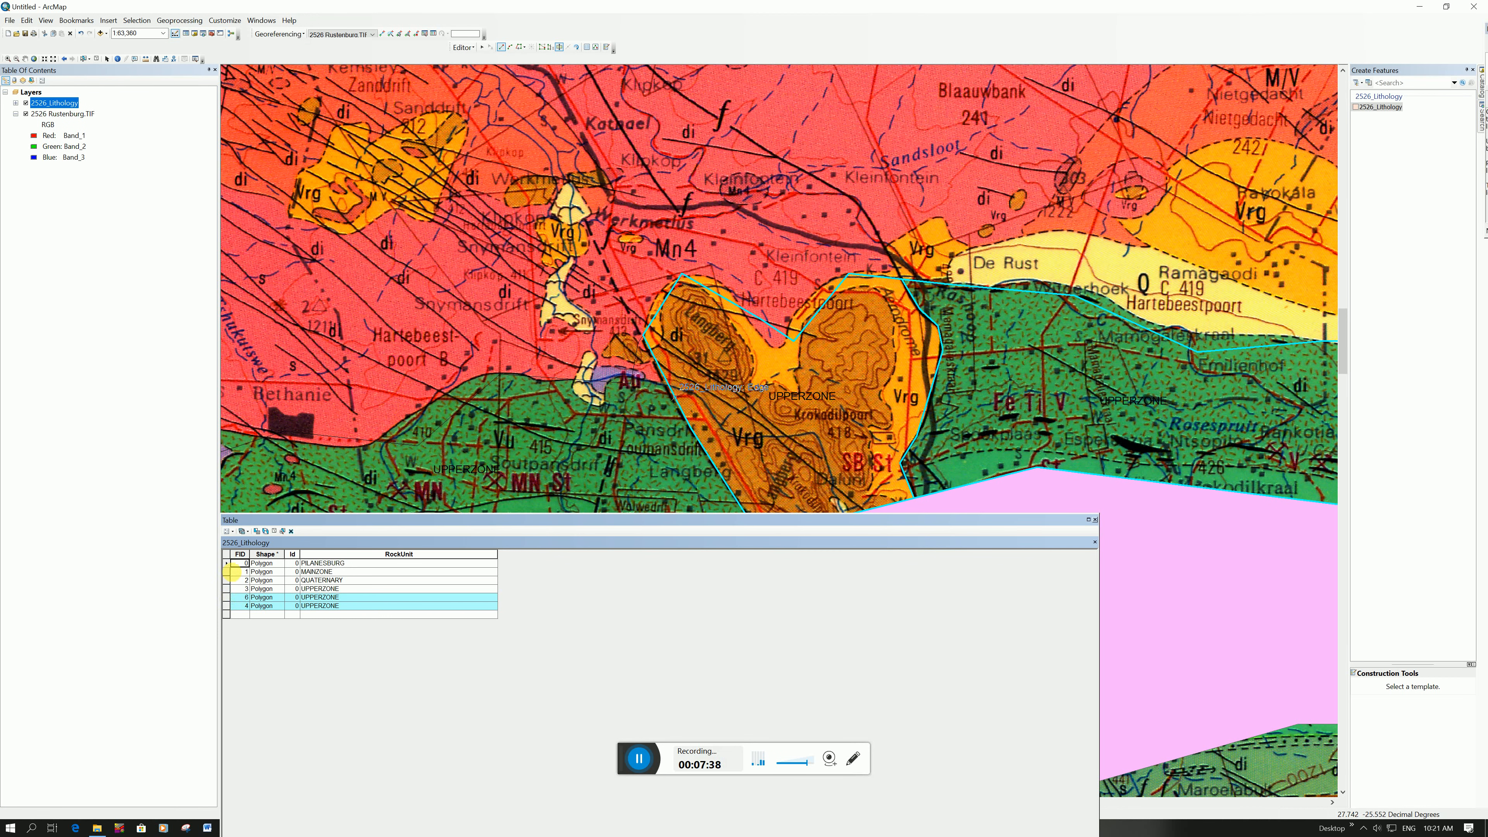
click(224, 599)
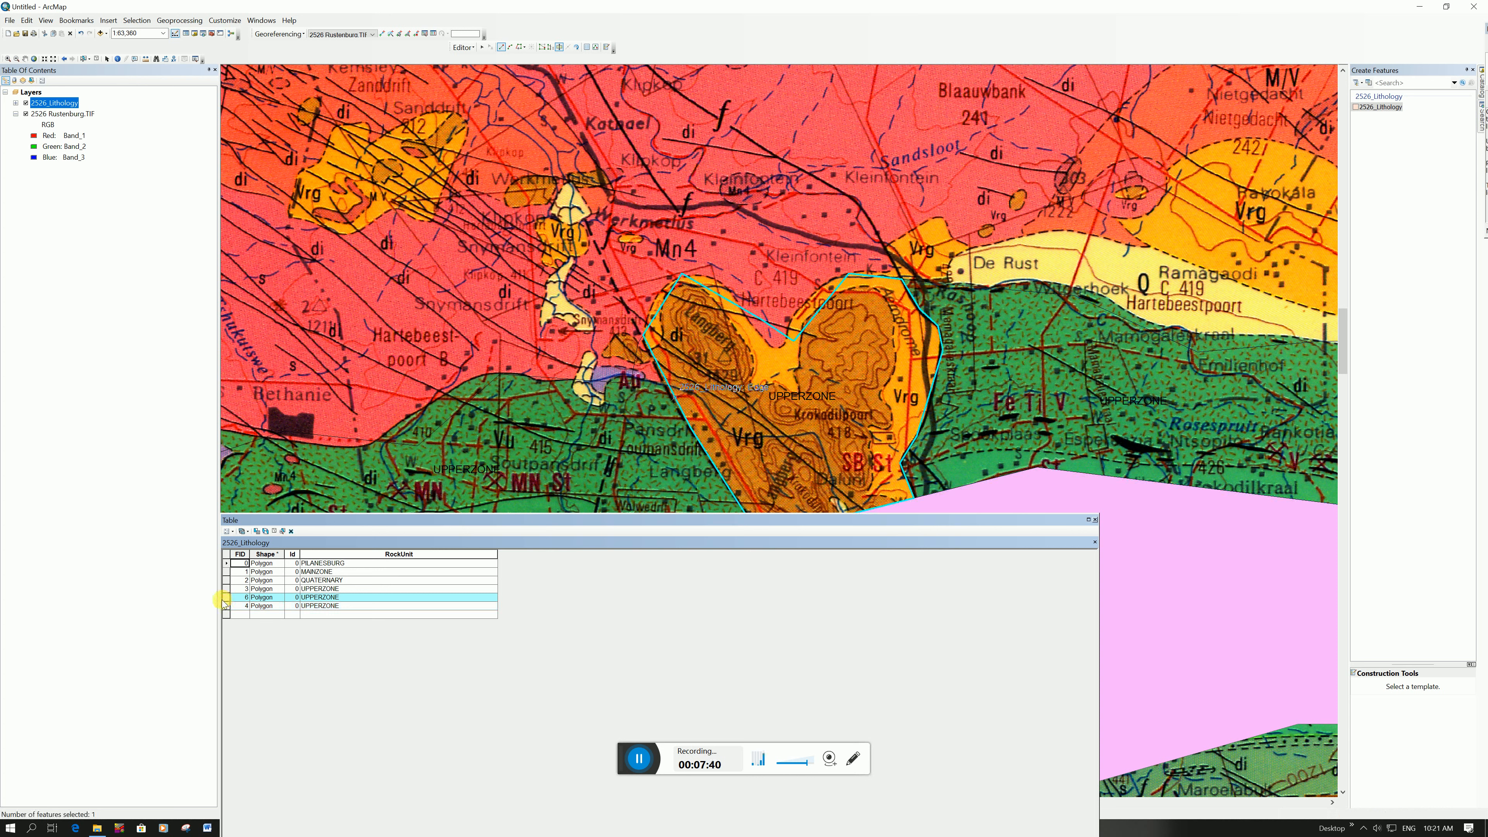
click(324, 597)
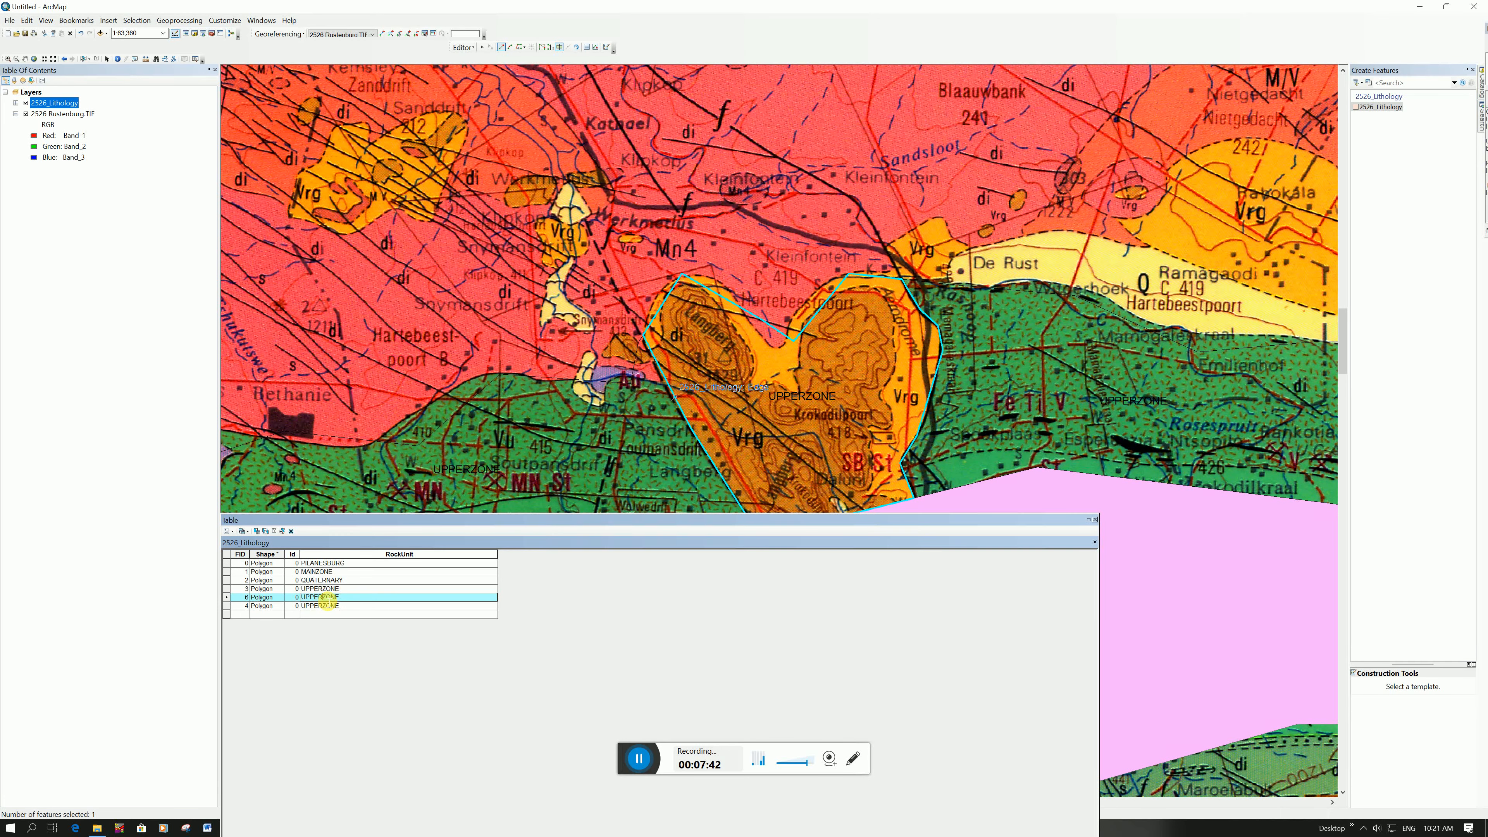
double_click(356, 602)
text(GRANOPHYRE)
key(Return)
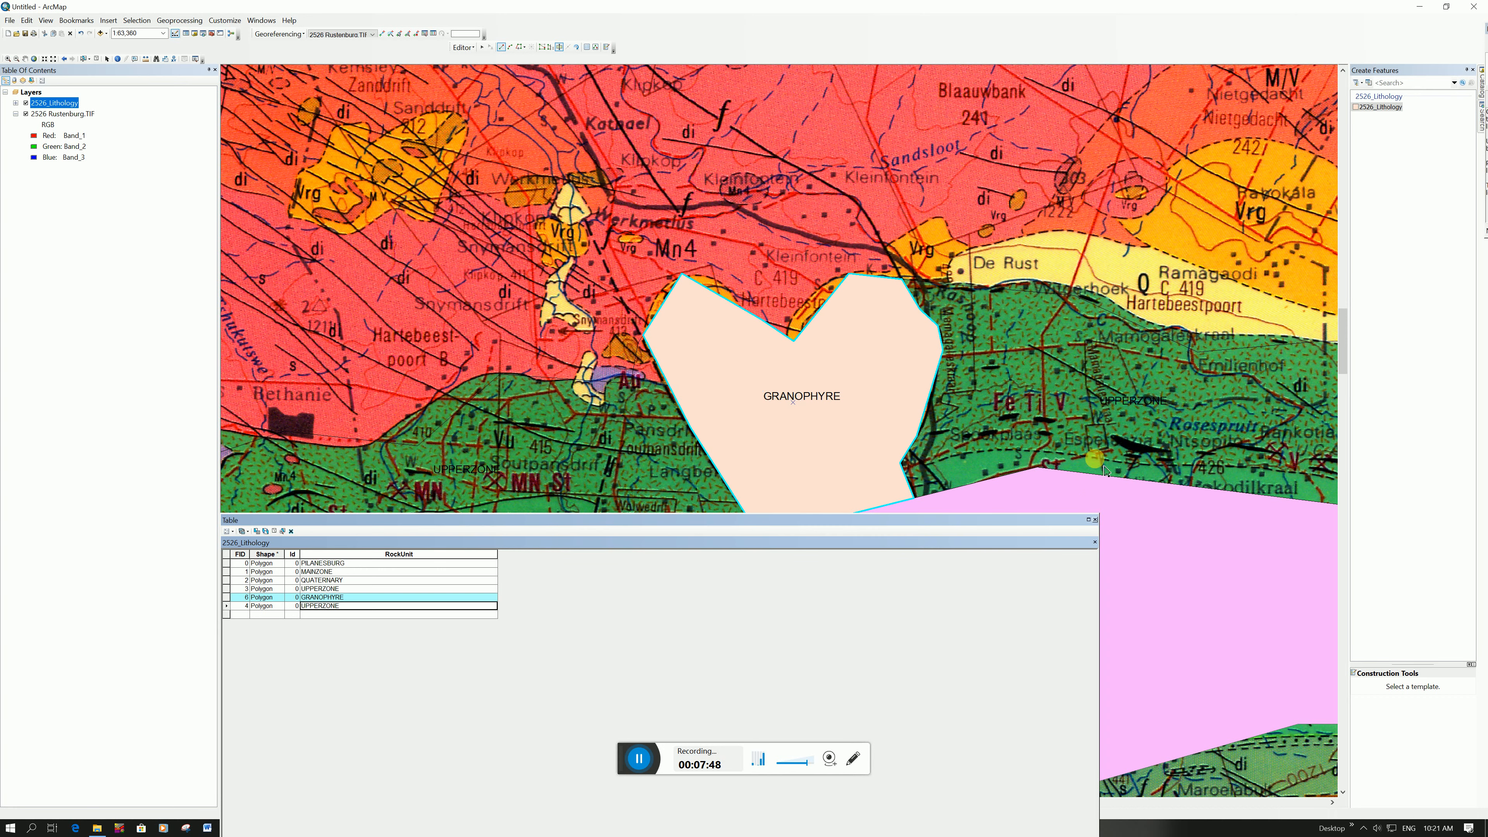
click(1095, 520)
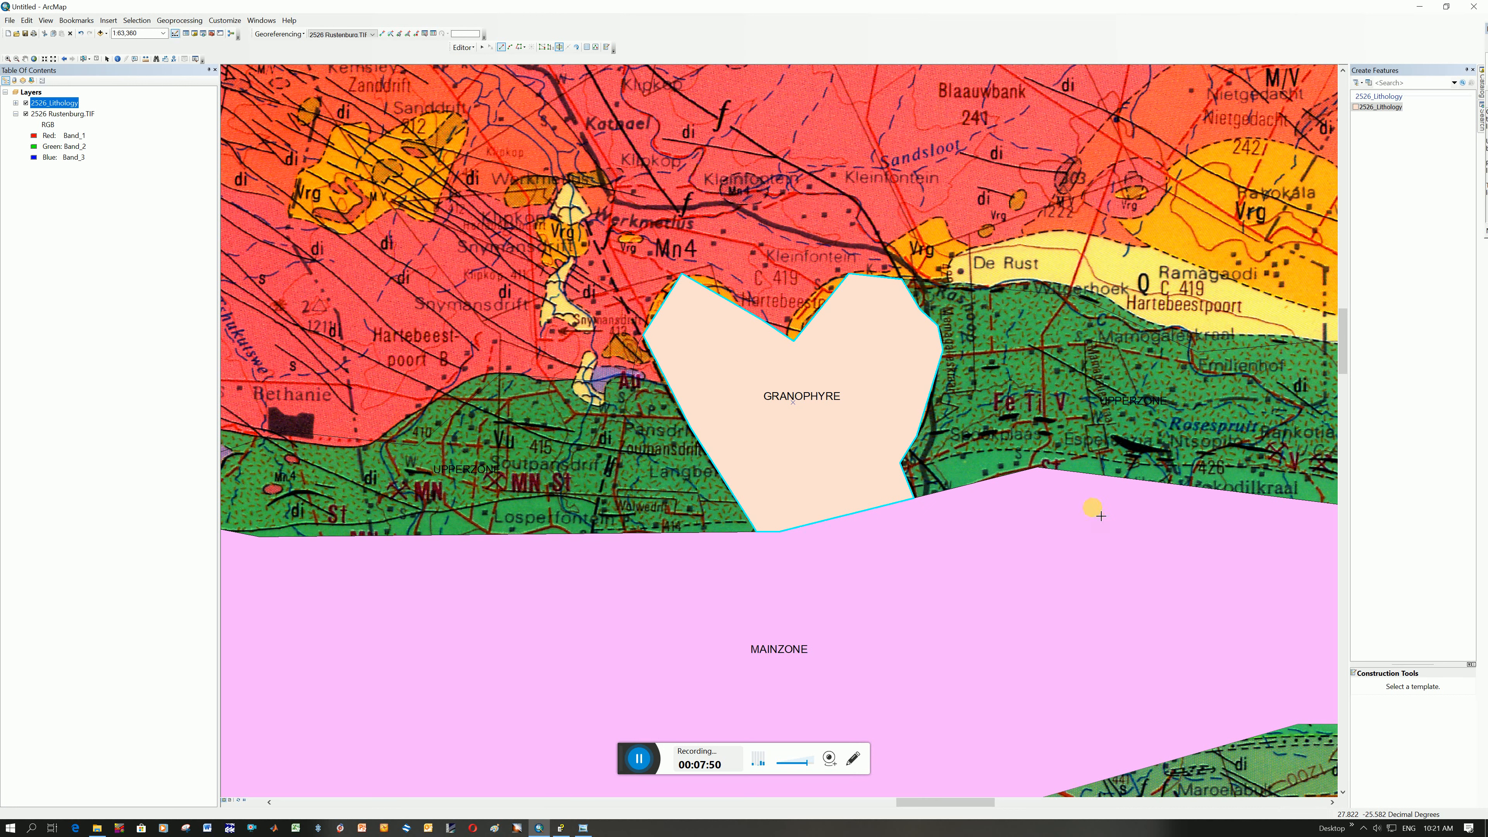
Open the 2526_Lithology layer's symbology properties
click(49, 102)
right_click(50, 104)
click(115, 328)
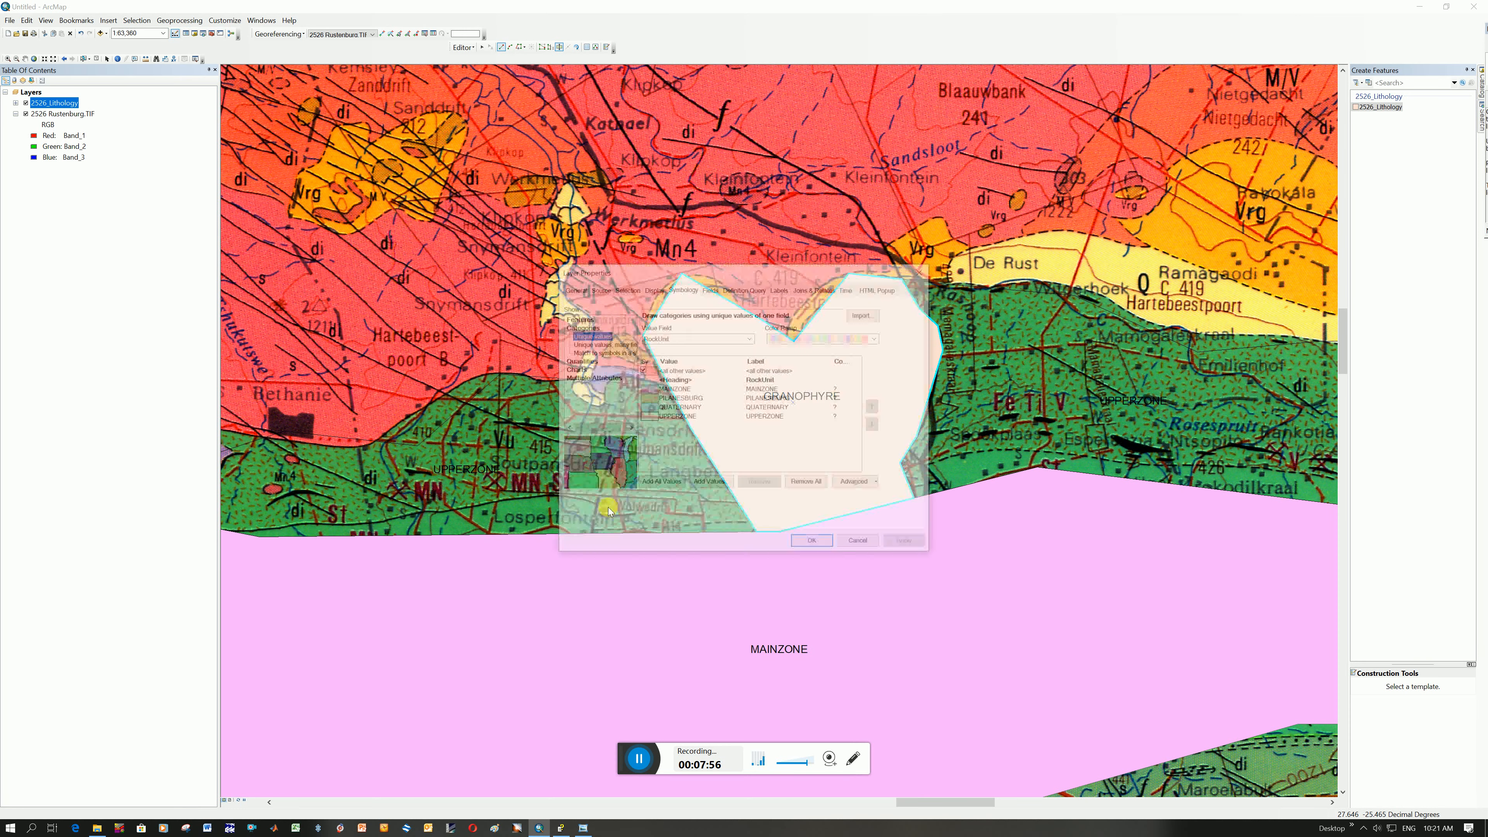
Give the UPPERZONE class the Yellow symbol
double_click(647, 417)
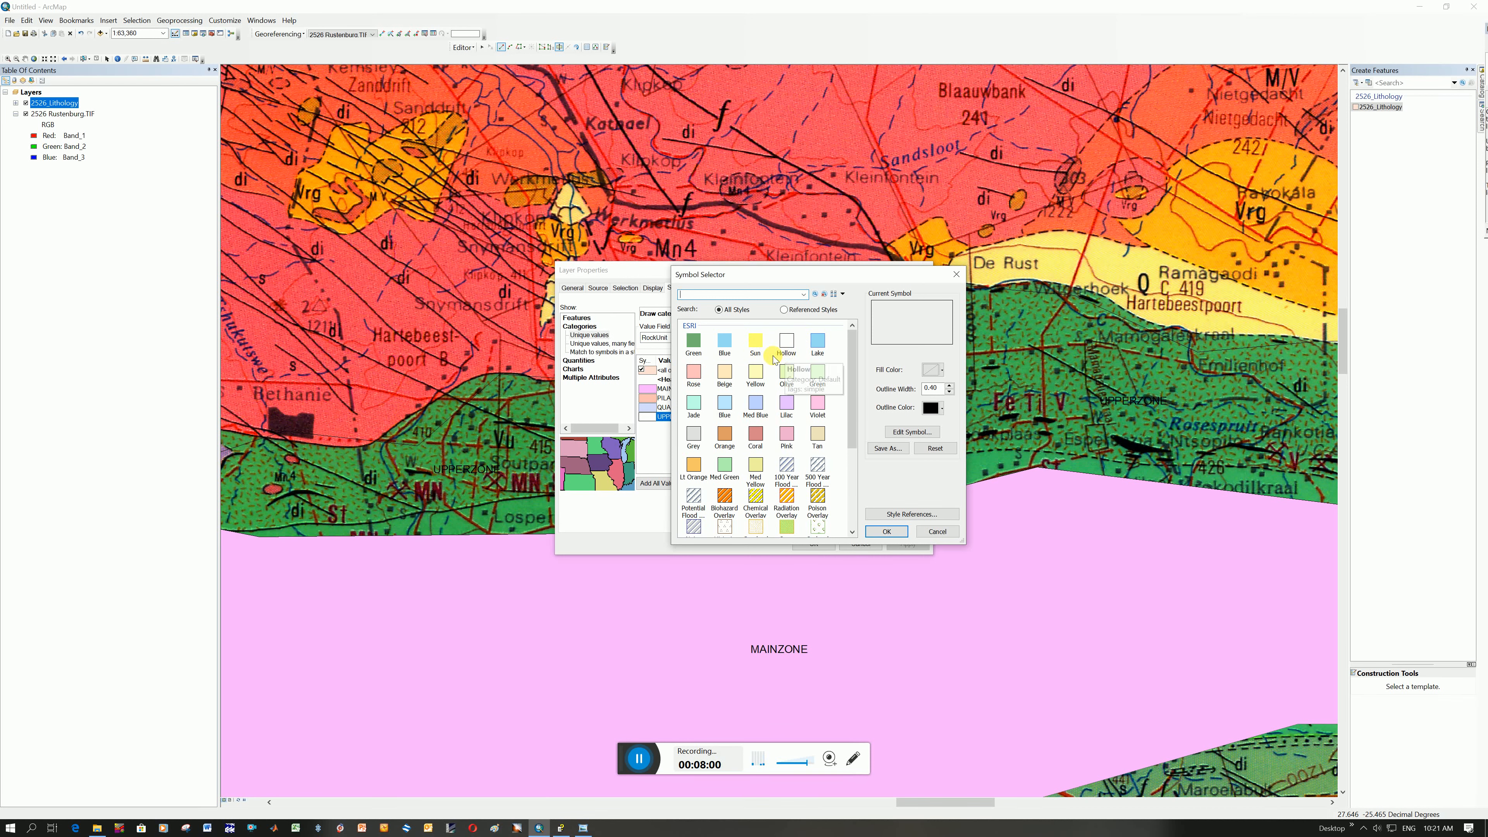
click(756, 372)
click(886, 532)
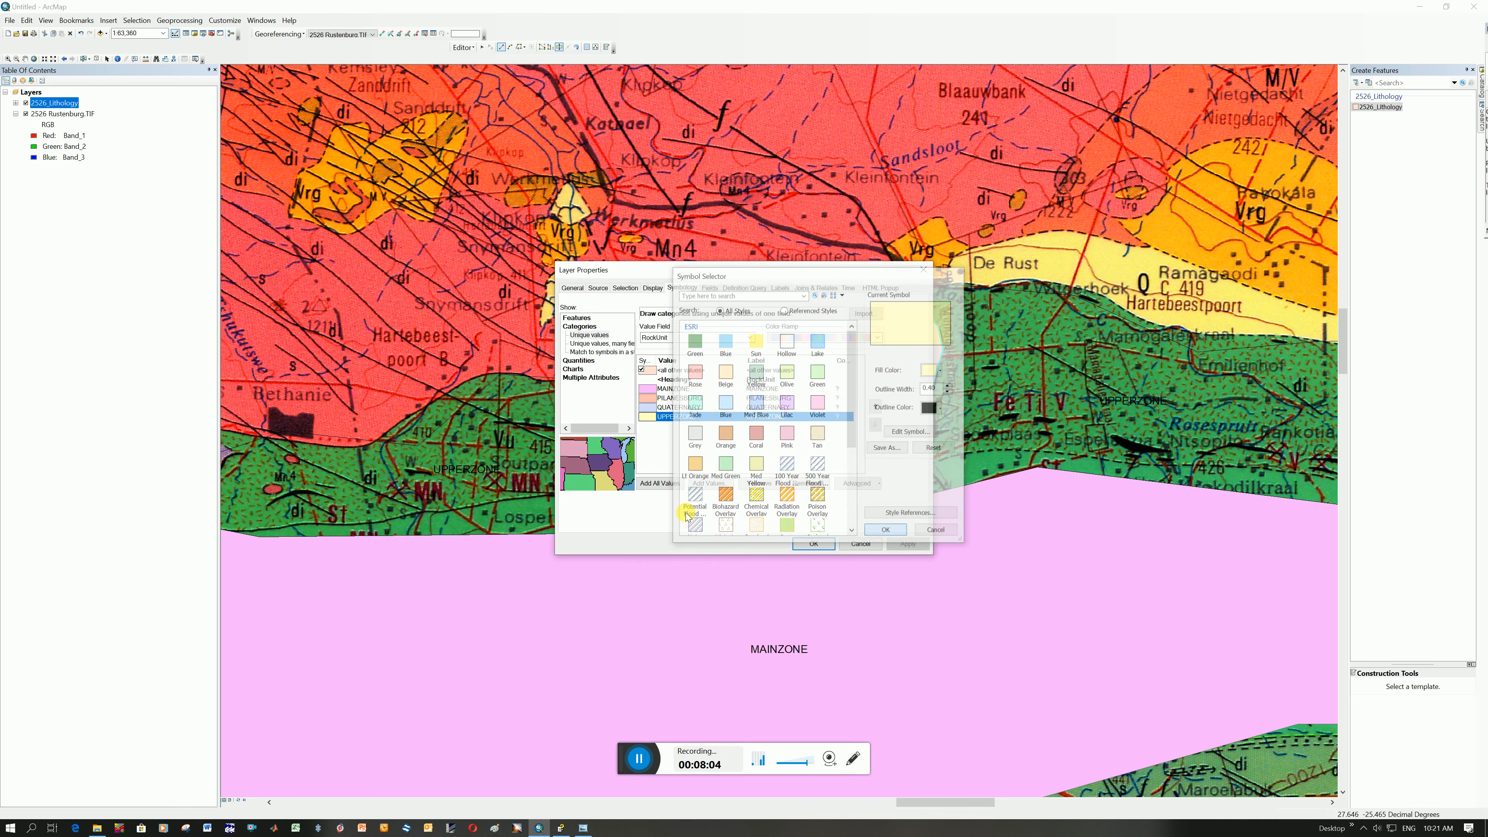
Add all RockUnit values, including GRANOPHYRE, to the unique-value symbology, apply it and show the whole Rustenburg map
click(658, 485)
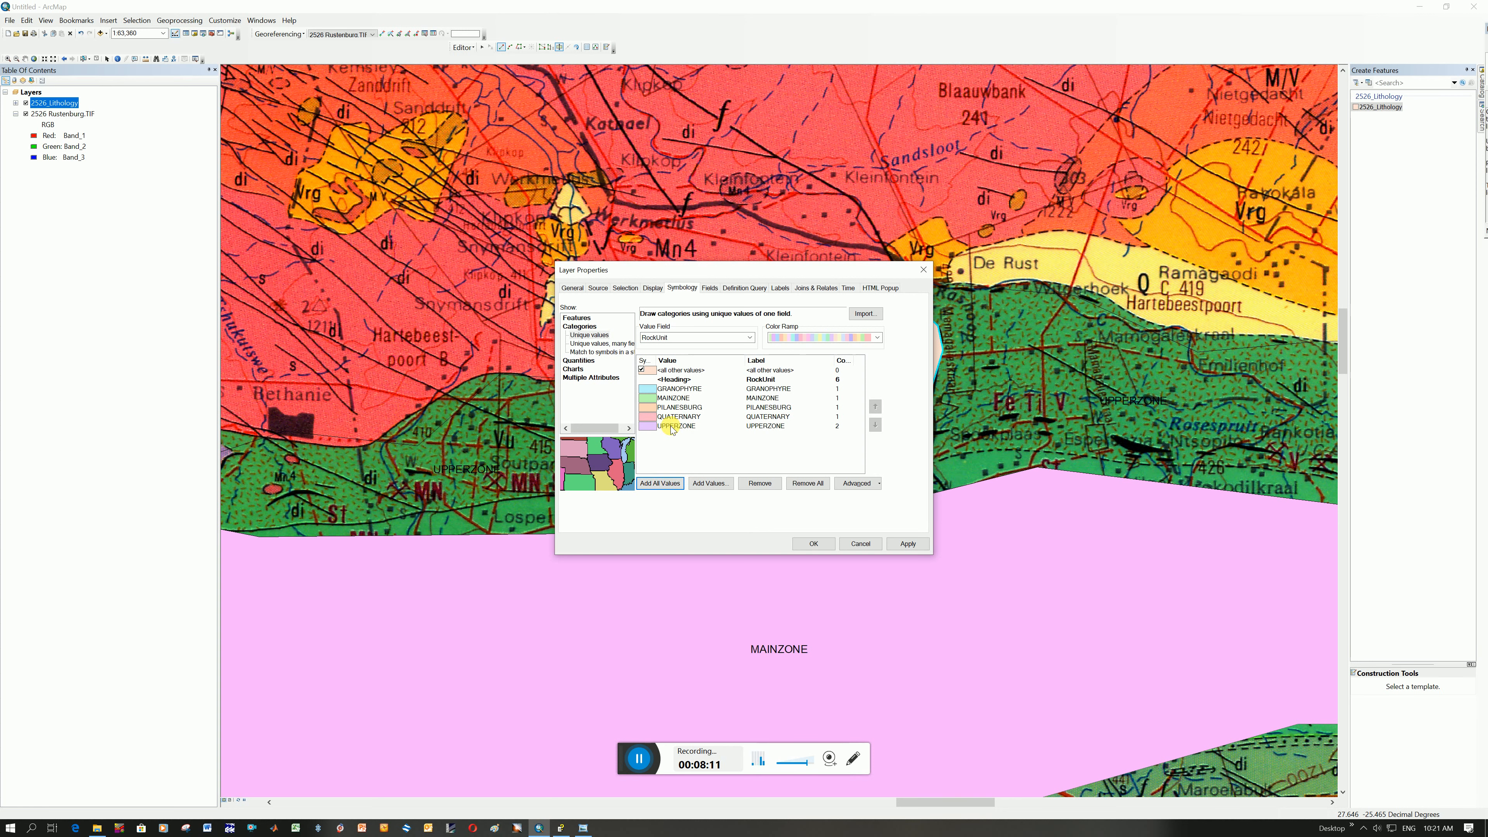
click(820, 544)
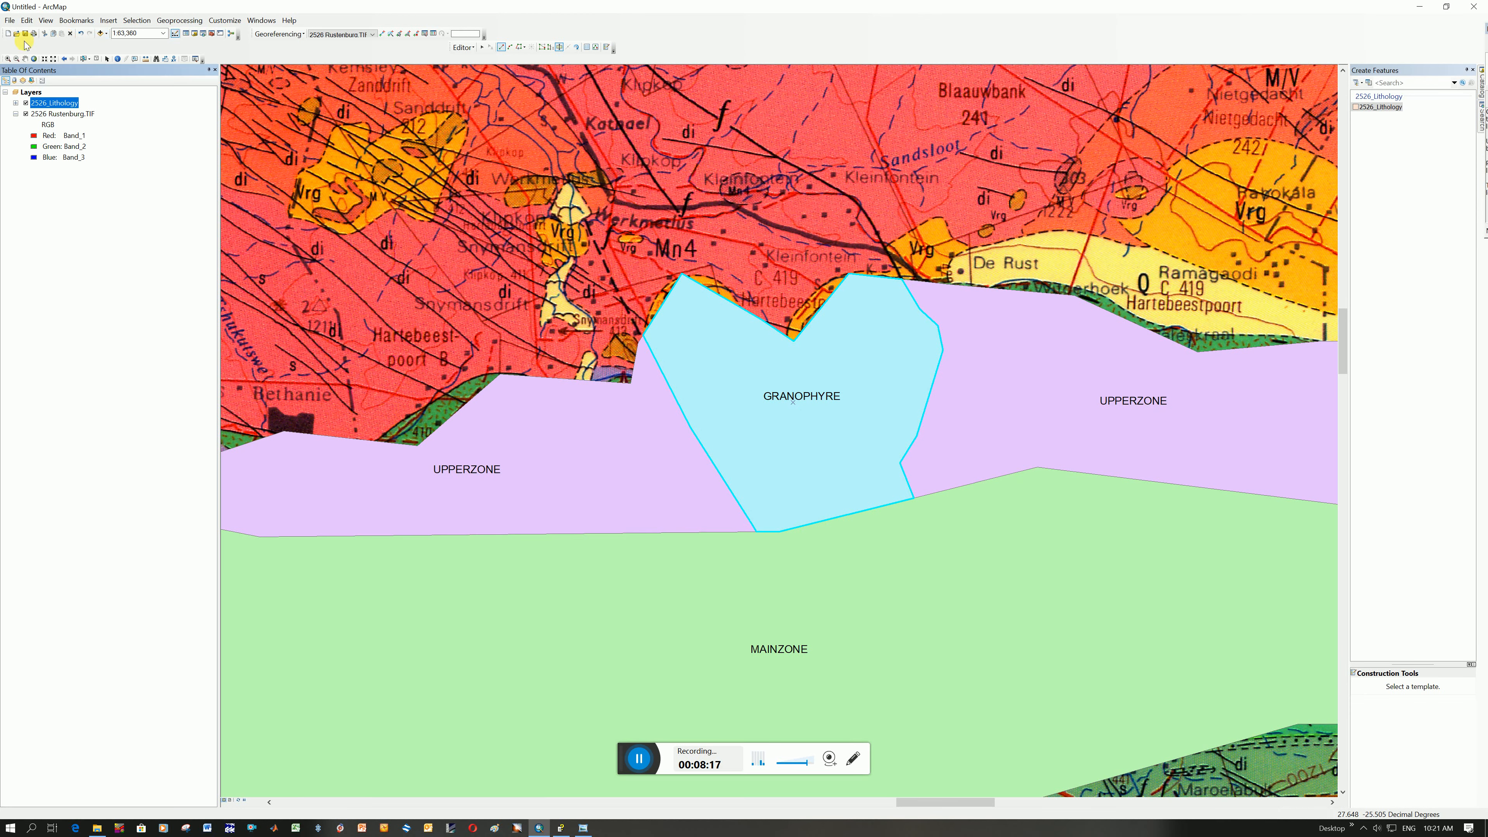
click(34, 58)
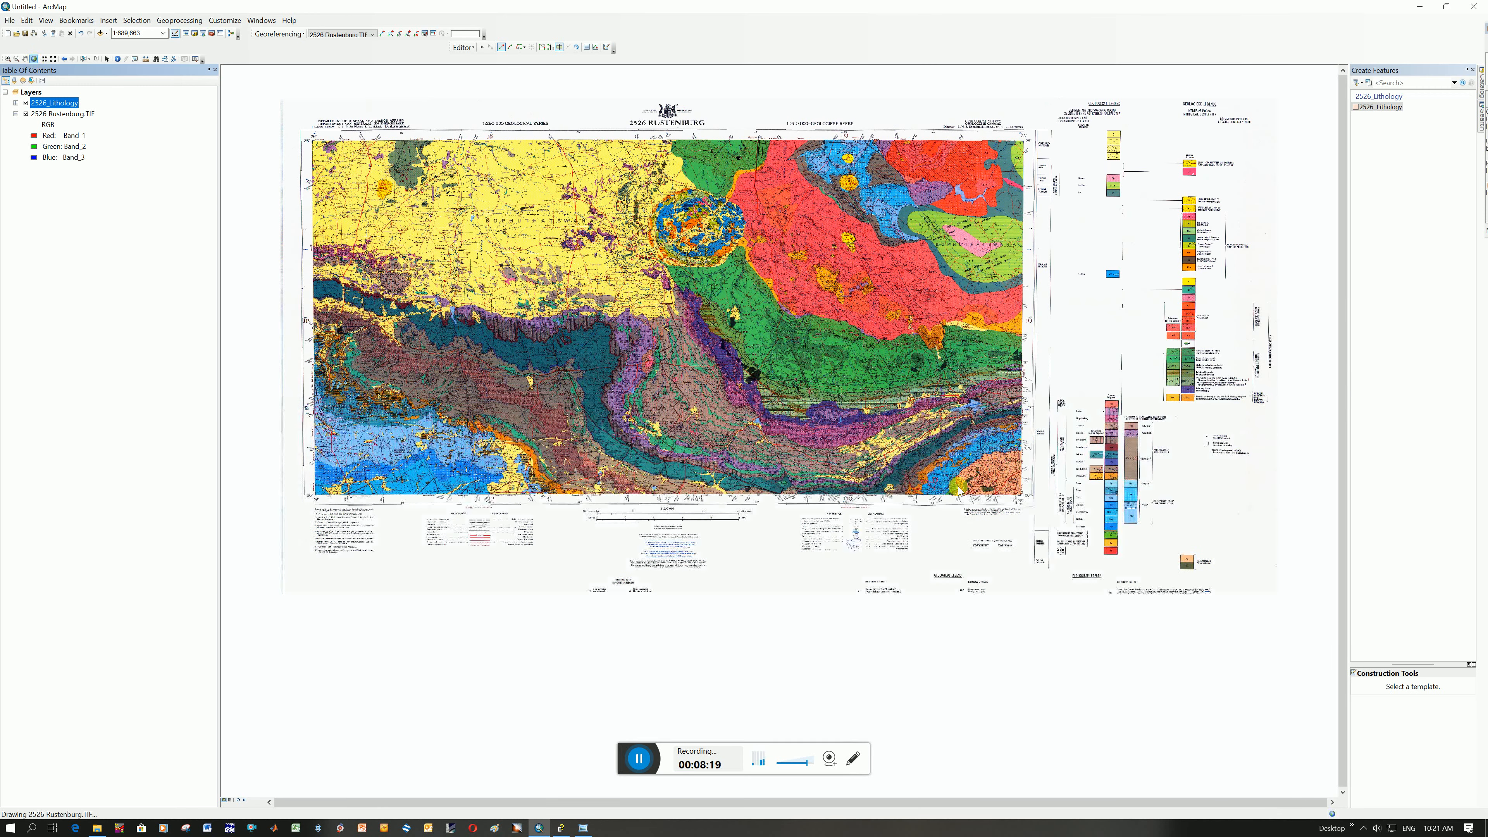
click(930, 337)
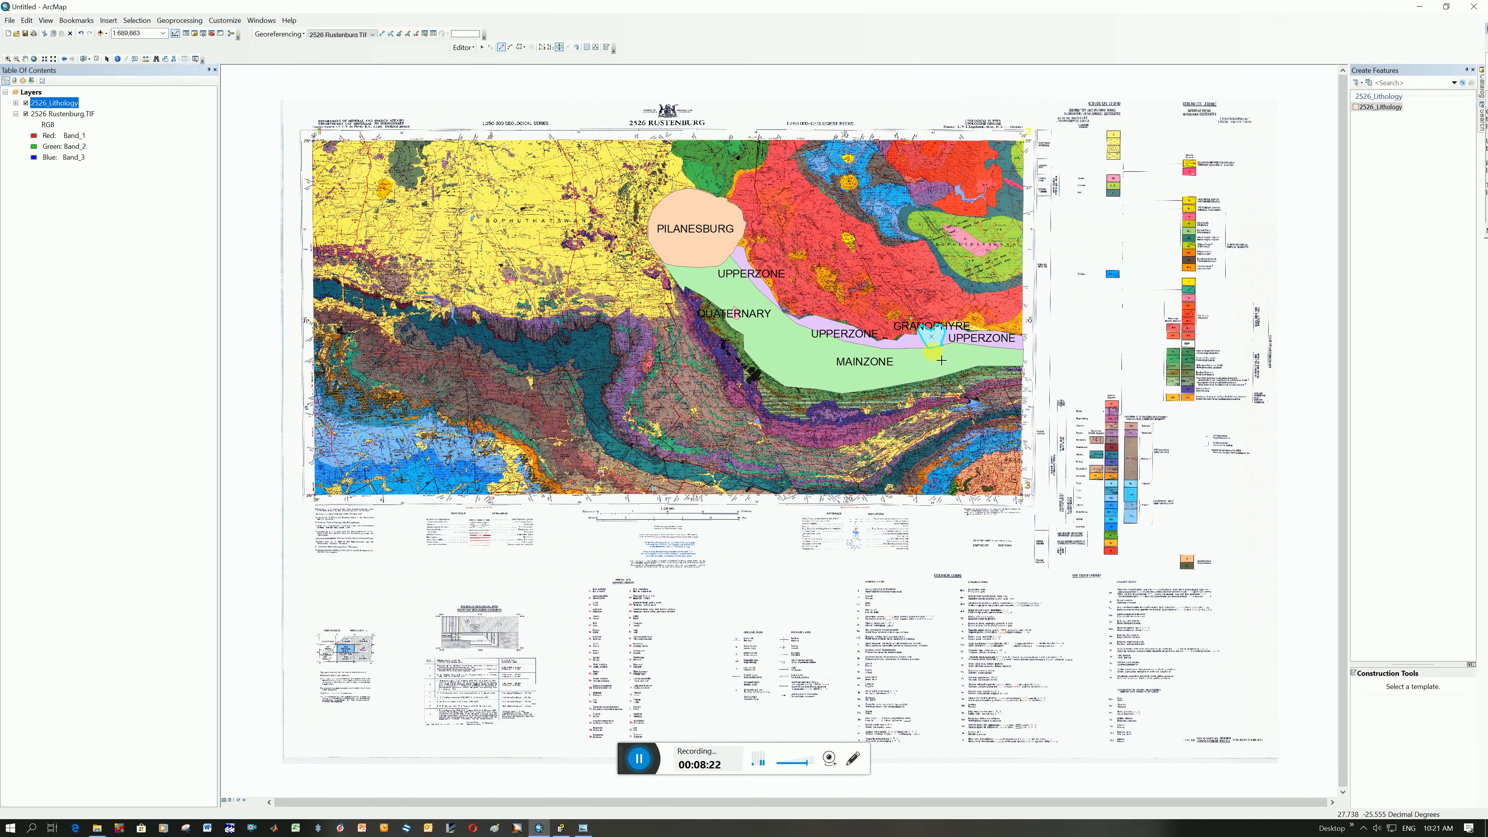